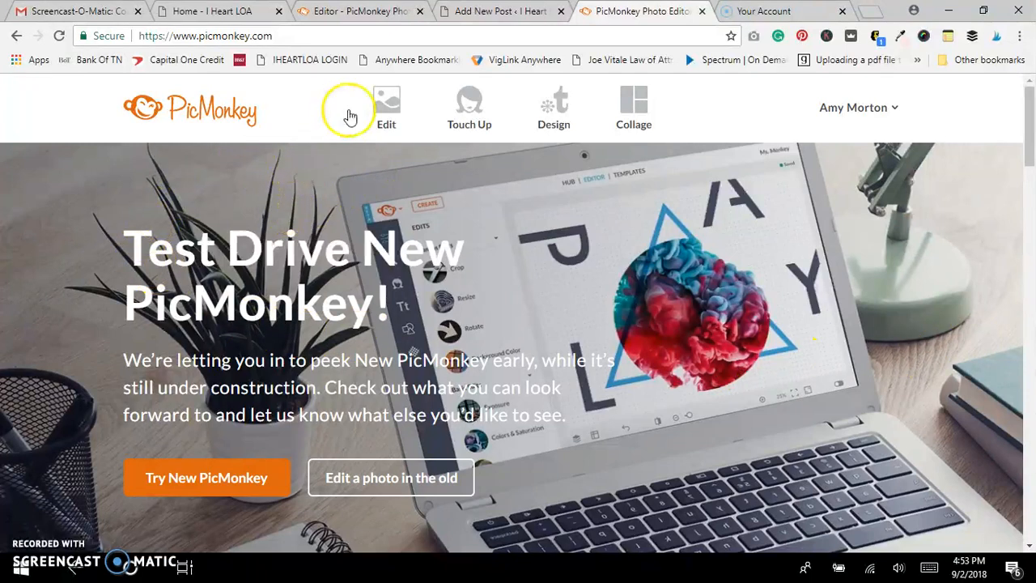
# - Create a blank design canvas with a custom size of 600 × 900 pixels
pyautogui.moveTo(362, 114)
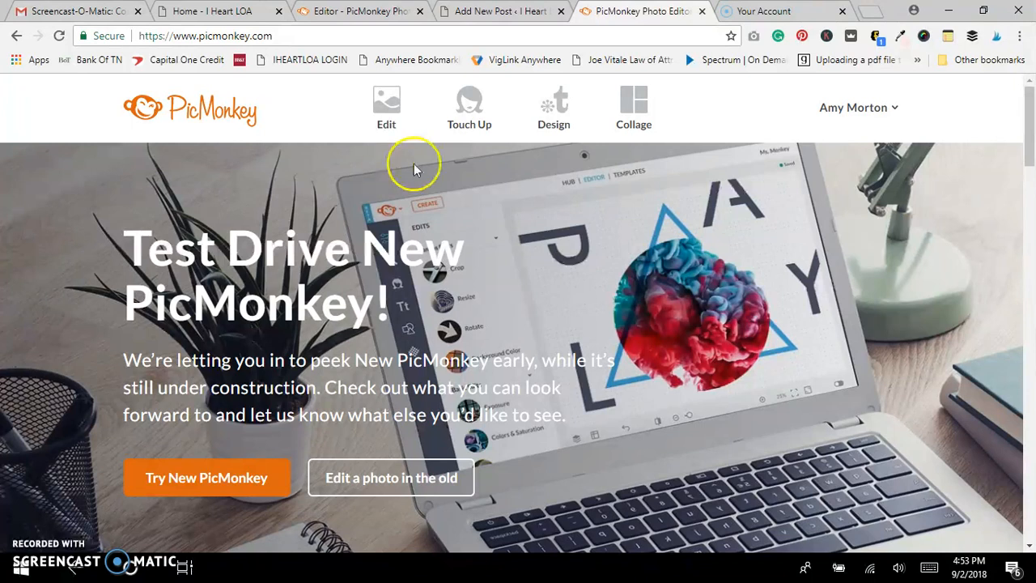
pyautogui.moveTo(560, 96)
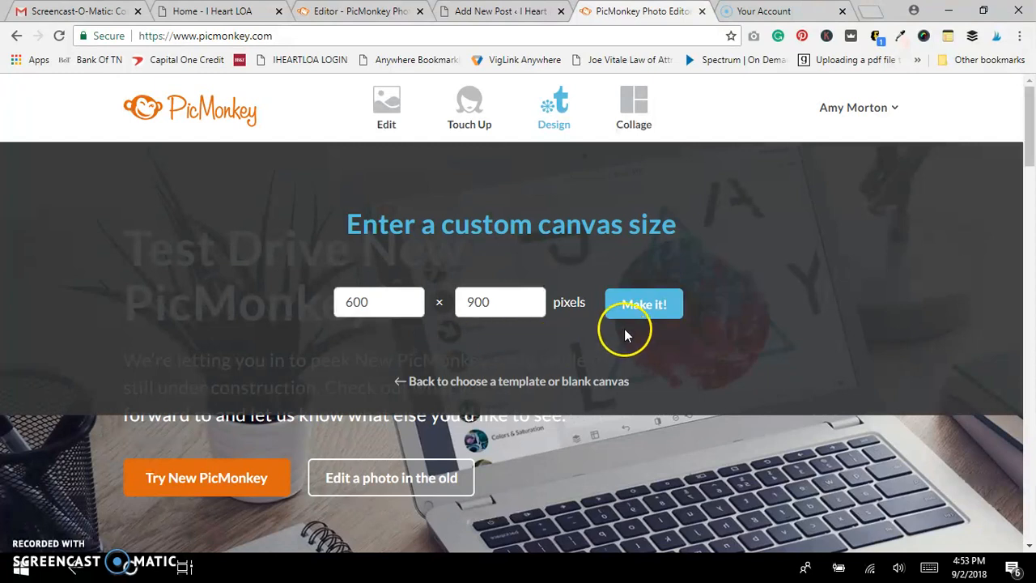
pyautogui.click(652, 305)
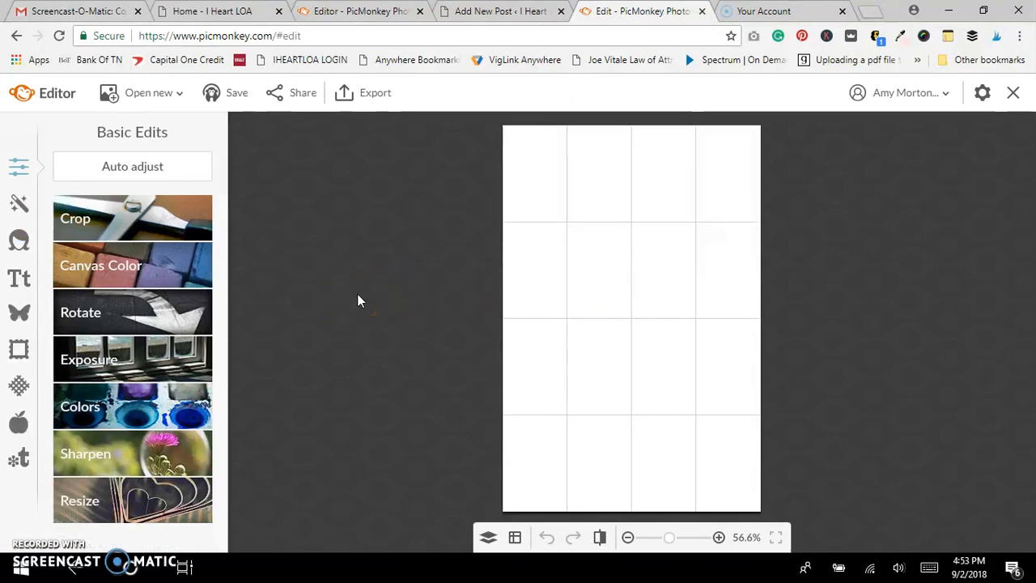
# - Look through the basic edits and the effects collection, including the Basic, Black and White and Camera Look groups
pyautogui.click(20, 170)
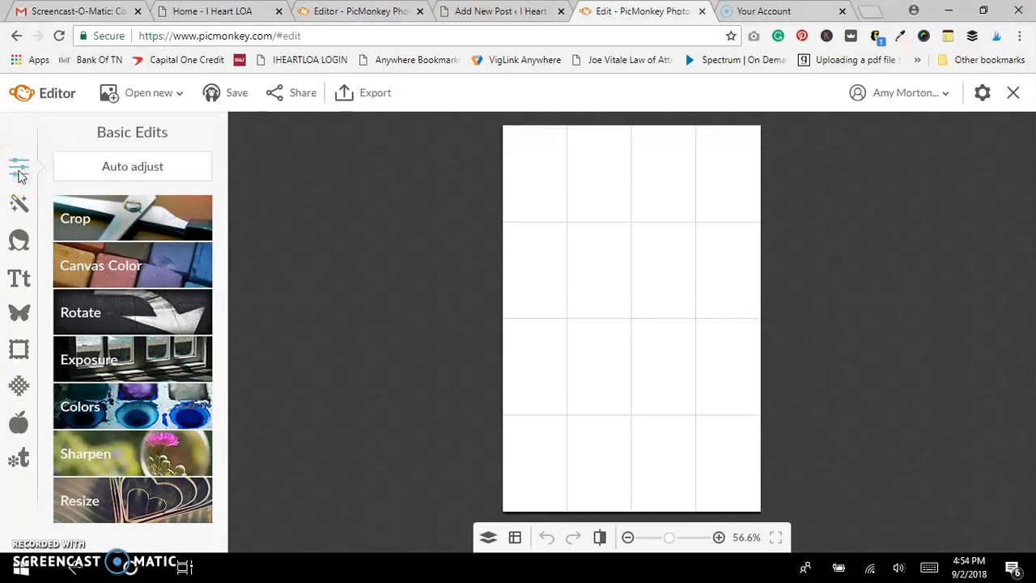
pyautogui.click(24, 210)
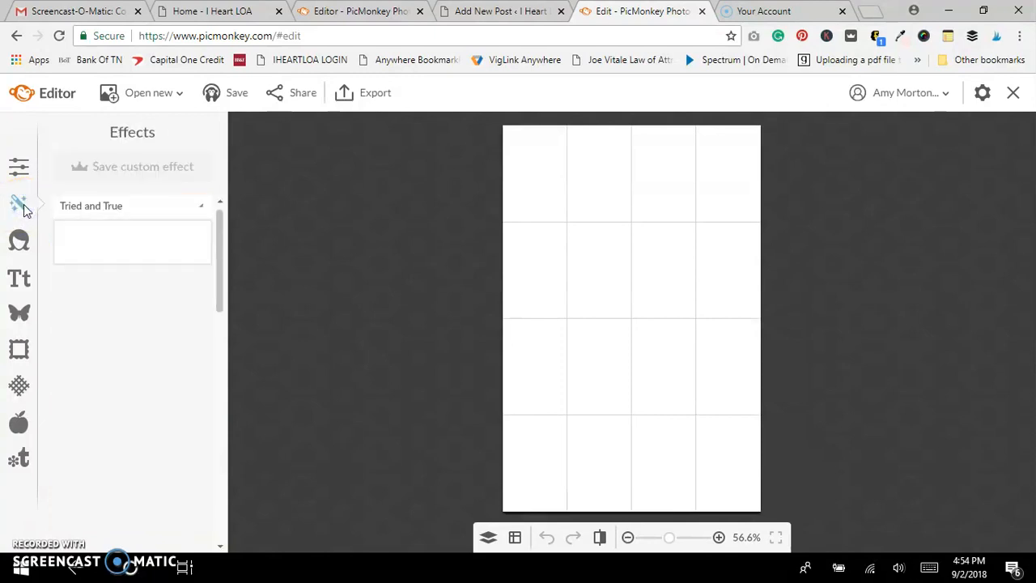
pyautogui.scroll(-1, 145, 276)
pyautogui.scroll(-10, 145, 276)
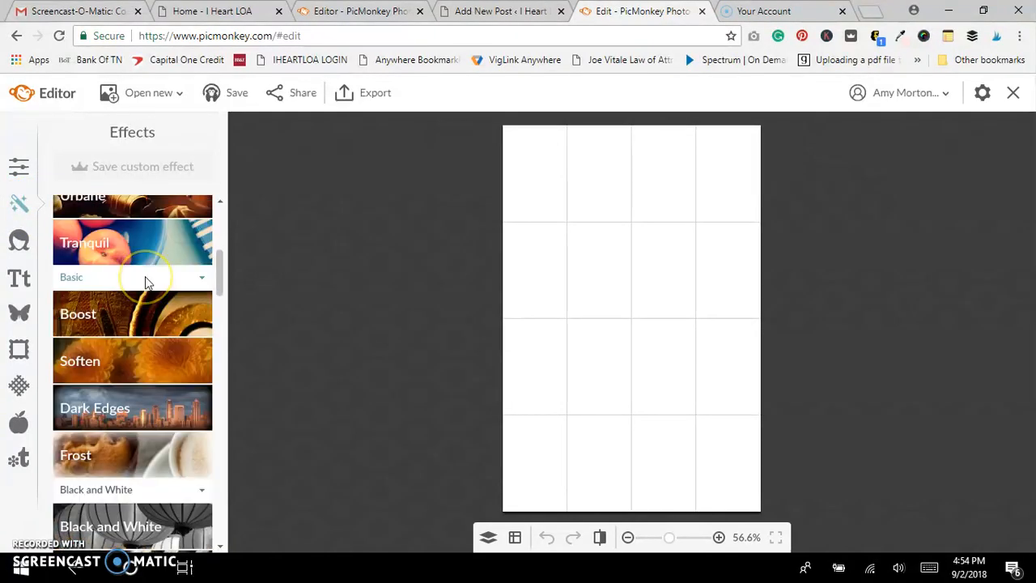
pyautogui.scroll(5, 145, 278)
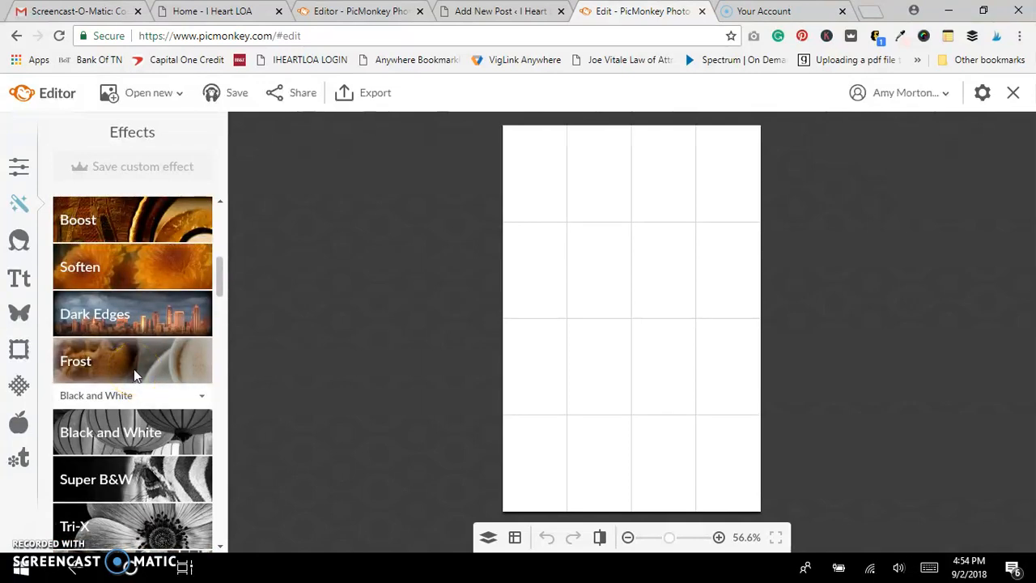
pyautogui.scroll(-10, 134, 370)
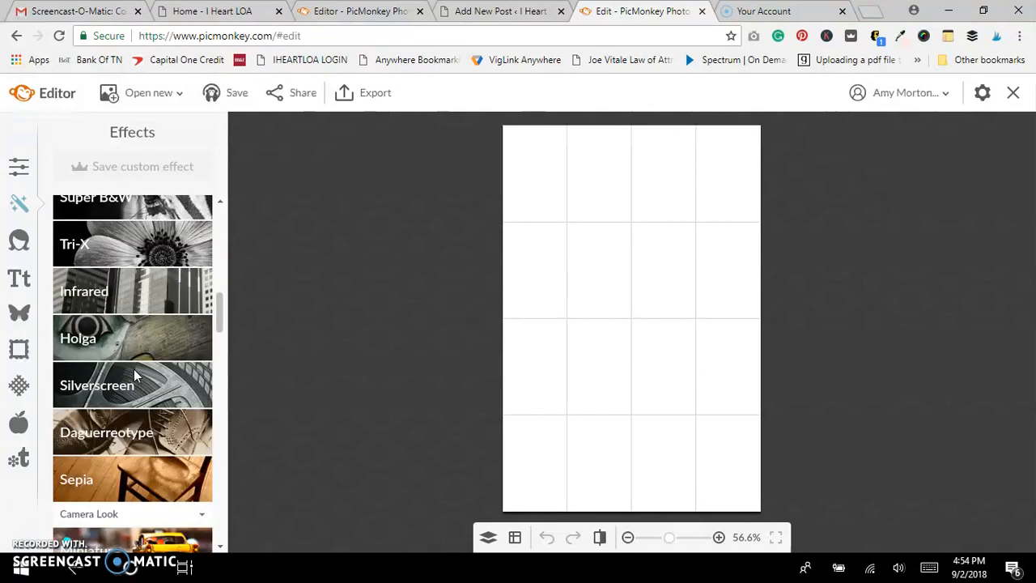
pyautogui.scroll(-2, 135, 369)
pyautogui.scroll(4, 134, 370)
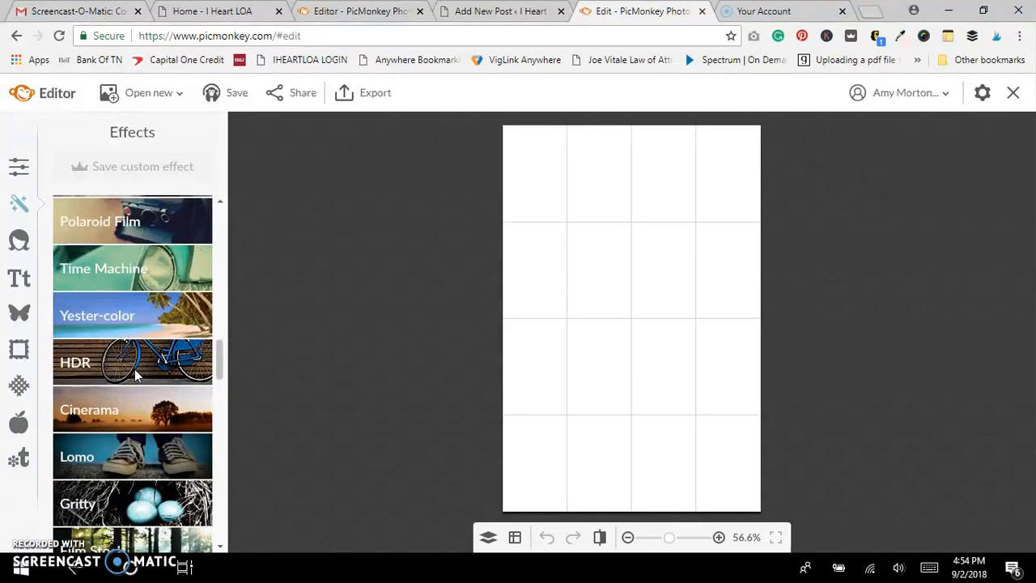
pyautogui.scroll(1, 135, 370)
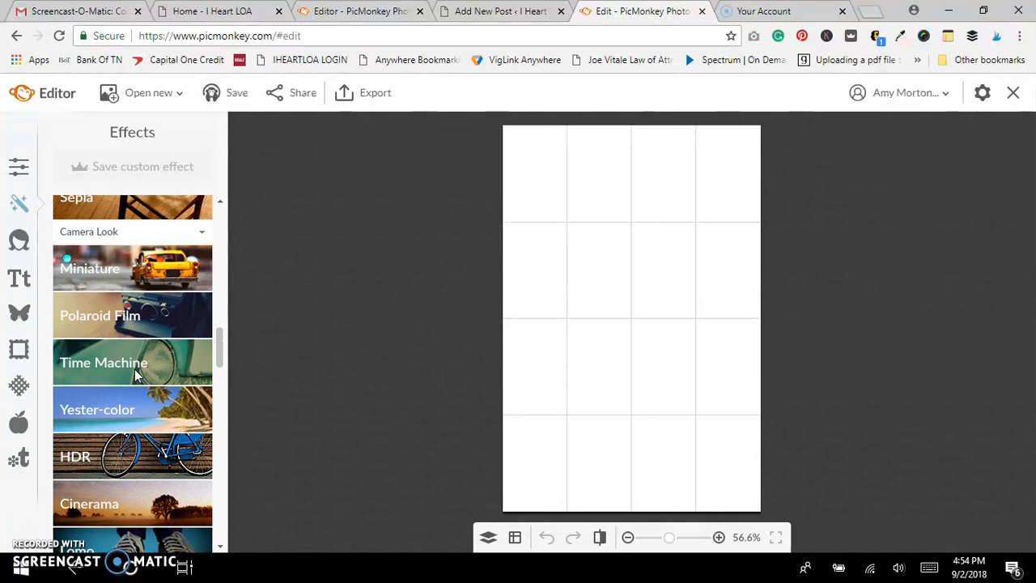
pyautogui.scroll(1, 134, 369)
pyautogui.scroll(1, 134, 370)
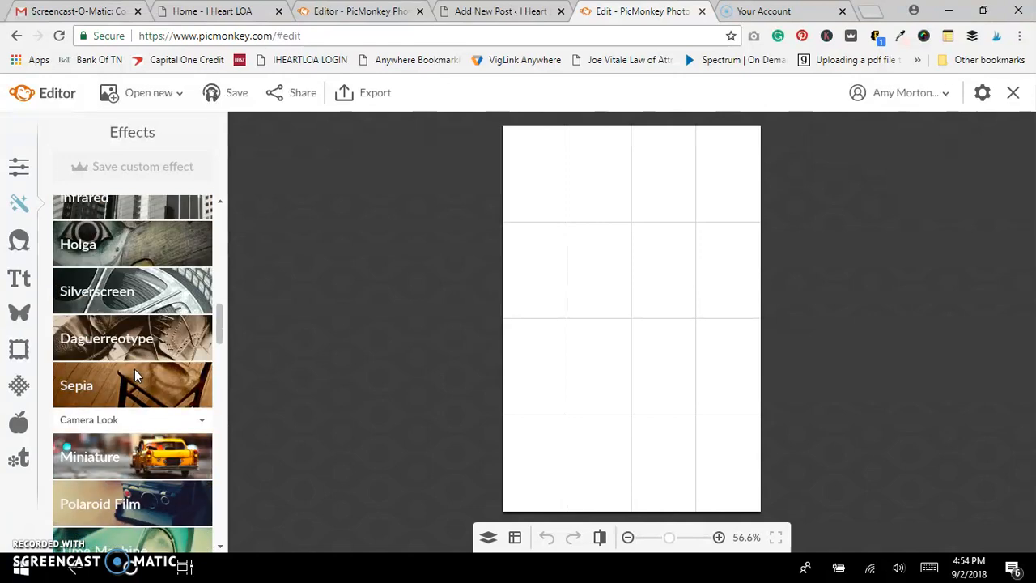
pyautogui.scroll(-3, 134, 369)
pyautogui.click(110, 411)
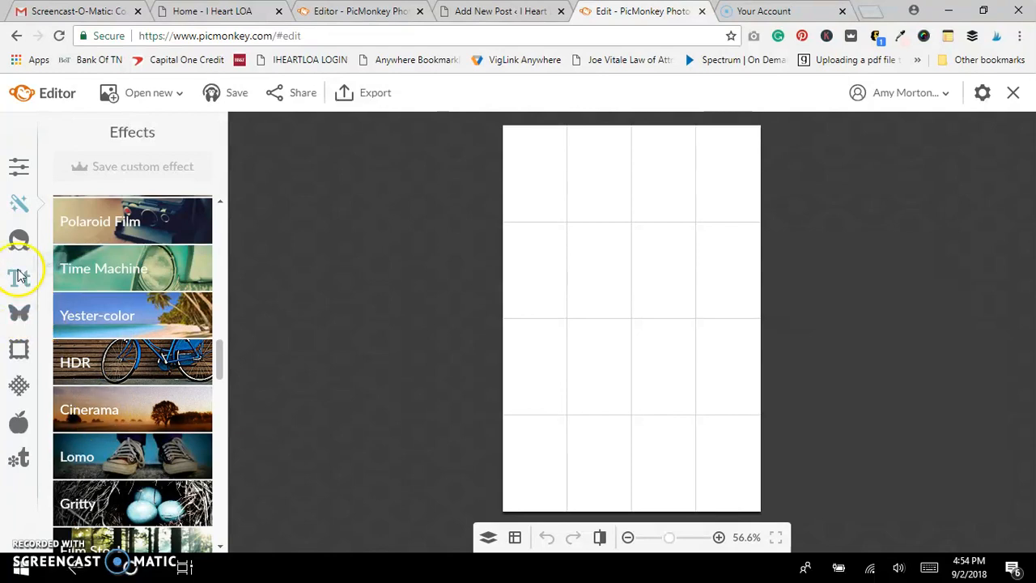
# - Start adding your own graphic from the computer and open the Desktop folder Ivory Mix Members Only Stock Photos
pyautogui.click(19, 312)
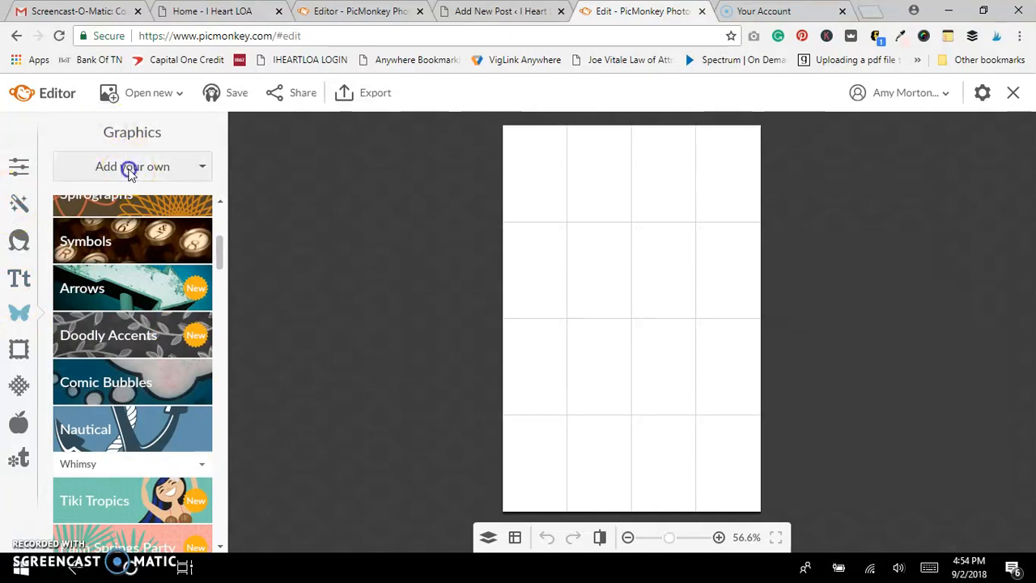
pyautogui.click(130, 169)
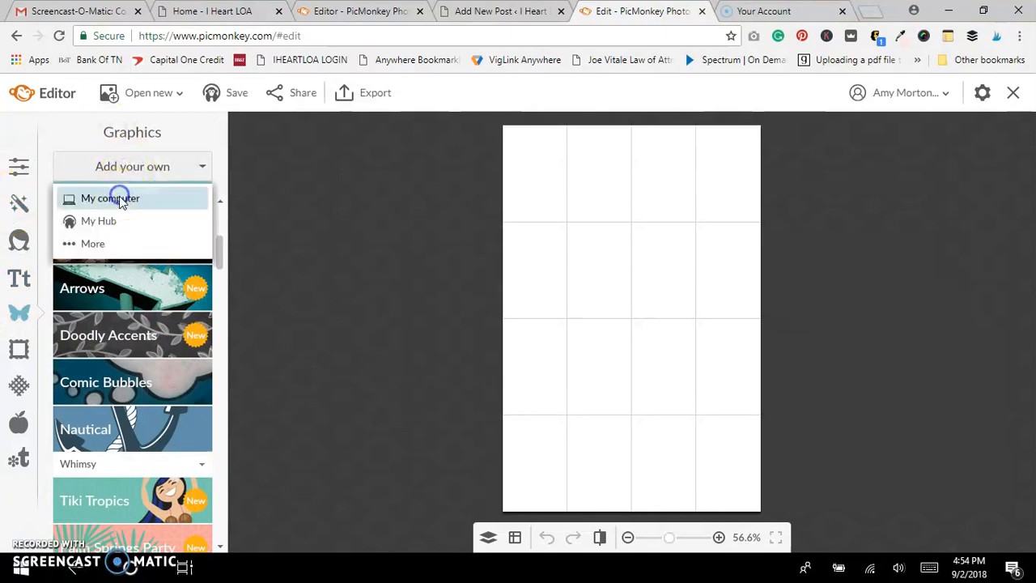
pyautogui.click(89, 198)
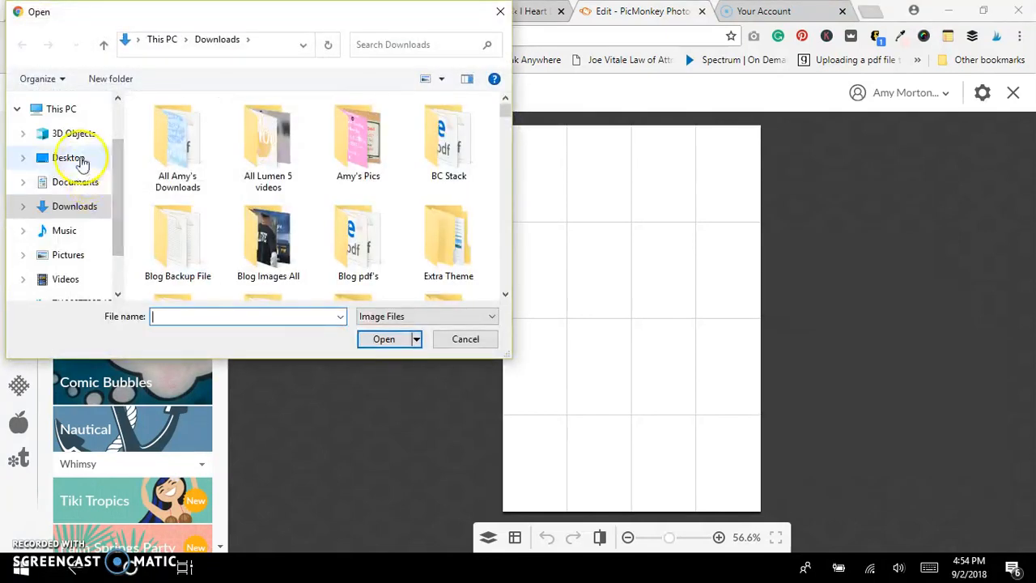
pyautogui.click(81, 159)
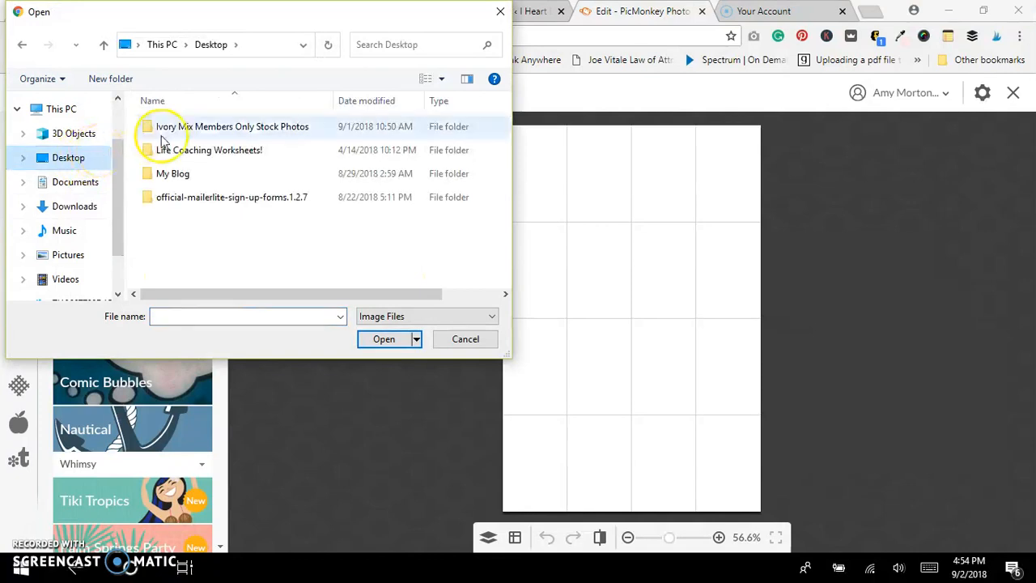
pyautogui.doubleClick(253, 132)
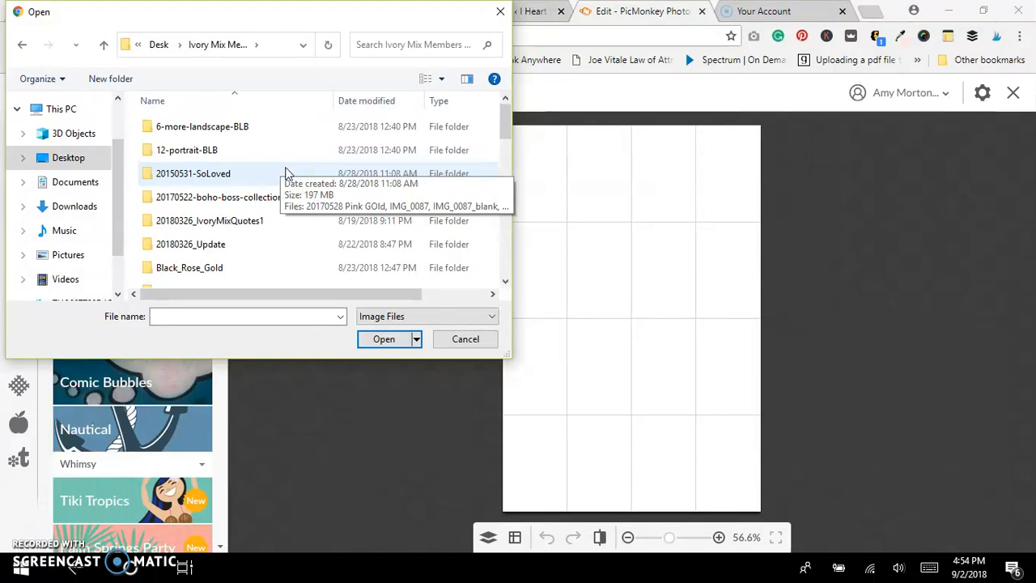
# - Look through the images in the pink_girlboss folder and return to the stock photo folder list
pyautogui.scroll(-2, 285, 174)
pyautogui.scroll(-2, 285, 174)
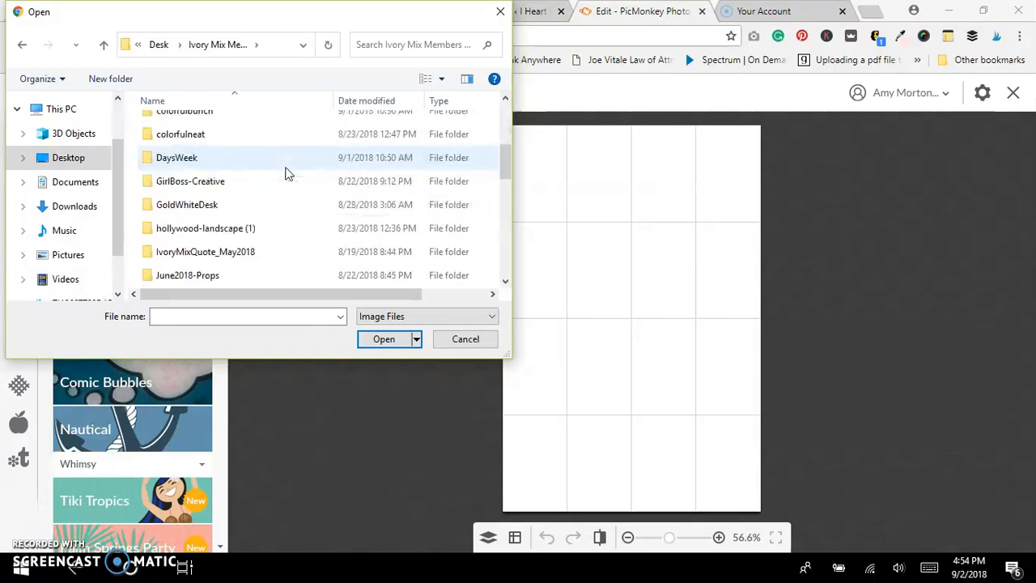
pyautogui.scroll(-4, 285, 173)
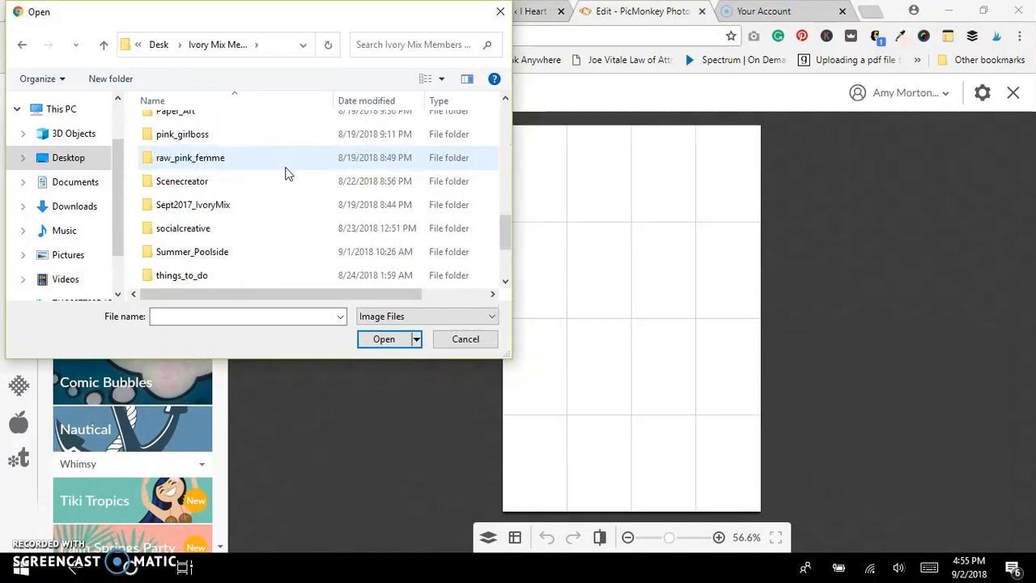
pyautogui.doubleClick(242, 132)
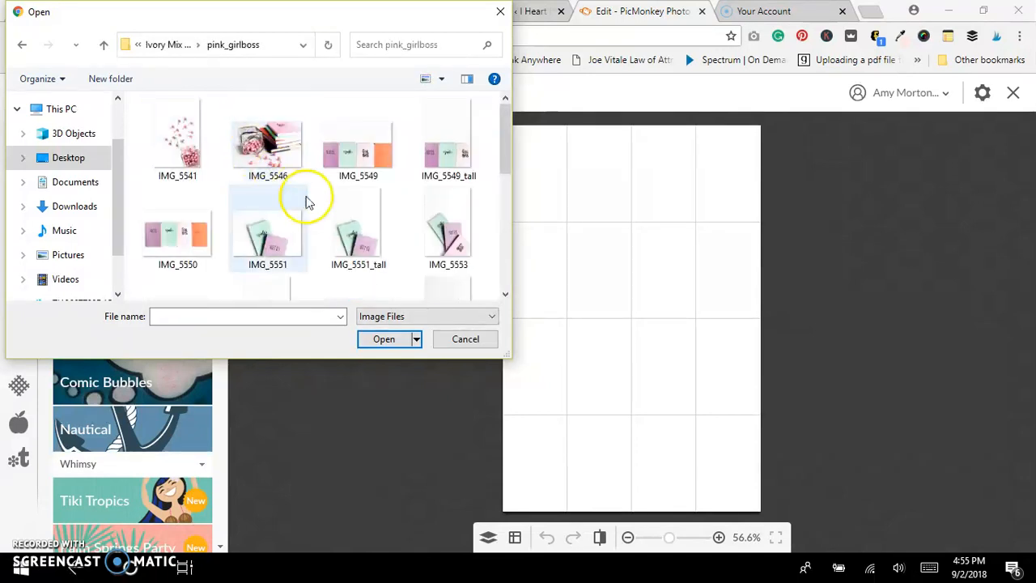
pyautogui.scroll(-3, 316, 215)
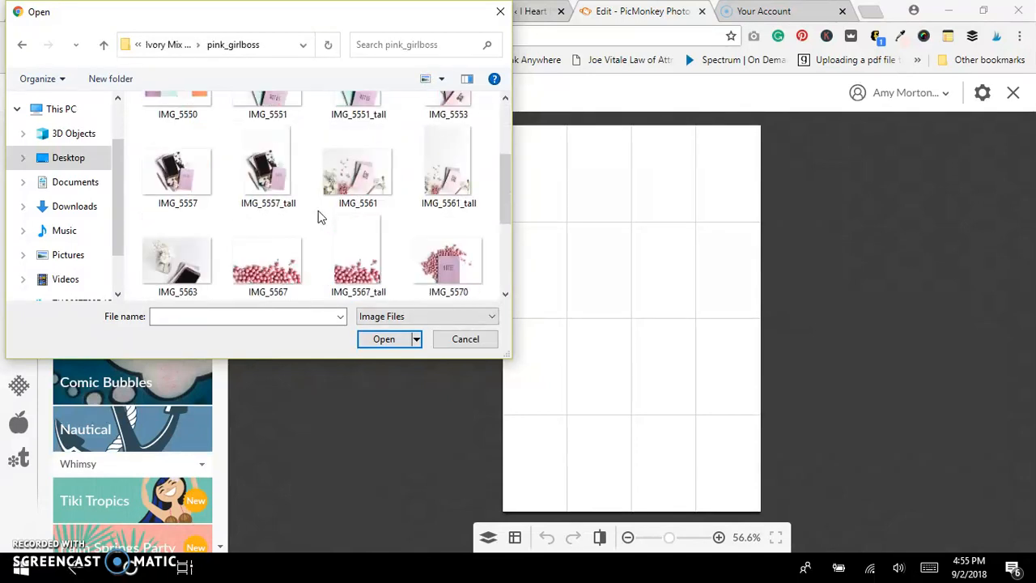
pyautogui.scroll(-3, 318, 217)
pyautogui.scroll(6, 318, 216)
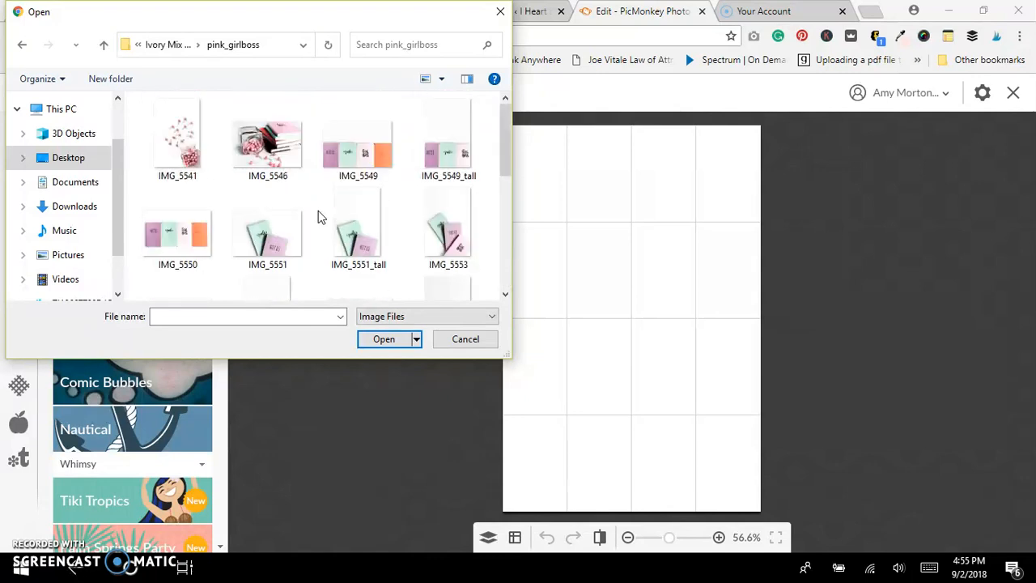
pyautogui.click(24, 51)
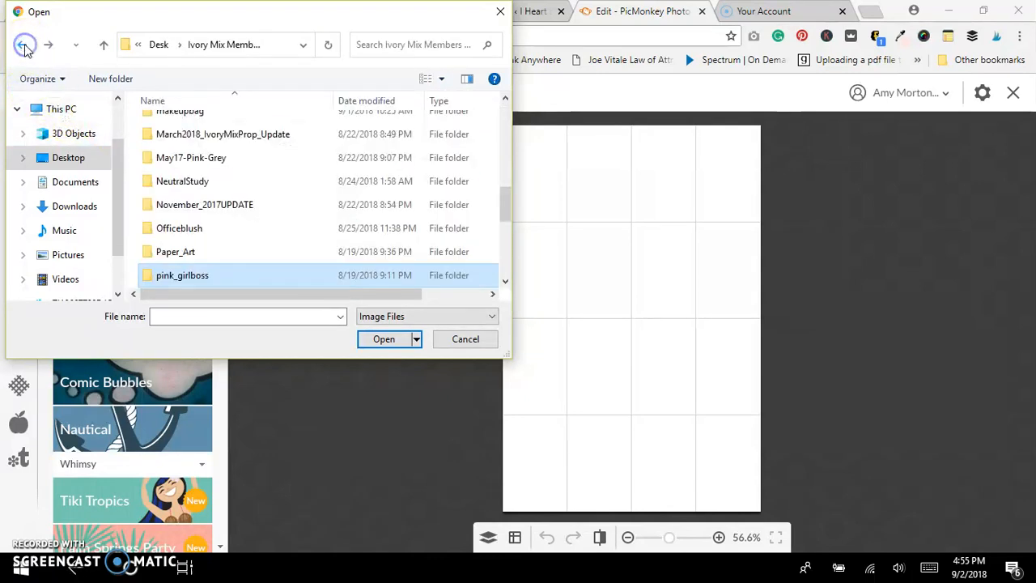
# - Add the photo RoseBlush1 (3) from the Officeblush folder to the canvas as a graphic
pyautogui.scroll(-1, 292, 238)
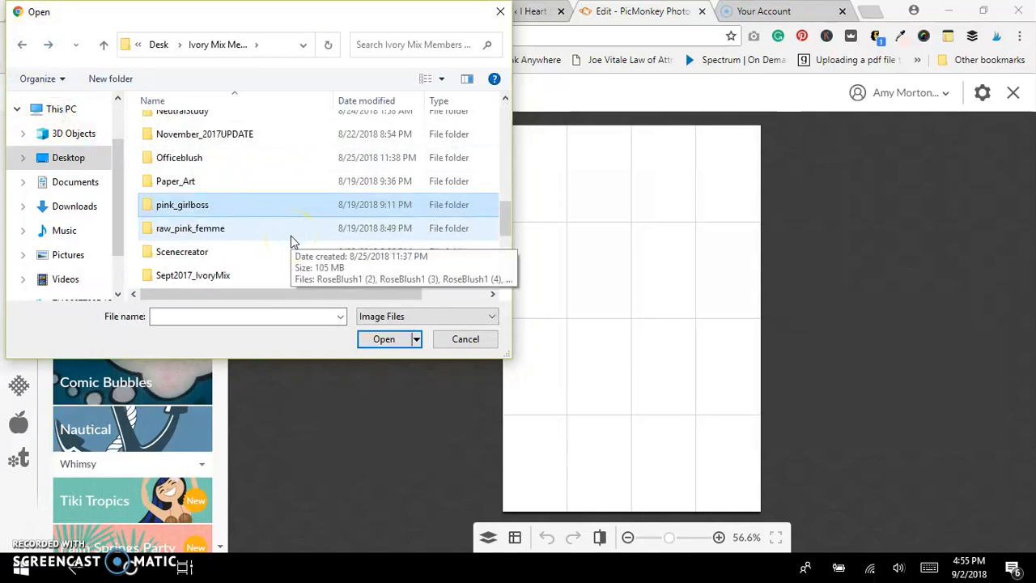
pyautogui.scroll(1, 291, 238)
pyautogui.doubleClick(290, 220)
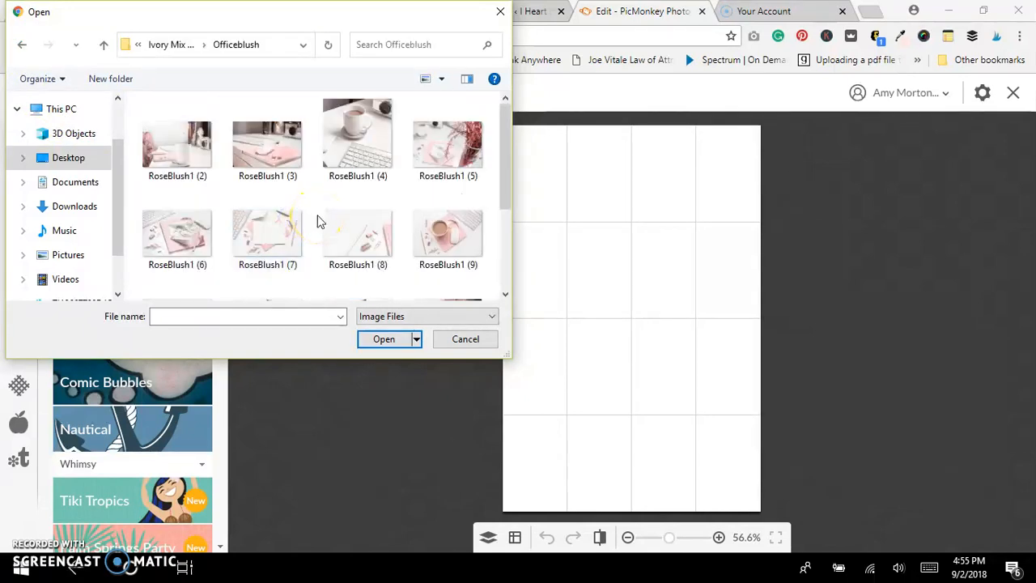
pyautogui.scroll(-2, 320, 221)
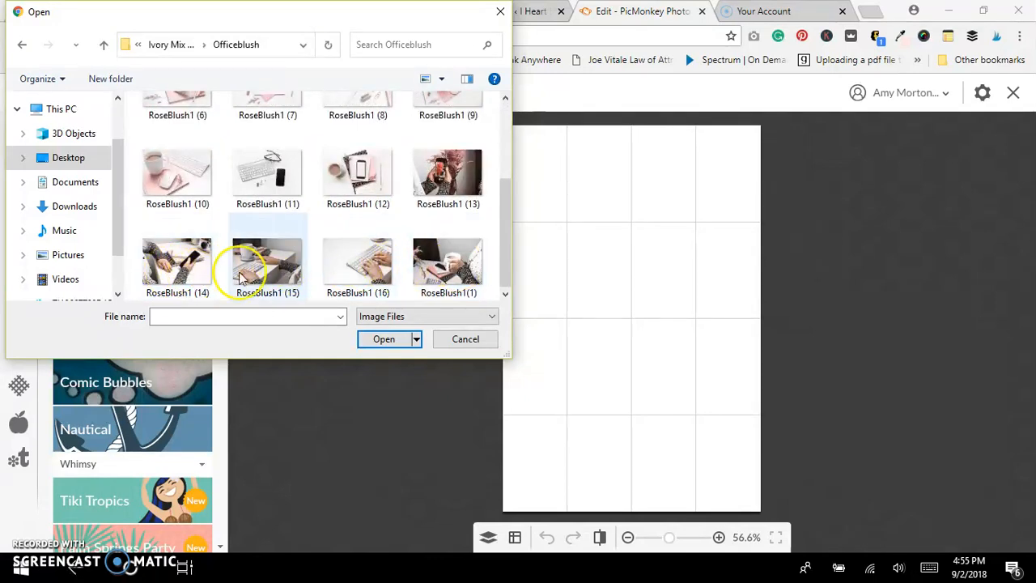
pyautogui.scroll(2, 313, 227)
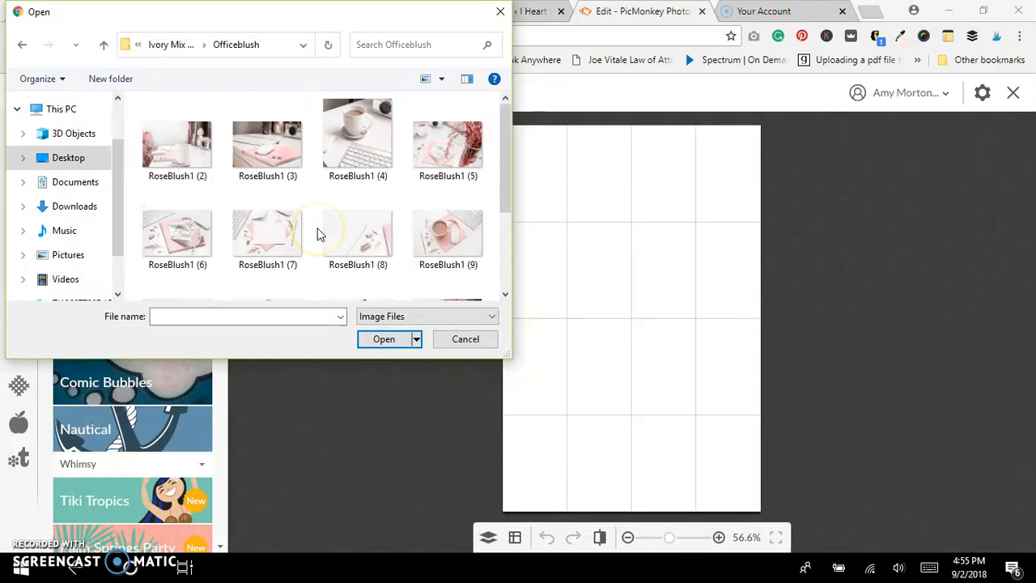
pyautogui.click(261, 142)
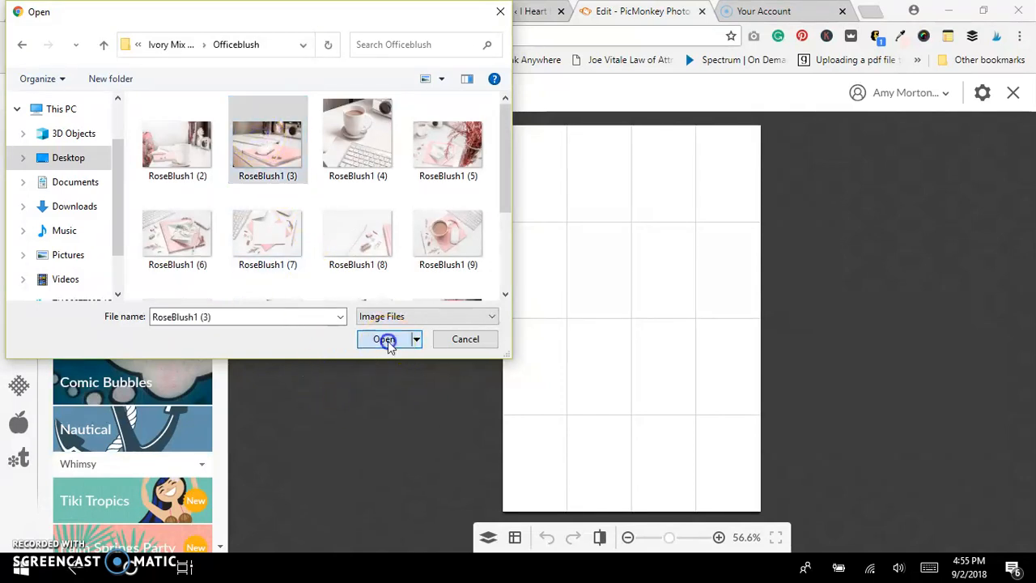
pyautogui.click(384, 341)
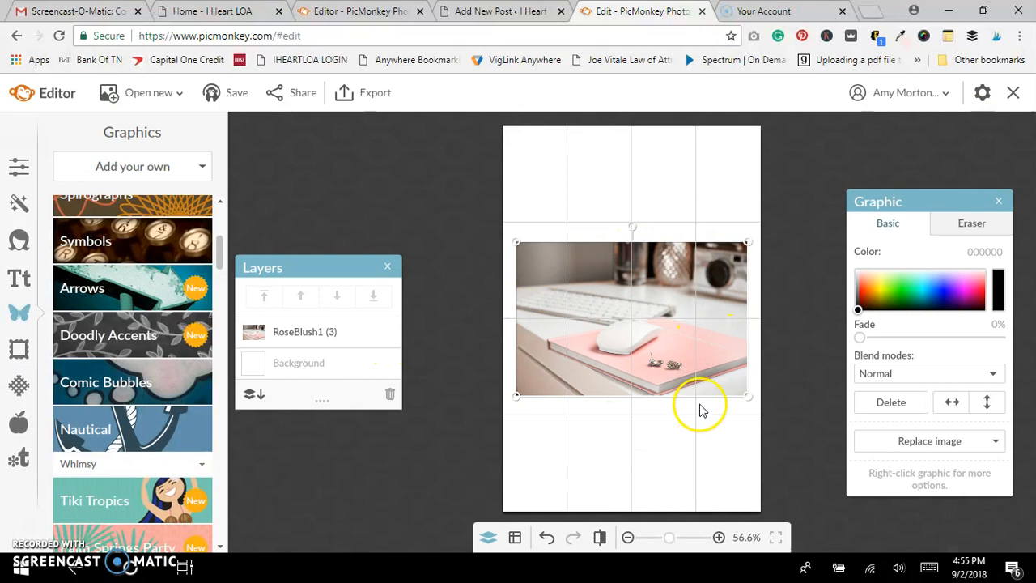
# - Try resizing and repositioning the desk photo to fill the canvas, and delete it
pyautogui.moveTo(699, 397); pyautogui.dragTo(699, 454)
pyautogui.moveTo(720, 237); pyautogui.dragTo(751, 122)
pyautogui.moveTo(610, 237); pyautogui.dragTo(576, 271)
pyautogui.click(887, 401)
# - Start adding another graphic from the computer and open the Summer_Poolside folder in the Desktop's Ivory Mix stock photo folder
pyautogui.click(85, 173)
pyautogui.click(89, 200)
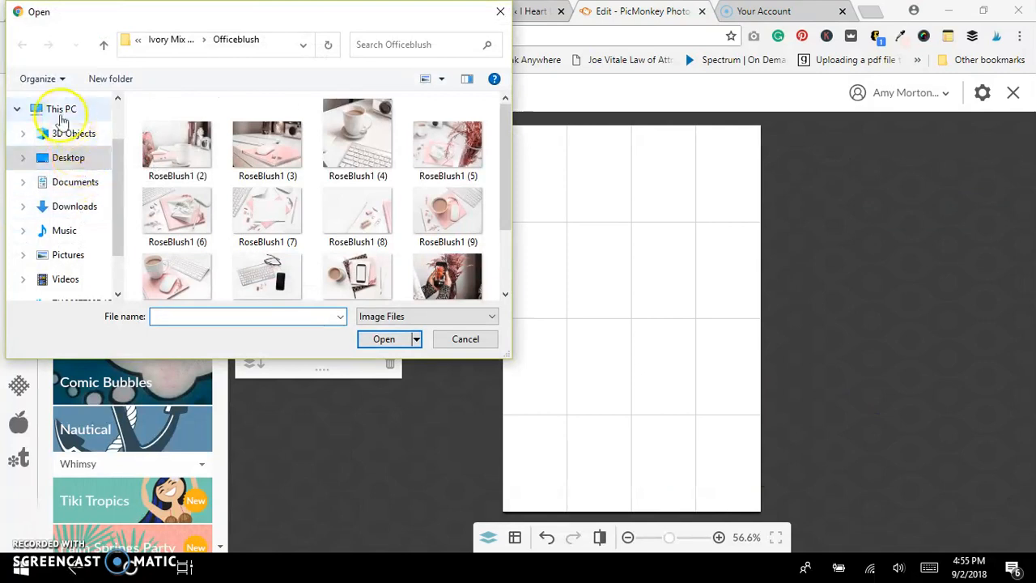
pyautogui.click(57, 157)
pyautogui.doubleClick(199, 130)
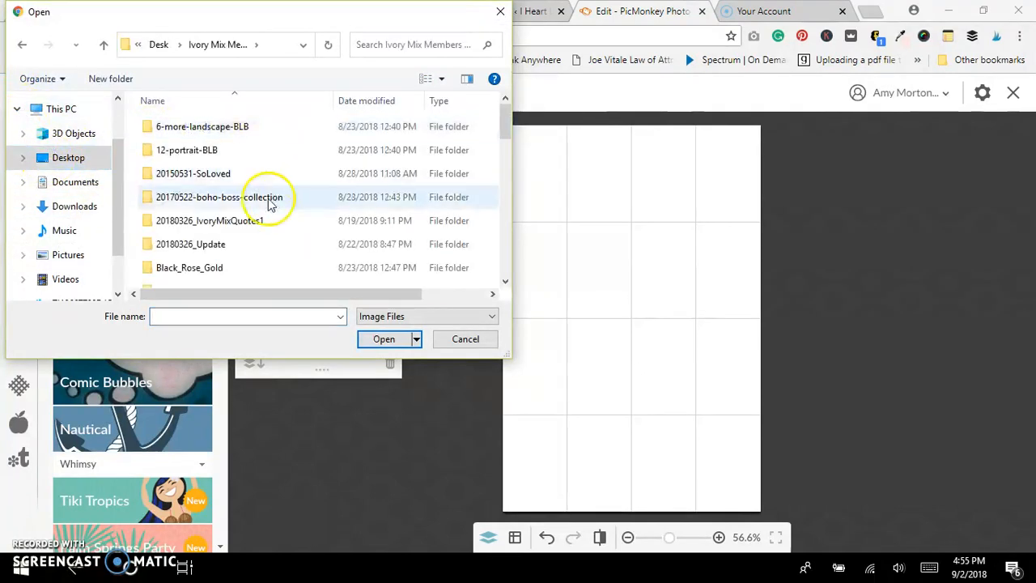
pyautogui.scroll(-2, 267, 198)
pyautogui.scroll(-4, 271, 214)
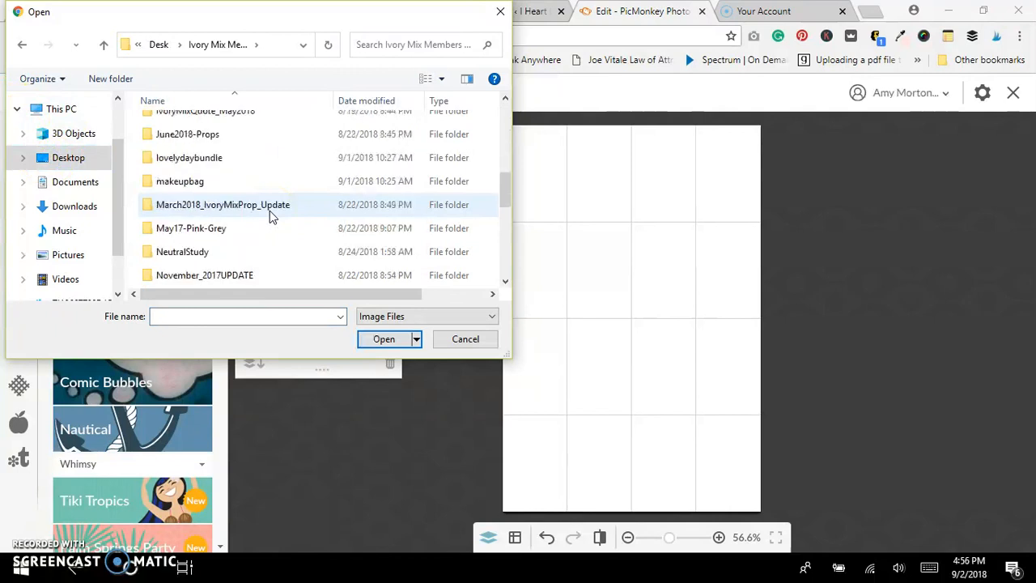
pyautogui.scroll(1, 271, 215)
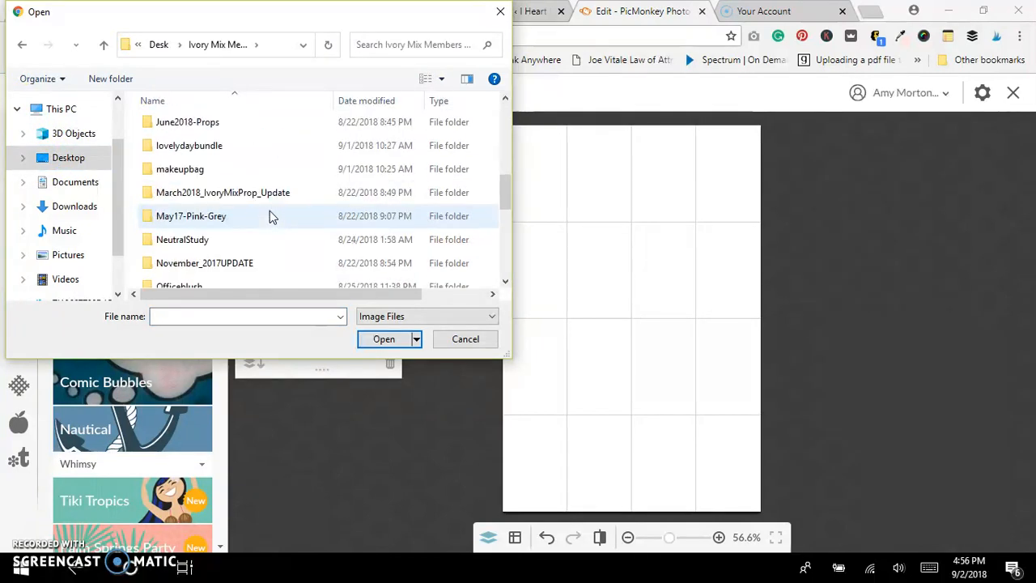
pyautogui.scroll(-3, 270, 215)
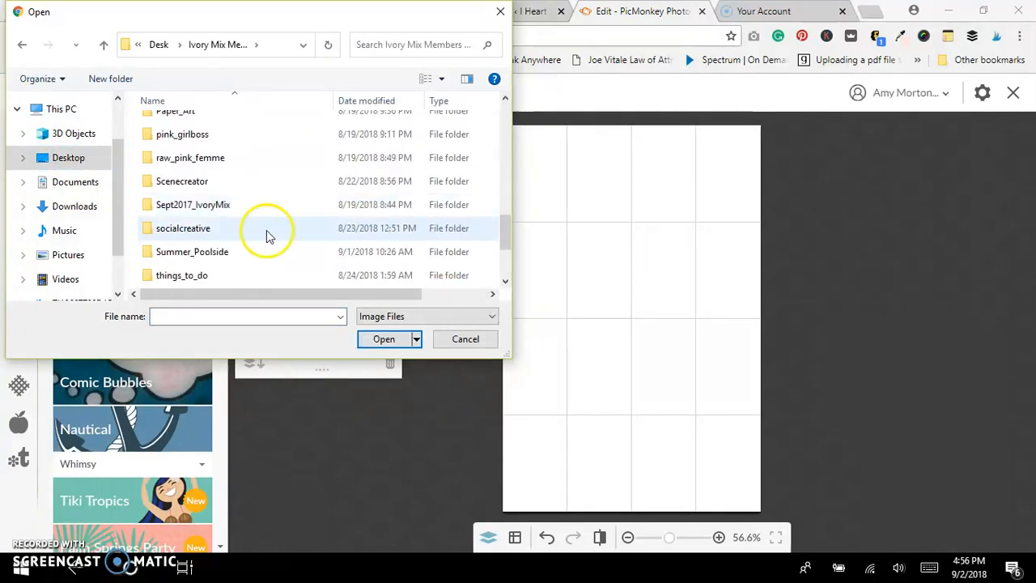
pyautogui.doubleClick(262, 251)
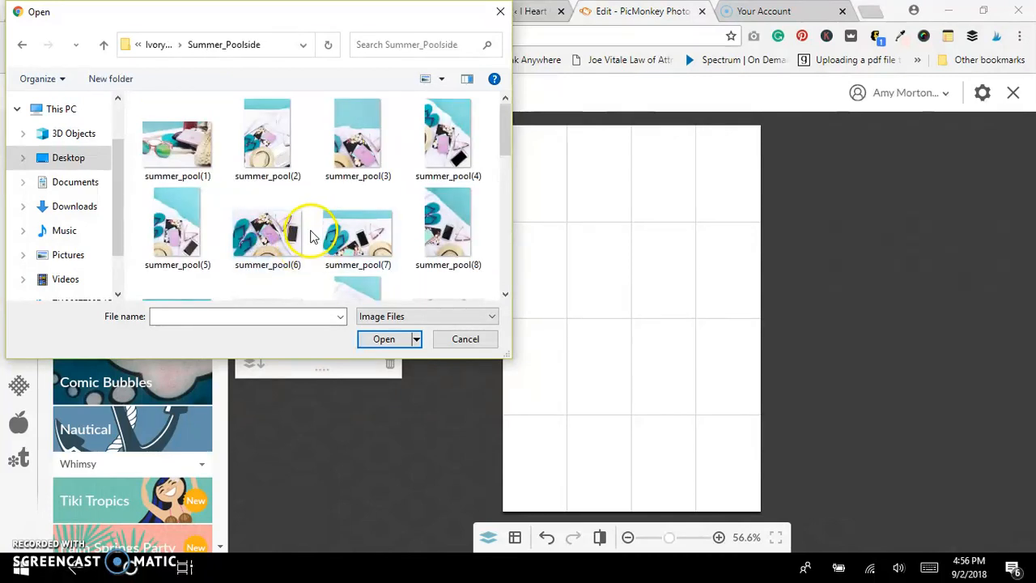
# - Add the photo summer_pool(30) to the canvas as a graphic and enlarge it slightly
pyautogui.scroll(-3, 316, 225)
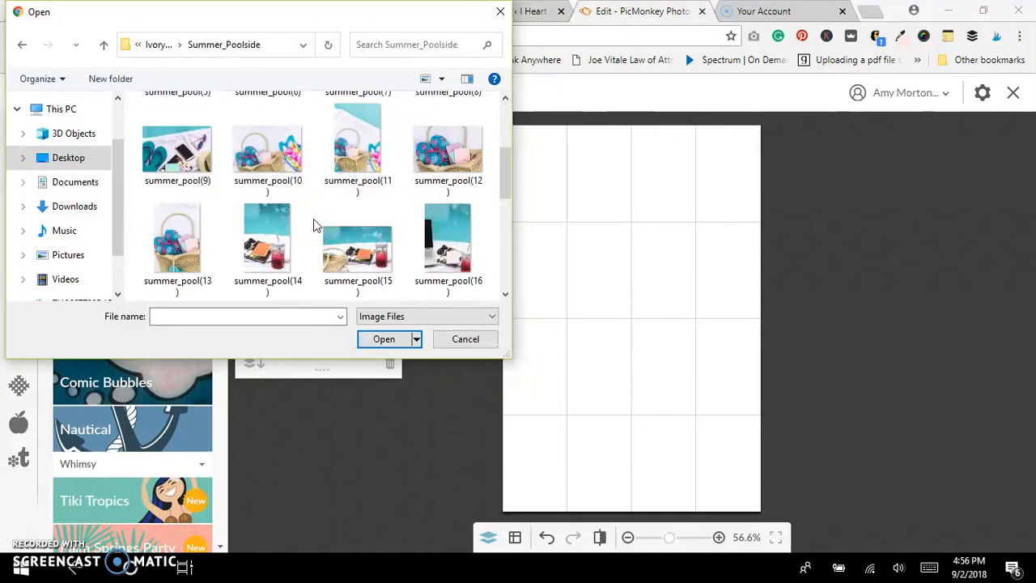
pyautogui.scroll(-6, 316, 225)
pyautogui.click(273, 234)
pyautogui.click(377, 340)
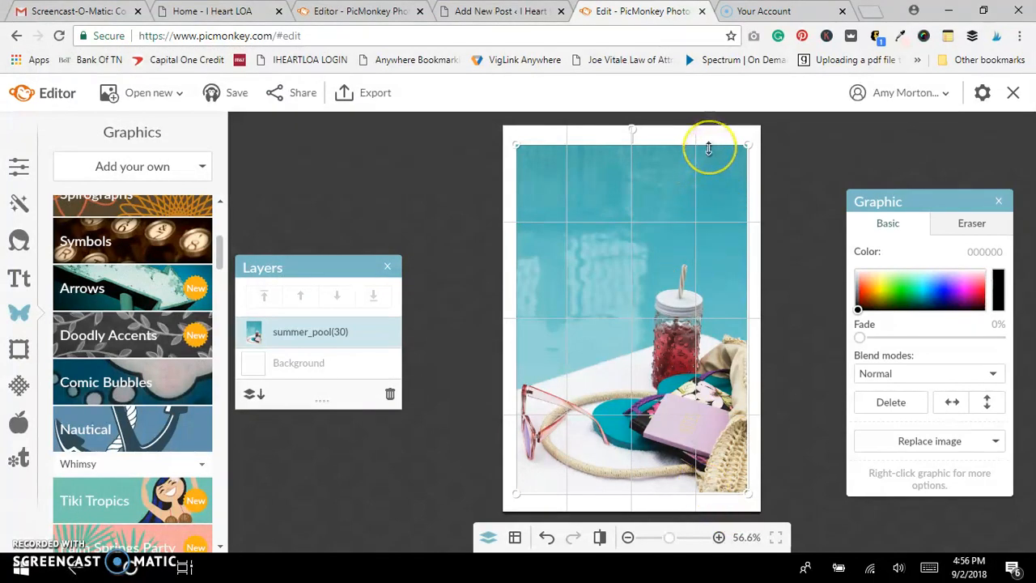
pyautogui.moveTo(708, 148); pyautogui.dragTo(710, 138)
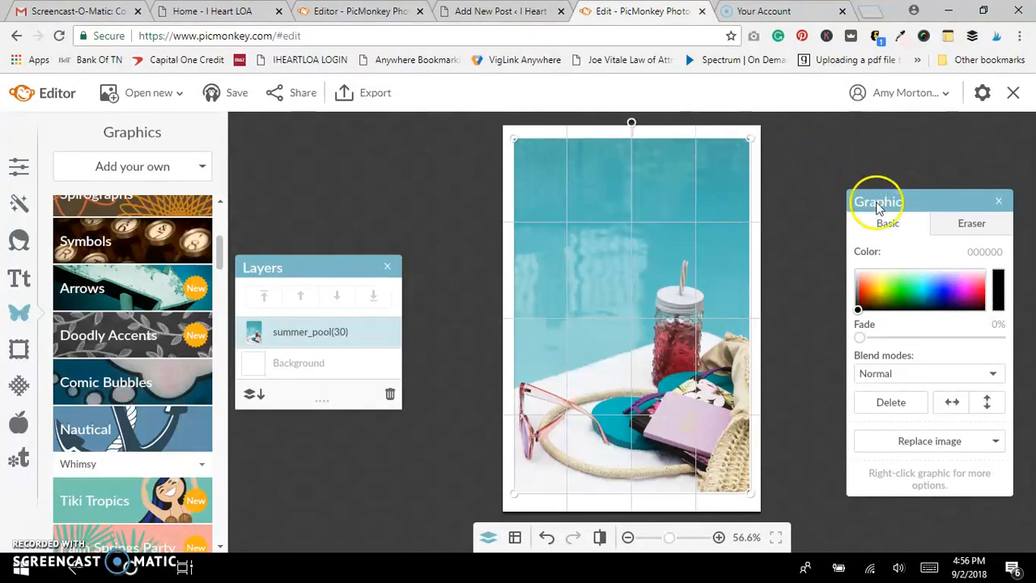
# - Erase parts of the poolside photo with eraser size 59 and paint them back with the restore brush
pyautogui.click(952, 224)
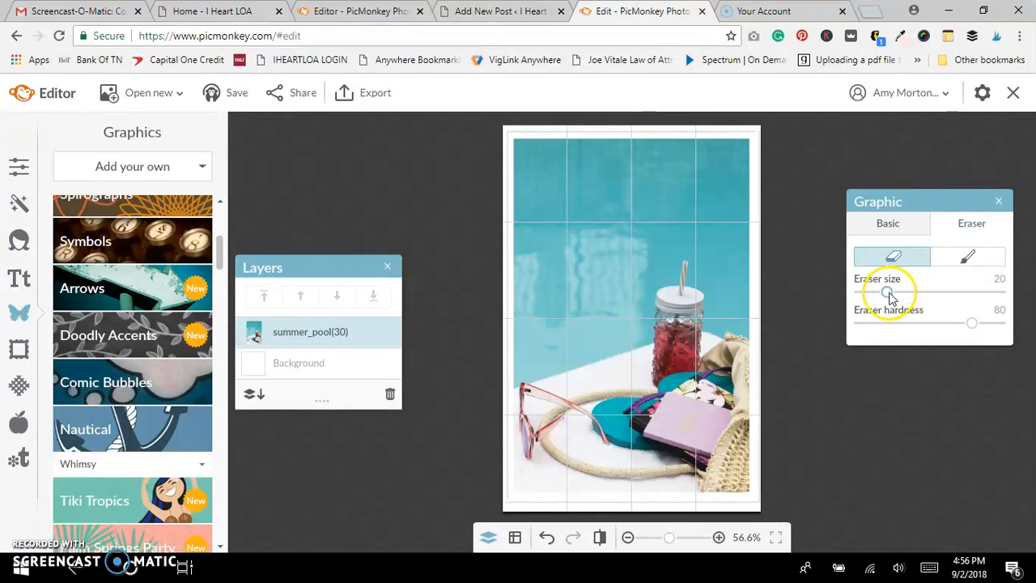
pyautogui.moveTo(905, 295); pyautogui.dragTo(941, 295)
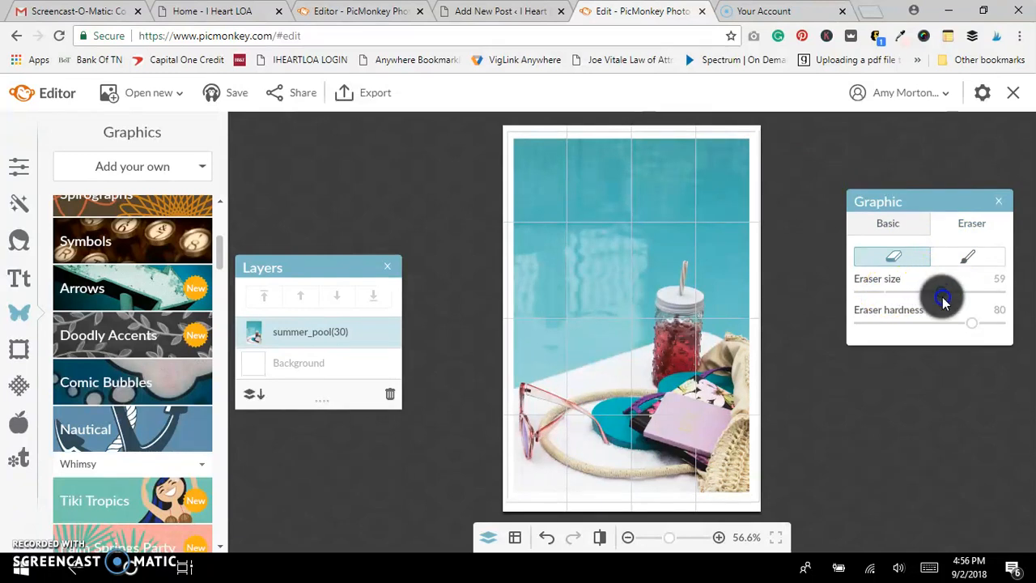
pyautogui.moveTo(735, 157)
pyautogui.mouseDown()
pyautogui.moveTo(642, 132)
pyautogui.moveTo(494, 146)
pyautogui.moveTo(572, 168)
pyautogui.moveTo(754, 192)
pyautogui.moveTo(525, 203)
pyautogui.moveTo(515, 206)
pyautogui.moveTo(576, 221)
pyautogui.moveTo(688, 217)
pyautogui.moveTo(745, 233)
pyautogui.moveTo(621, 234)
pyautogui.moveTo(504, 251)
pyautogui.moveTo(516, 272)
pyautogui.moveTo(610, 307)
pyautogui.moveTo(778, 315)
pyautogui.mouseUp()
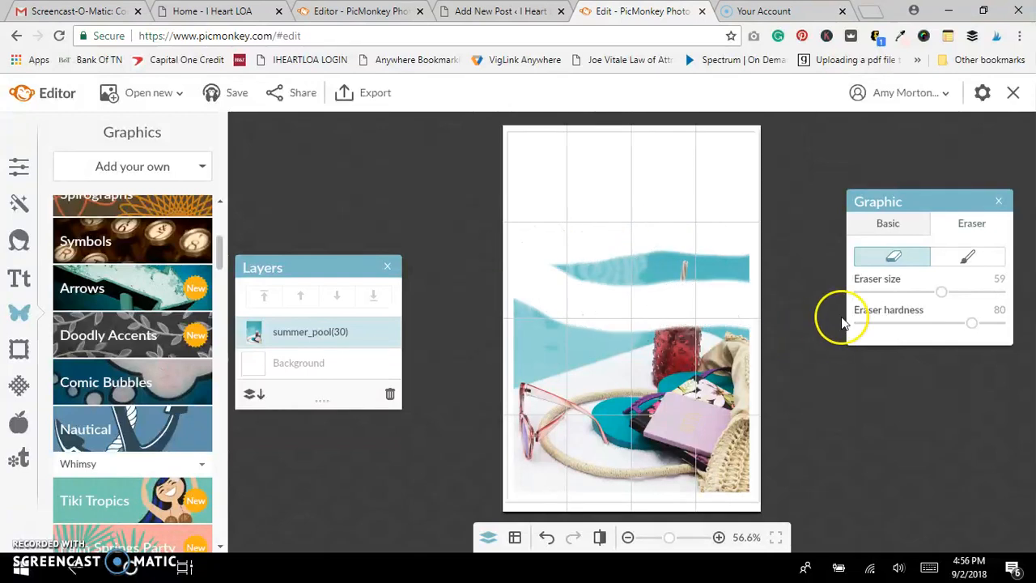
pyautogui.click(974, 260)
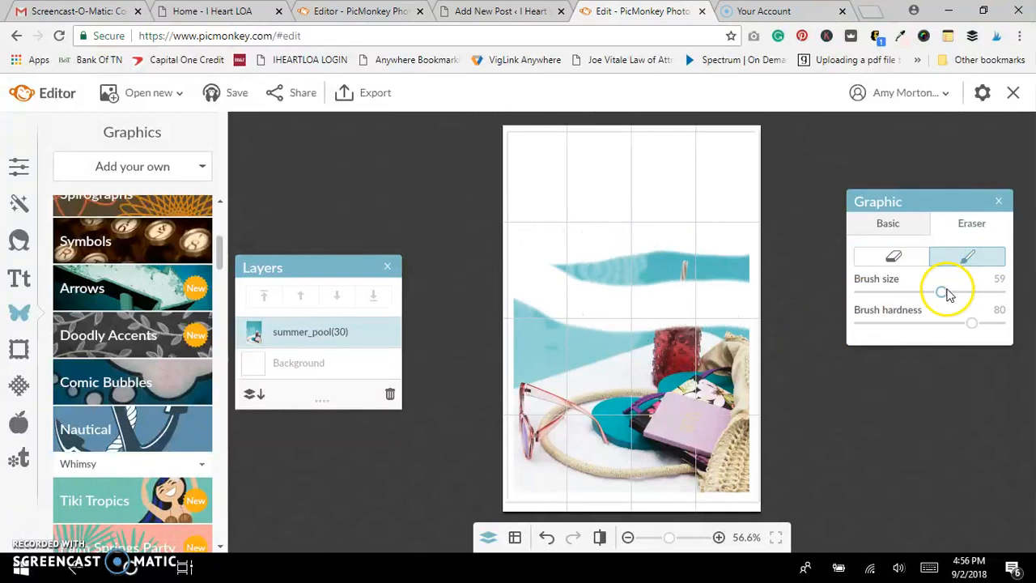
pyautogui.moveTo(747, 293)
pyautogui.mouseDown()
pyautogui.moveTo(540, 297)
pyautogui.moveTo(452, 287)
pyautogui.moveTo(619, 276)
pyautogui.moveTo(766, 285)
pyautogui.moveTo(686, 256)
pyautogui.moveTo(474, 243)
pyautogui.moveTo(763, 221)
pyautogui.moveTo(682, 234)
pyautogui.moveTo(736, 349)
pyautogui.moveTo(701, 191)
pyautogui.moveTo(681, 372)
pyautogui.moveTo(665, 274)
pyautogui.moveTo(647, 262)
pyautogui.moveTo(608, 369)
pyautogui.moveTo(591, 260)
pyautogui.moveTo(565, 349)
pyautogui.moveTo(572, 168)
pyautogui.moveTo(497, 151)
pyautogui.moveTo(513, 163)
pyautogui.moveTo(614, 175)
pyautogui.moveTo(515, 185)
pyautogui.moveTo(569, 203)
pyautogui.moveTo(808, 233)
pyautogui.moveTo(632, 176)
pyautogui.moveTo(776, 168)
pyautogui.moveTo(515, 165)
pyautogui.moveTo(769, 160)
pyautogui.moveTo(548, 143)
pyautogui.moveTo(448, 153)
pyautogui.moveTo(765, 179)
pyautogui.moveTo(415, 172)
pyautogui.mouseUp()
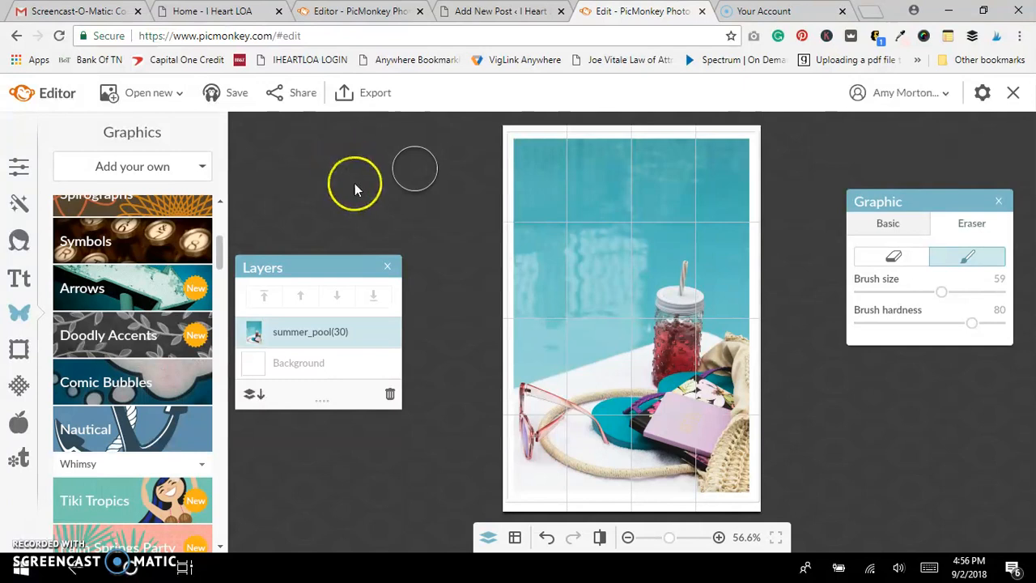
# - Enlarge the poolside photo until it nearly fills the canvas, leaving a thin white border, and deselect it
pyautogui.click(883, 224)
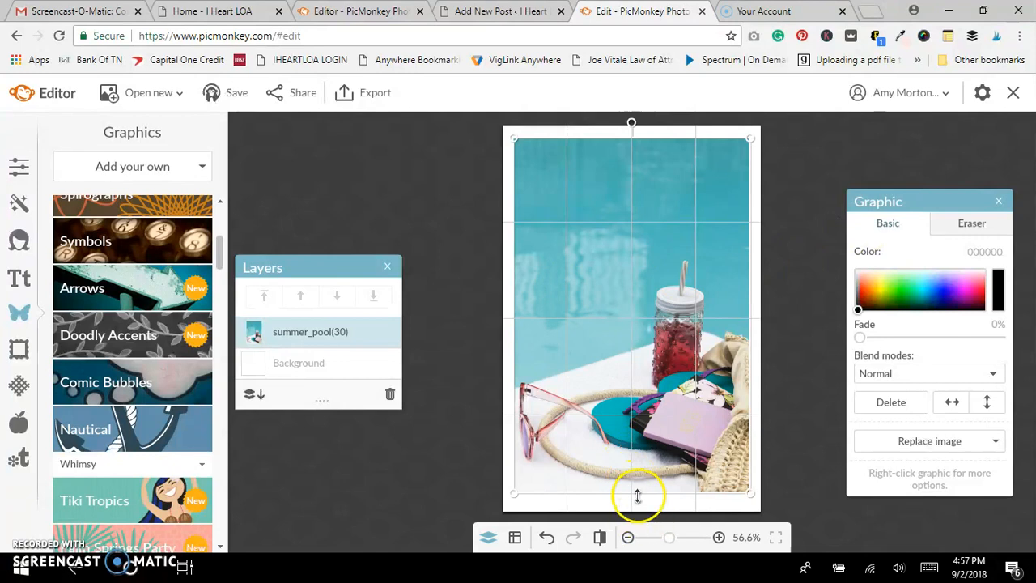
pyautogui.moveTo(637, 498); pyautogui.dragTo(639, 502)
pyautogui.moveTo(718, 128); pyautogui.dragTo(719, 127)
pyautogui.click(386, 159)
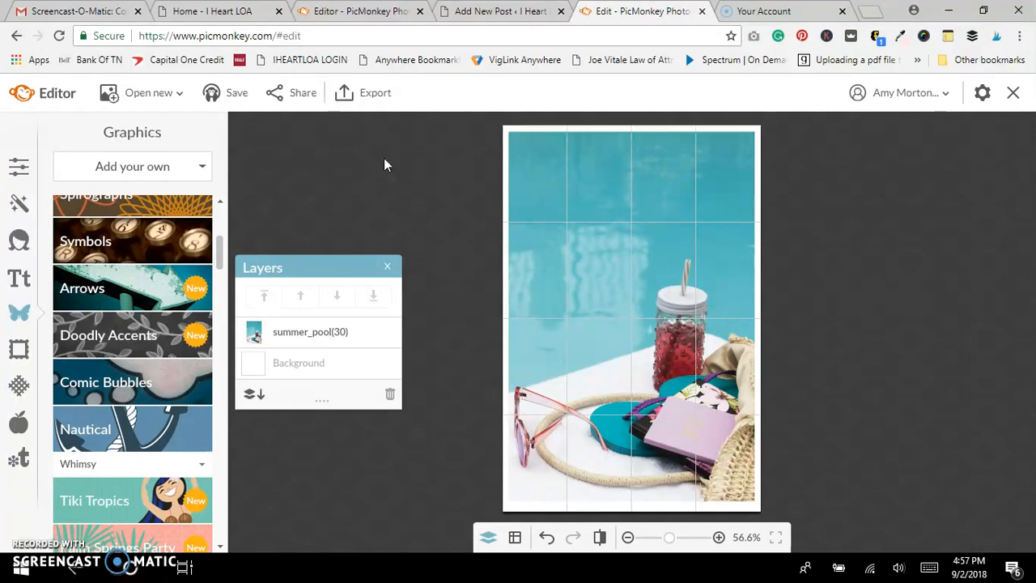
# - Add a square from the Geometric graphics and enlarge it past the canvas sides so it covers most of the photo
pyautogui.click(22, 314)
pyautogui.scroll(3, 139, 289)
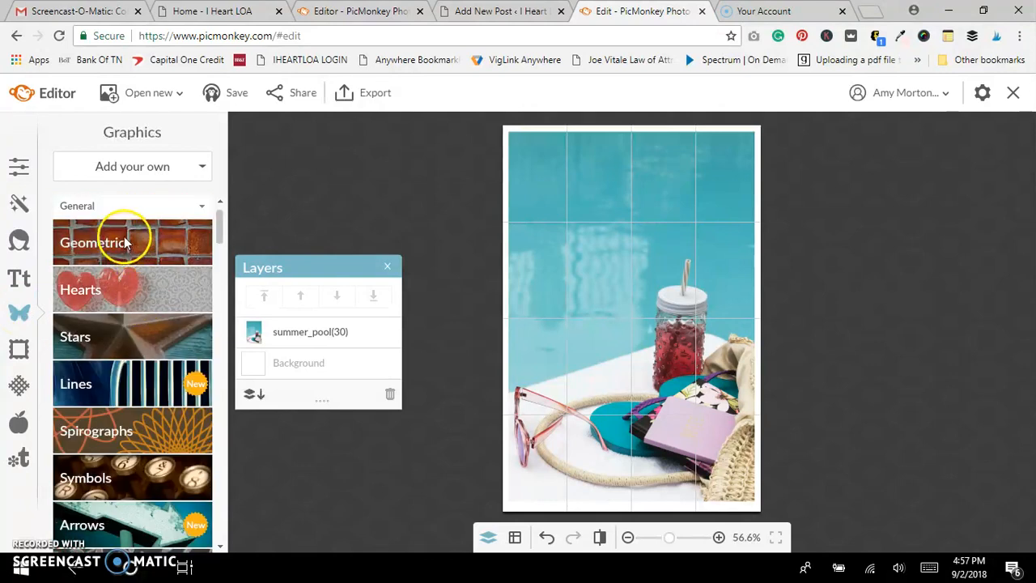
pyautogui.click(126, 243)
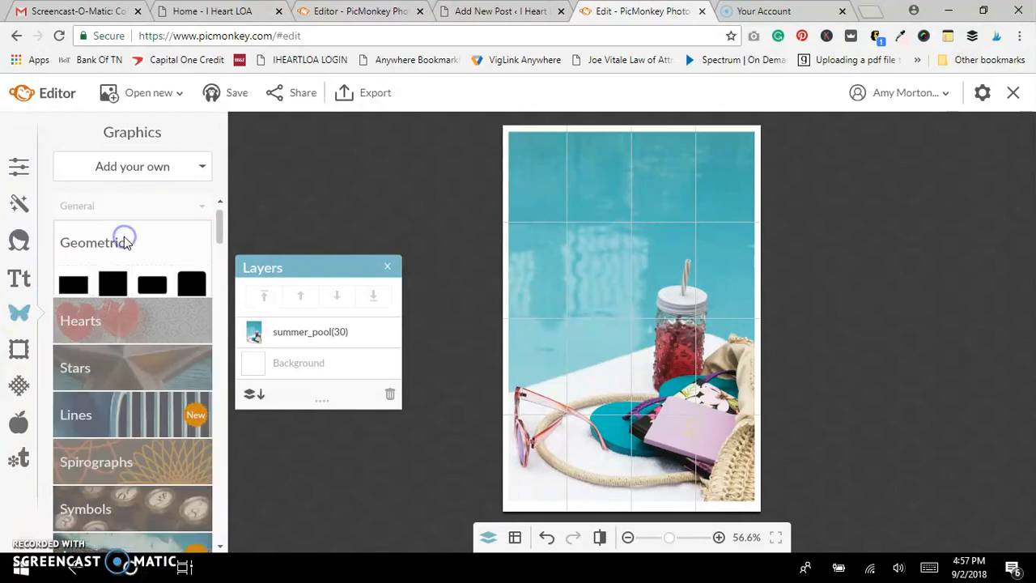
pyautogui.click(109, 287)
pyautogui.moveTo(573, 313); pyautogui.dragTo(505, 308)
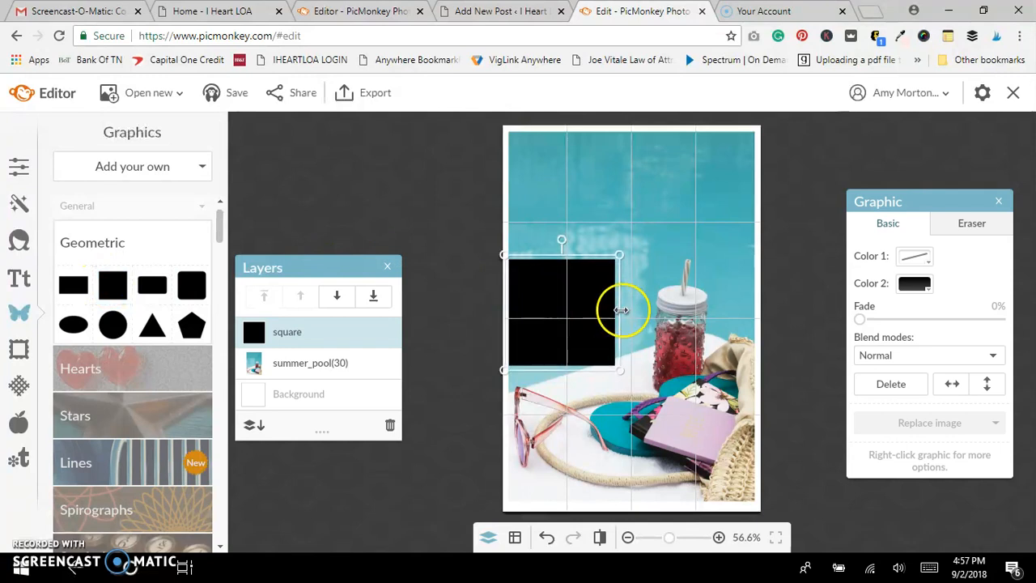
pyautogui.moveTo(621, 310); pyautogui.dragTo(749, 337)
pyautogui.moveTo(714, 432); pyautogui.dragTo(717, 494)
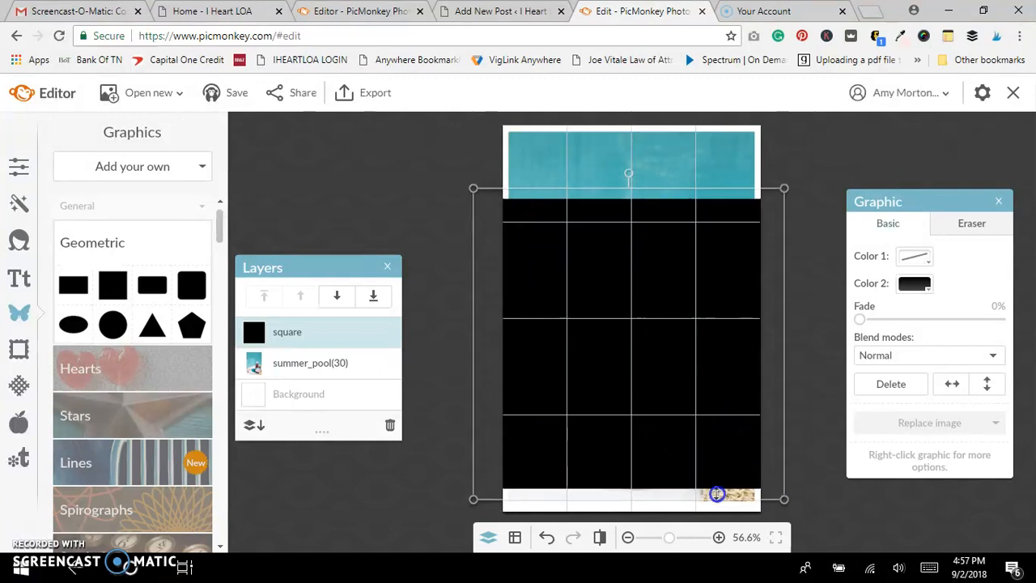
pyautogui.moveTo(720, 187); pyautogui.dragTo(712, 125)
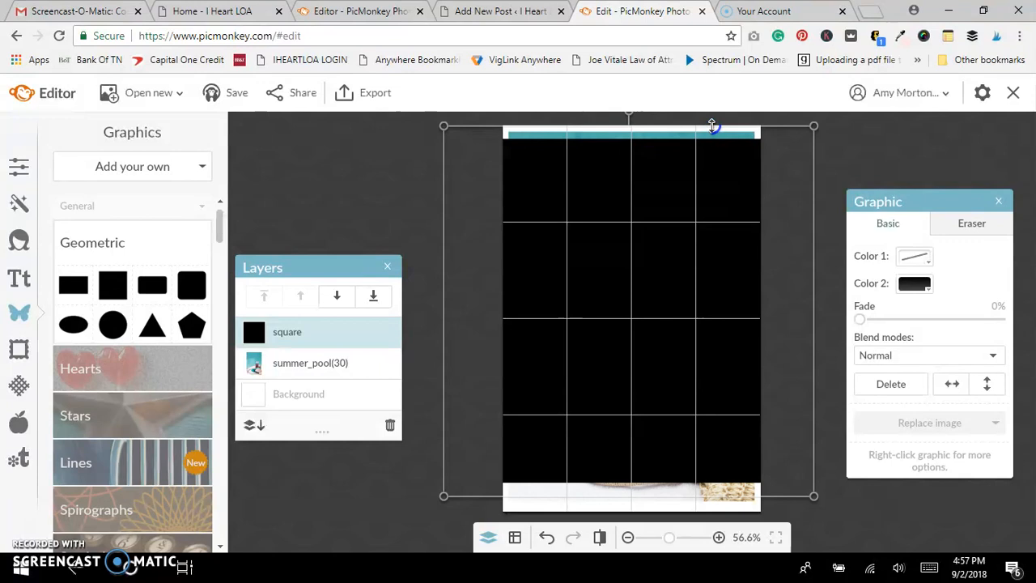
# - Try the photo's teal as the square's Color 2 with the eyedropper, and change it to white (ffffff)
pyautogui.click(932, 295)
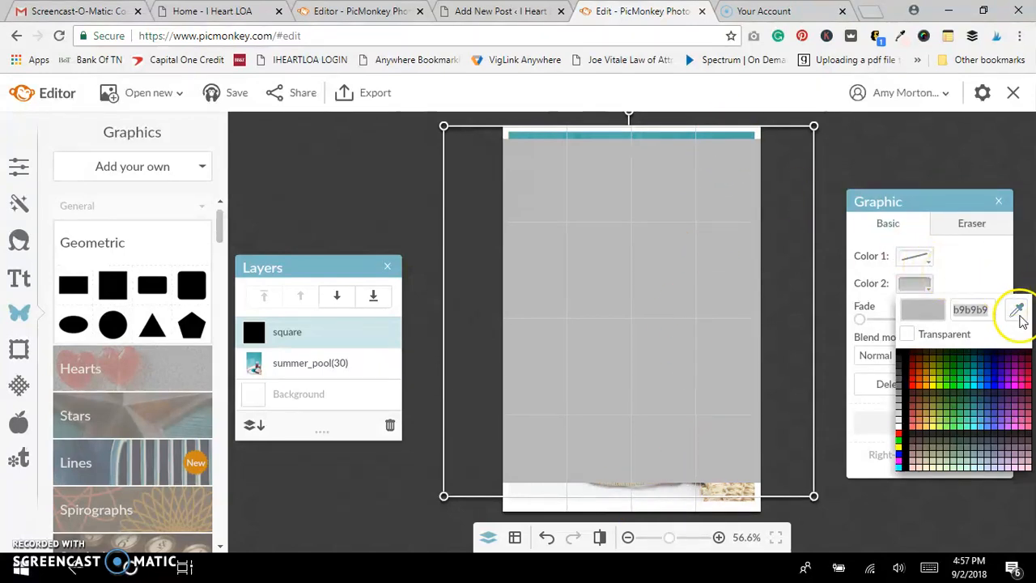
pyautogui.click(724, 133)
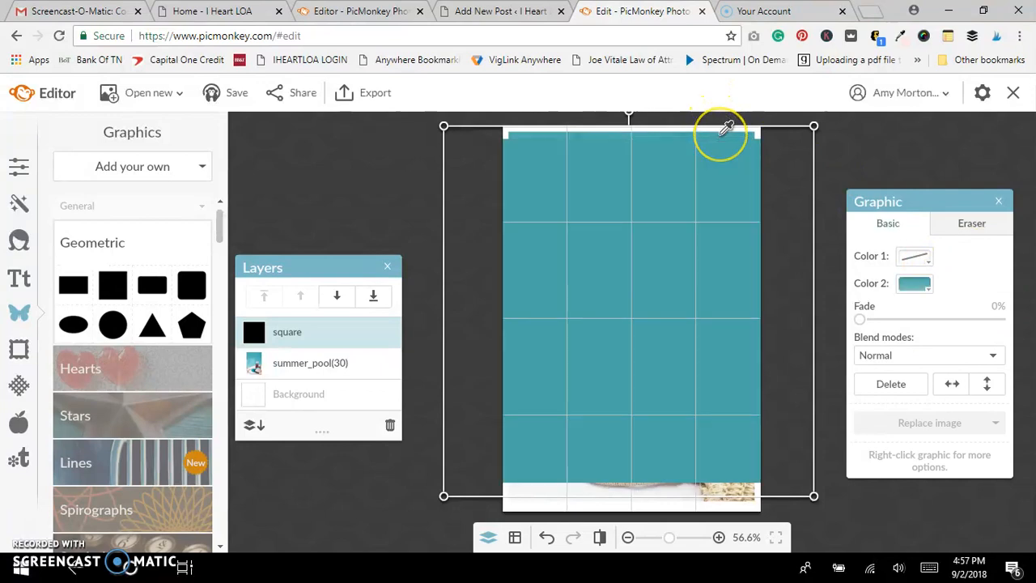
pyautogui.click(642, 487)
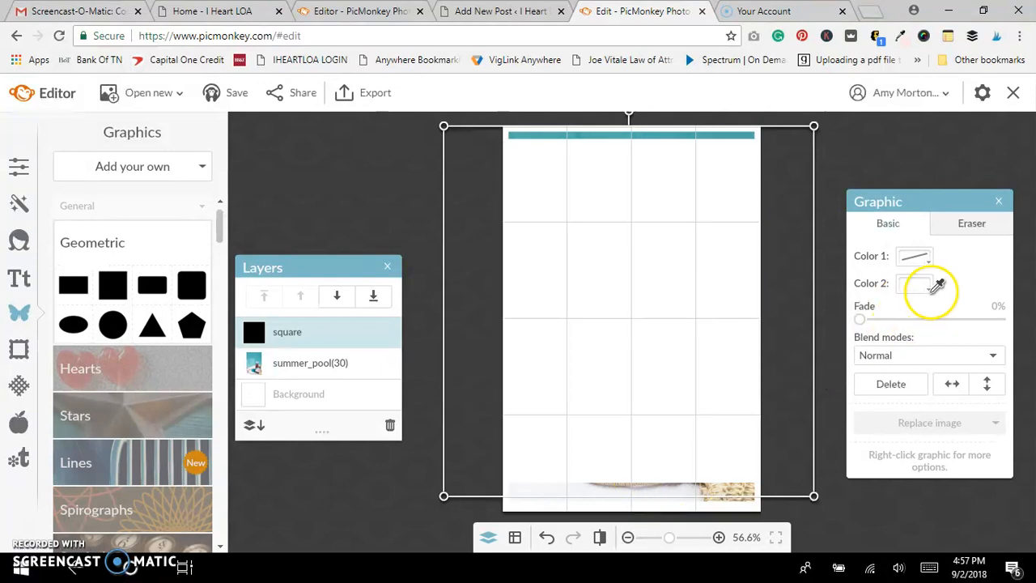
pyautogui.click(966, 257)
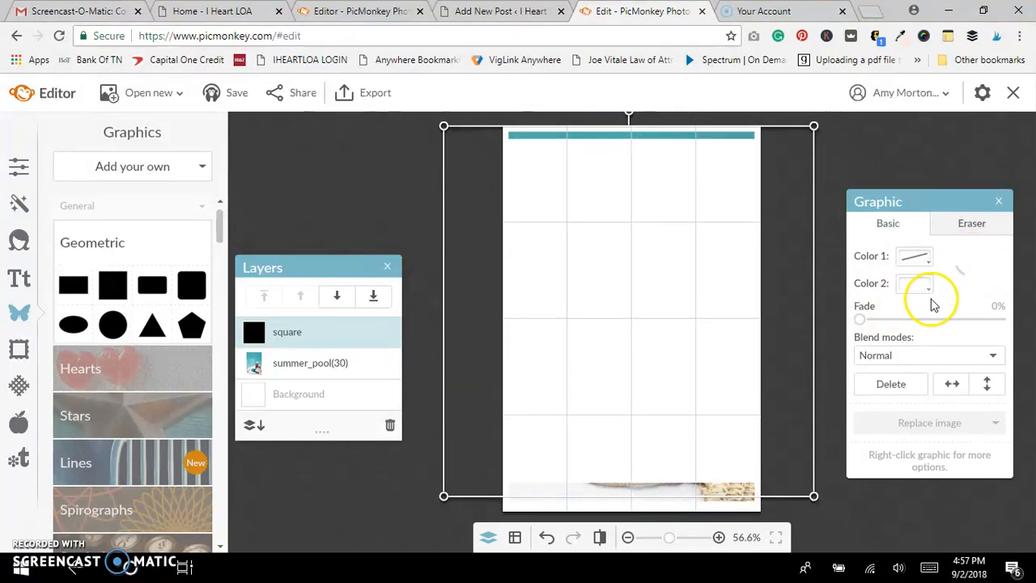
pyautogui.click(931, 290)
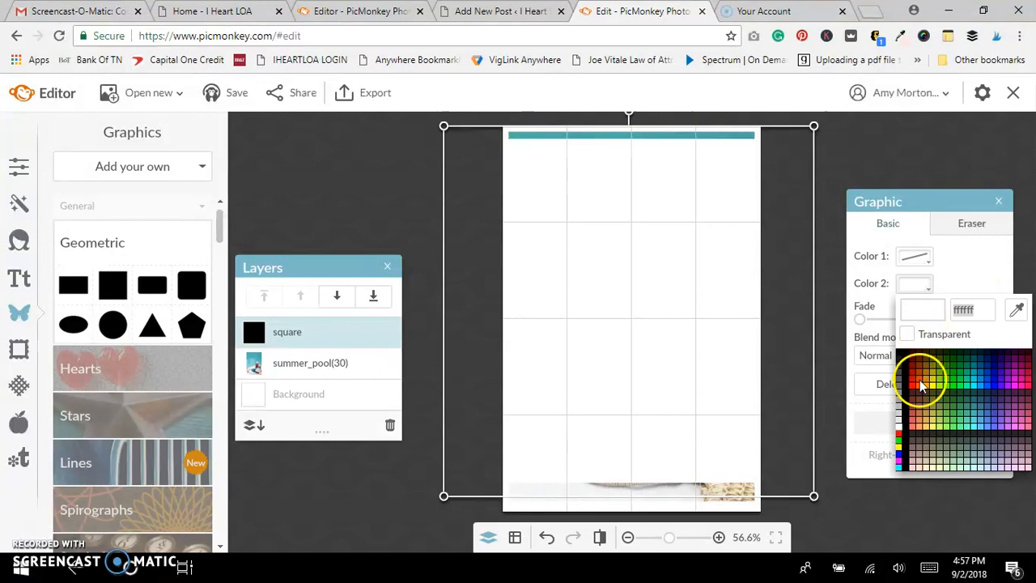
# - Fade the white square to 88% so it forms a translucent overlay on the photo, and deselect it
pyautogui.click(863, 320)
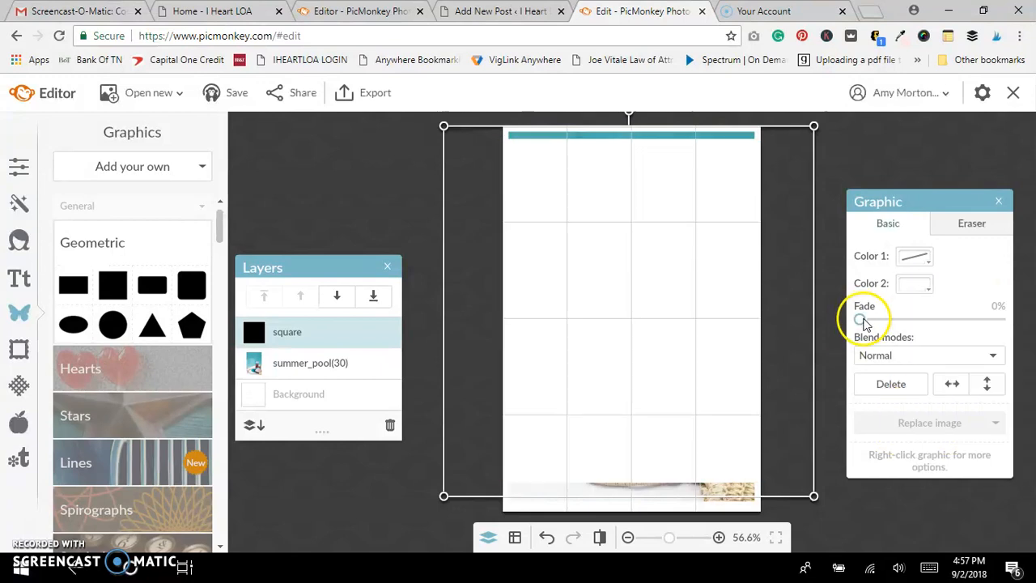
pyautogui.moveTo(863, 321); pyautogui.dragTo(979, 326)
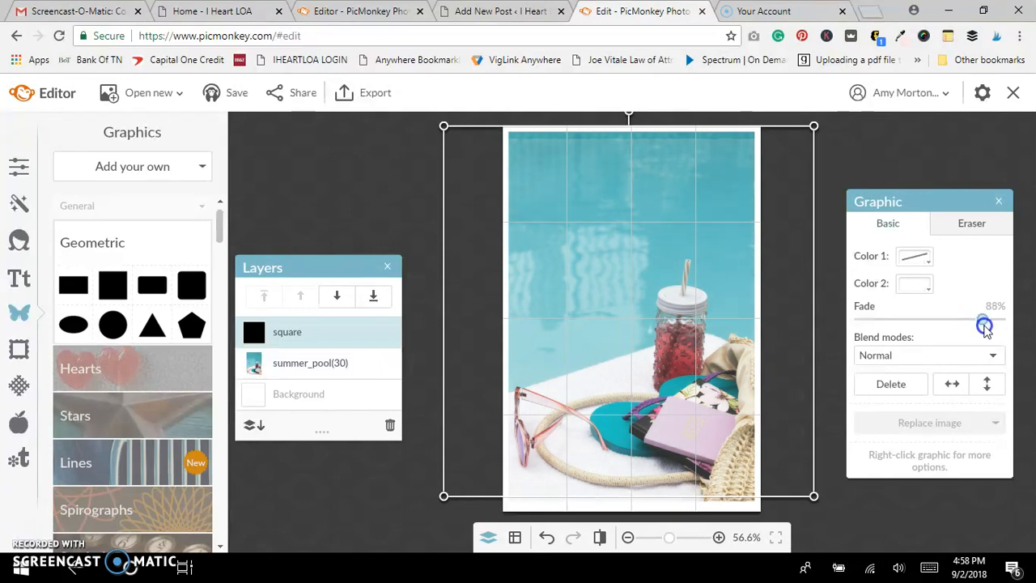
pyautogui.moveTo(986, 324)
pyautogui.mouseDown()
pyautogui.moveTo(873, 324)
pyautogui.moveTo(977, 333)
pyautogui.mouseUp()
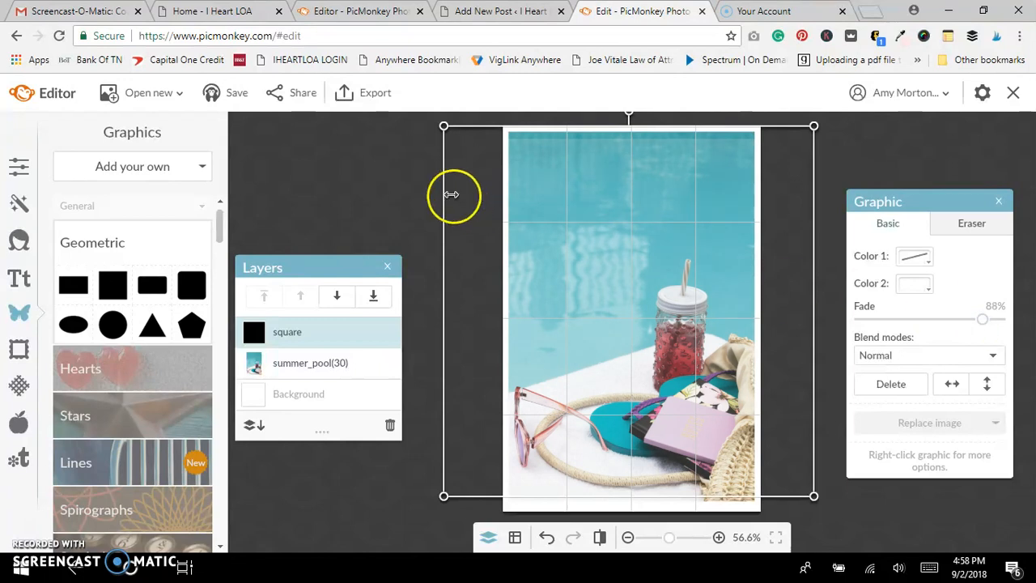
pyautogui.click(347, 178)
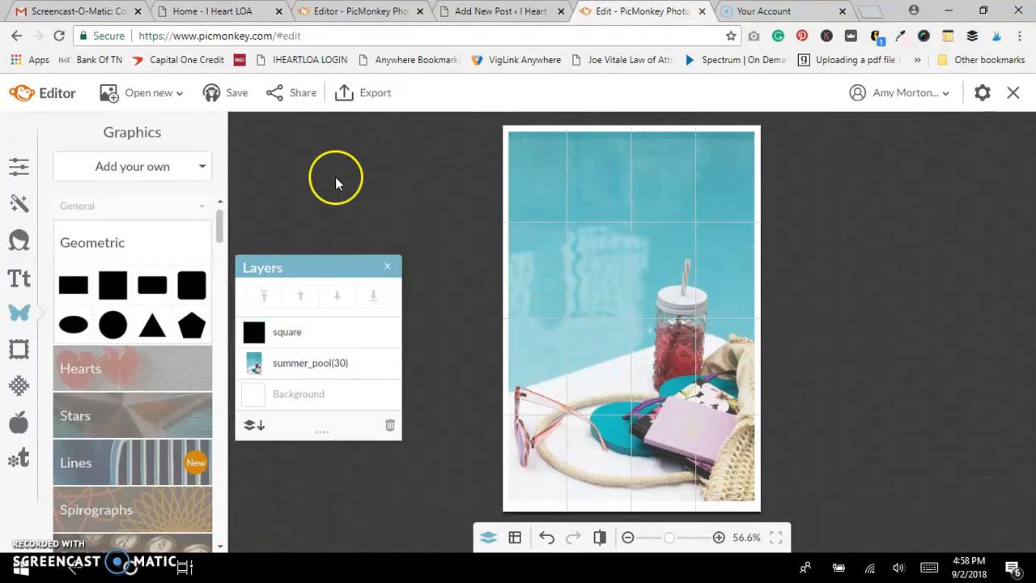
# - Browse the Sans Serif, Serif, Handwriting and Script fonts available for text
pyautogui.click(111, 244)
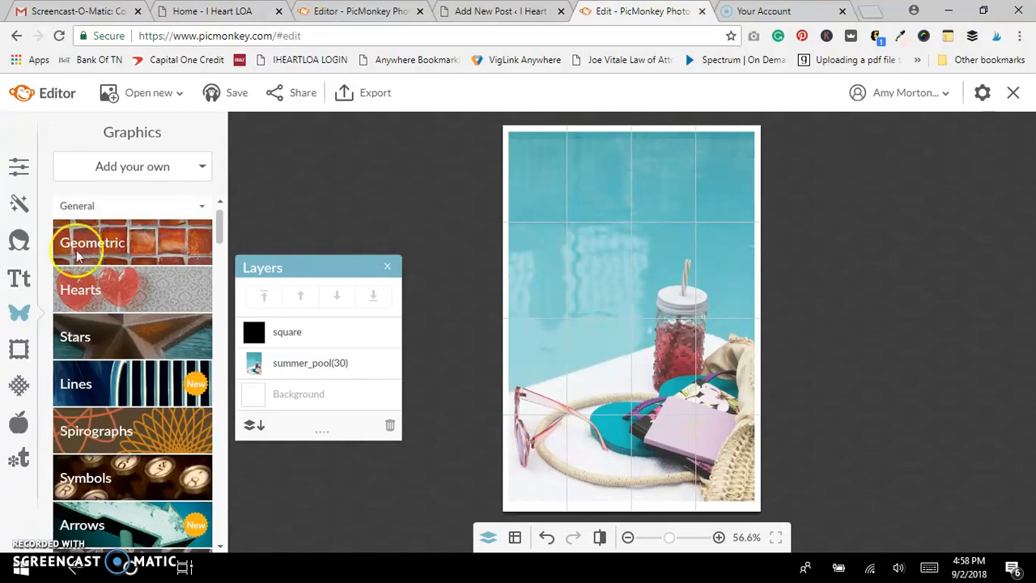
pyautogui.click(20, 278)
pyautogui.scroll(-5, 137, 364)
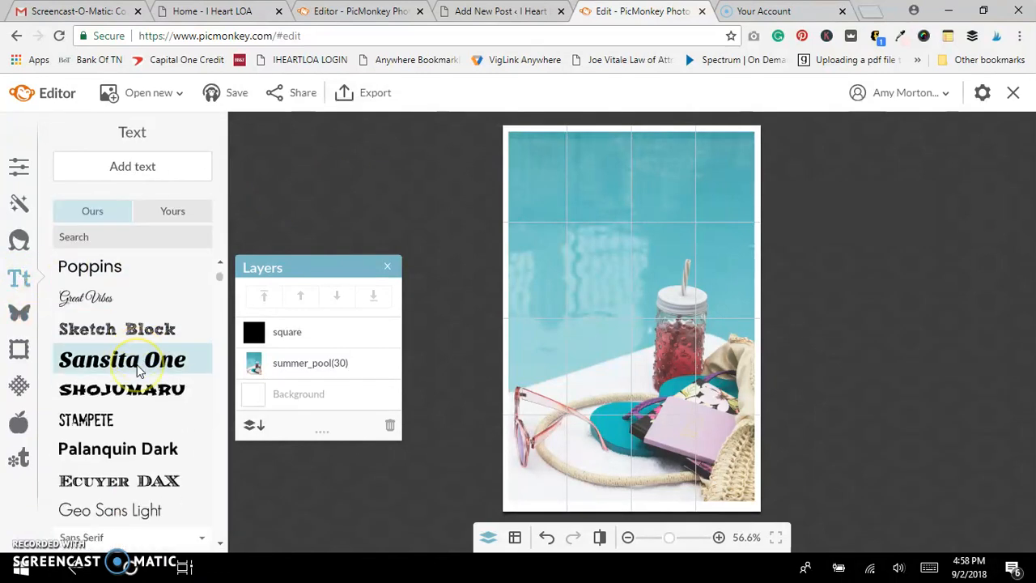
pyautogui.scroll(-7, 137, 364)
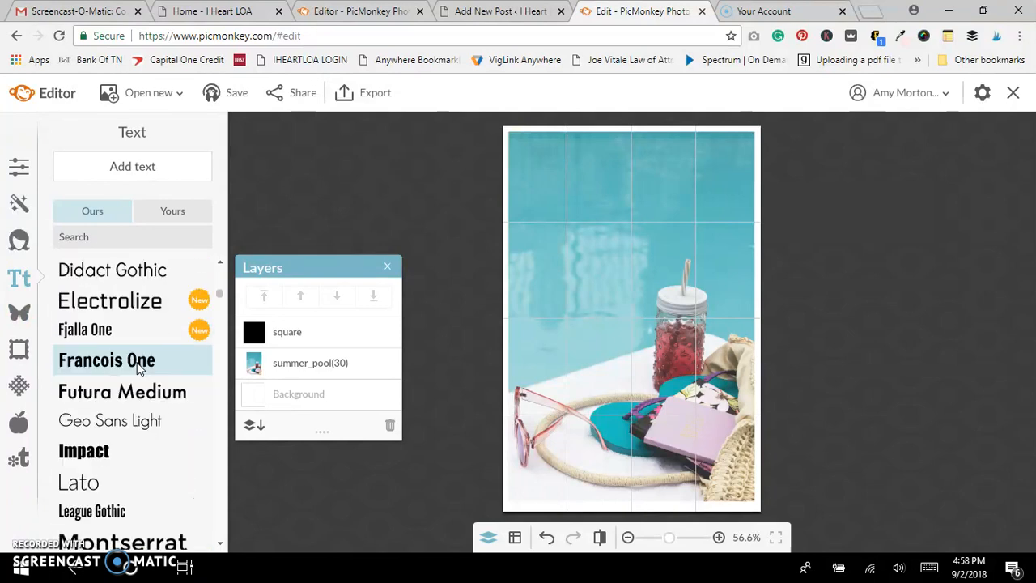
pyautogui.scroll(-8, 137, 368)
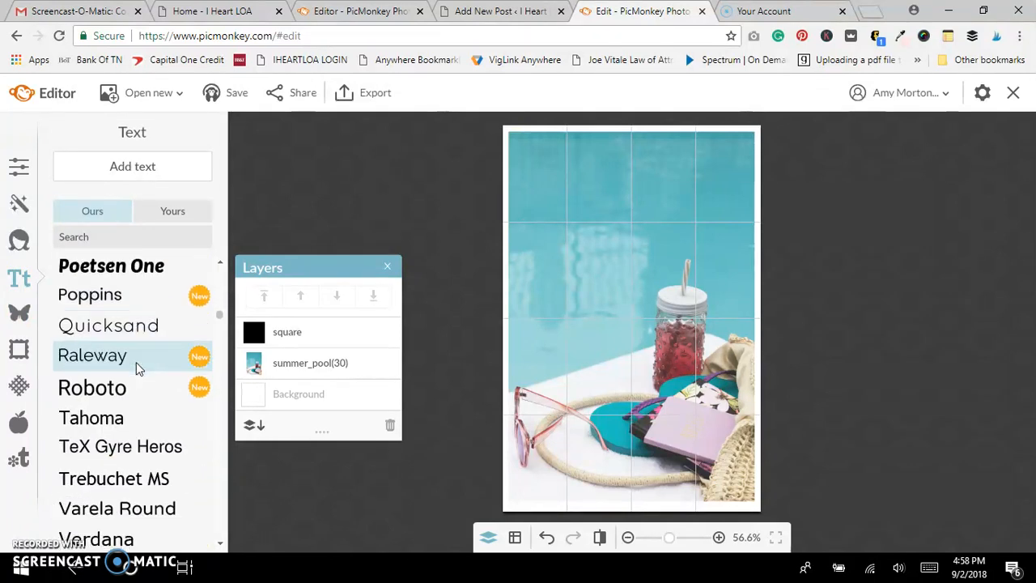
pyautogui.scroll(-3, 136, 362)
pyautogui.scroll(2, 138, 362)
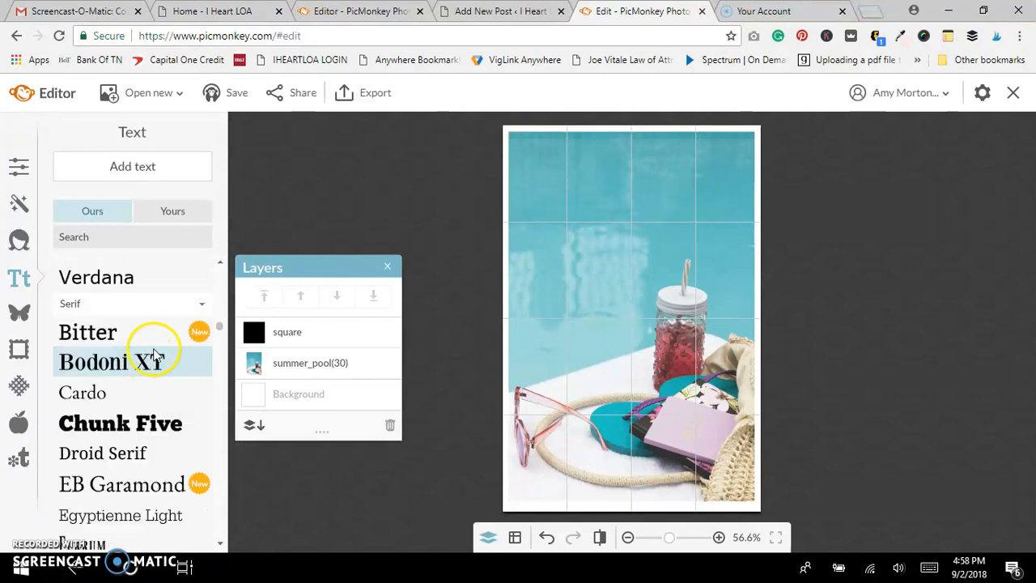
pyautogui.click(198, 332)
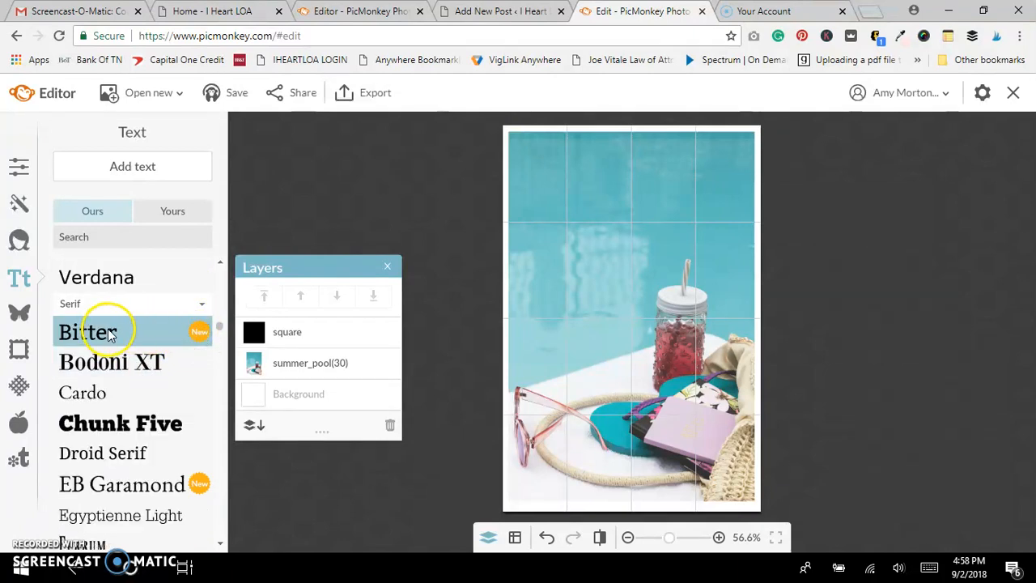
pyautogui.scroll(-5, 113, 339)
pyautogui.scroll(-5, 113, 343)
pyautogui.scroll(-5, 115, 356)
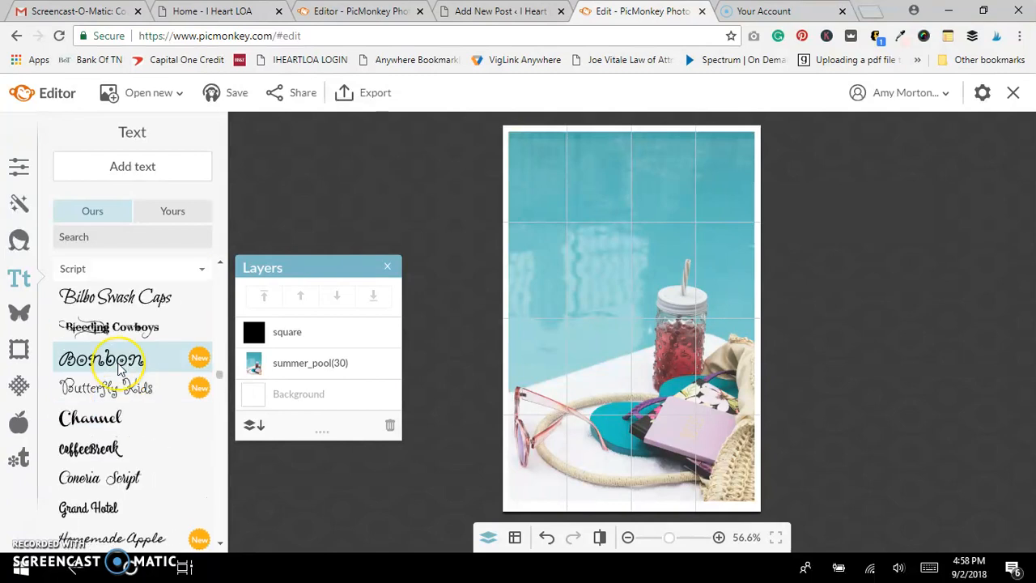
pyautogui.scroll(5, 120, 369)
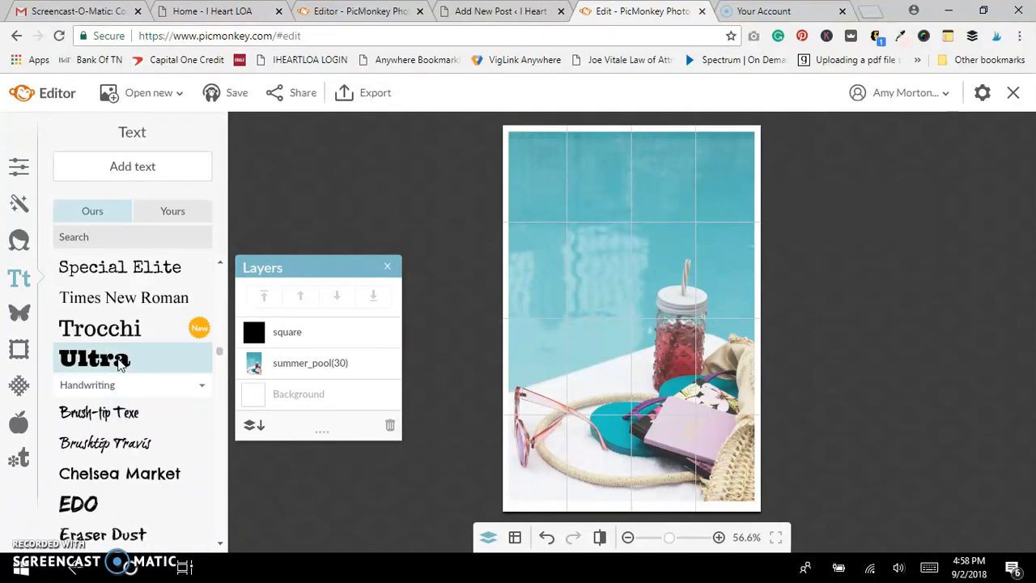
pyautogui.scroll(8, 120, 366)
pyautogui.scroll(8, 120, 357)
pyautogui.scroll(8, 126, 336)
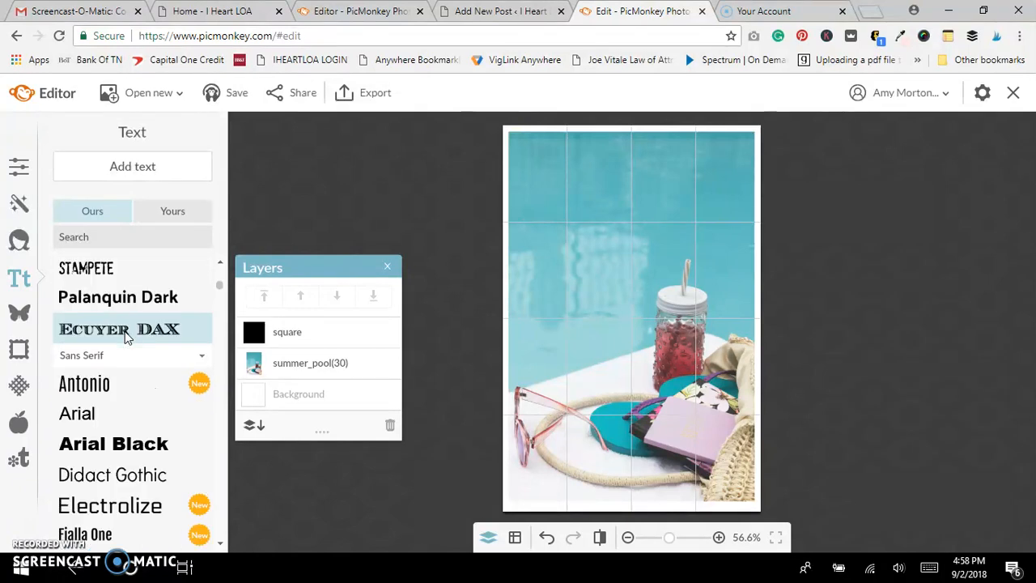
pyautogui.scroll(2, 126, 336)
pyautogui.click(120, 377)
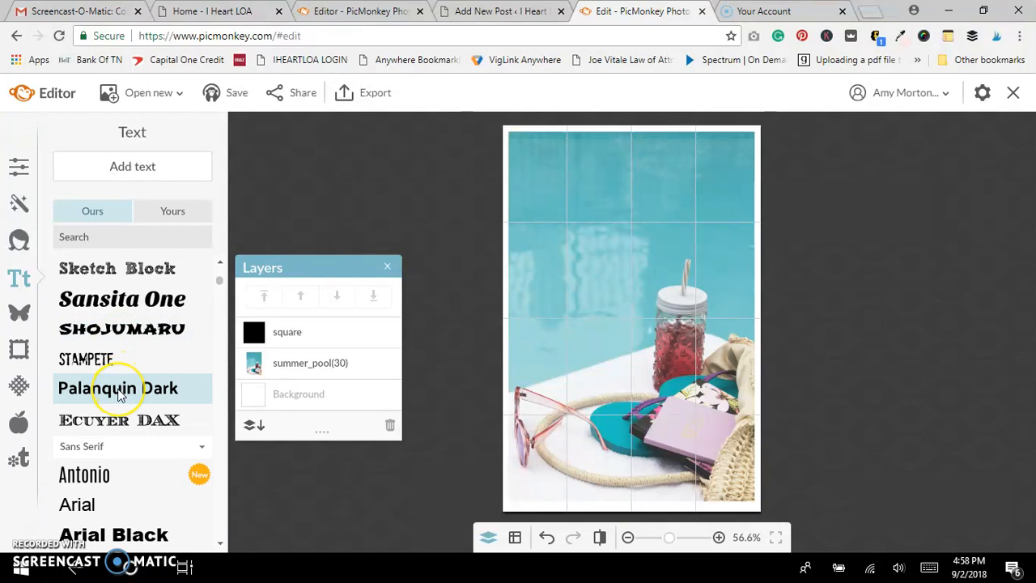
pyautogui.scroll(3, 120, 392)
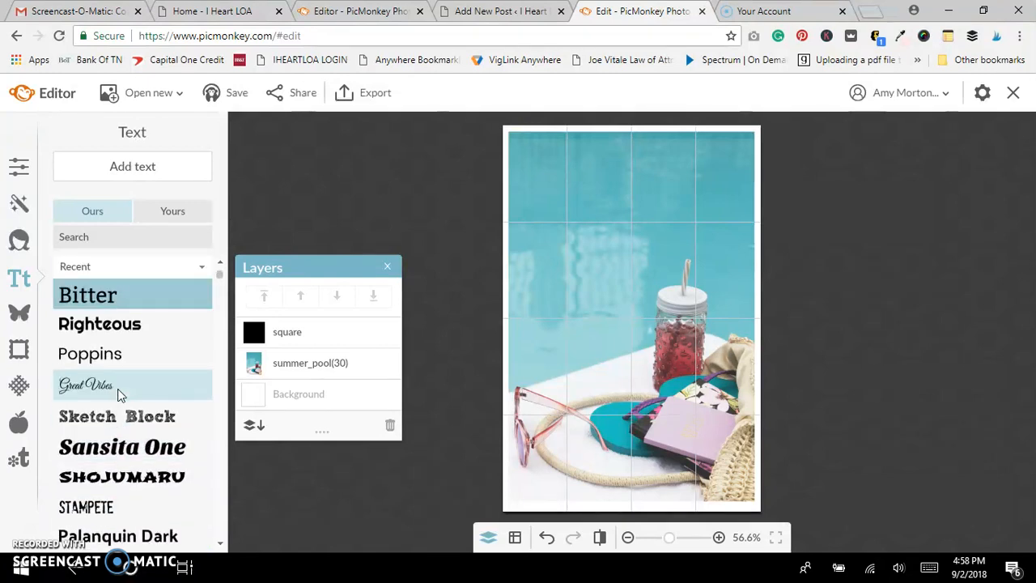
# - Add a text box in the Poppins font over the photo reading "Creating An Awesome Image Using"
pyautogui.click(133, 162)
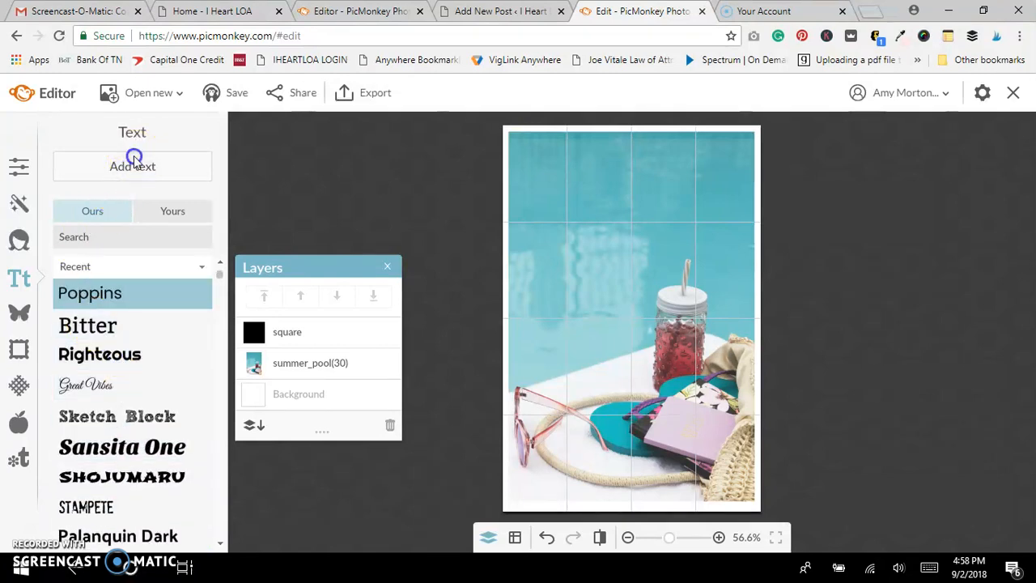
pyautogui.click(643, 353)
pyautogui.click(633, 318)
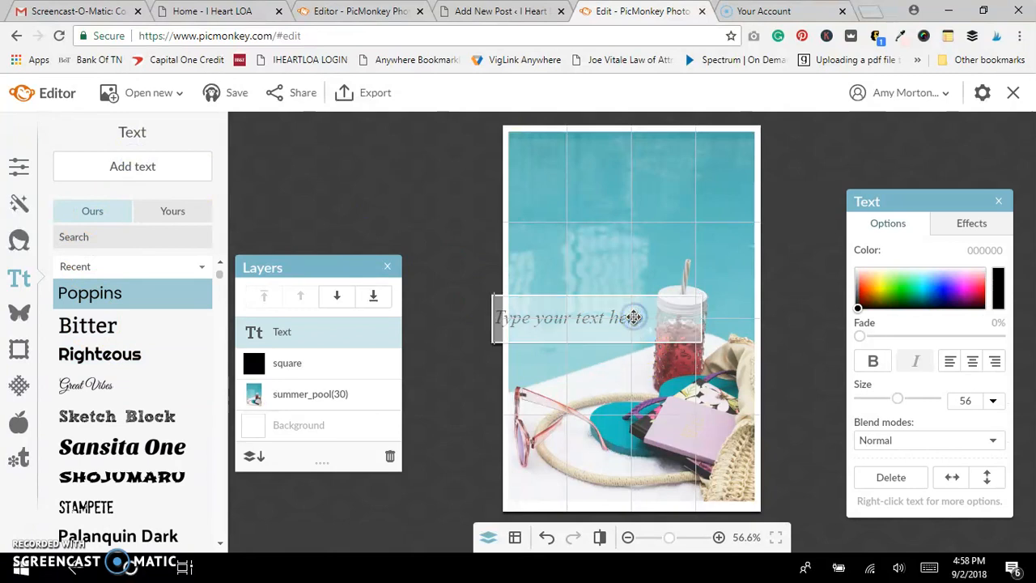
pyautogui.write('C')
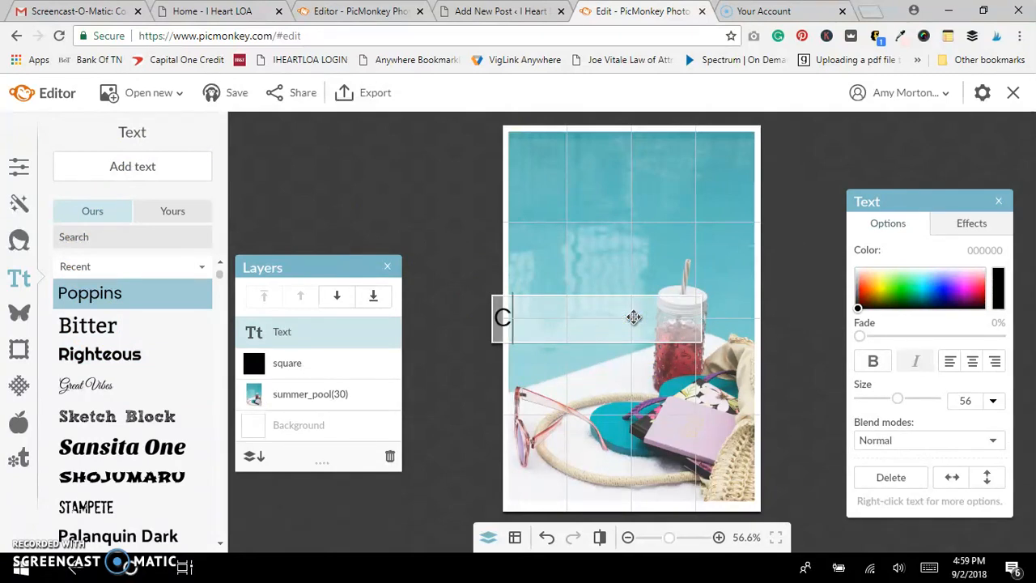
pyautogui.write('reating An Aw')
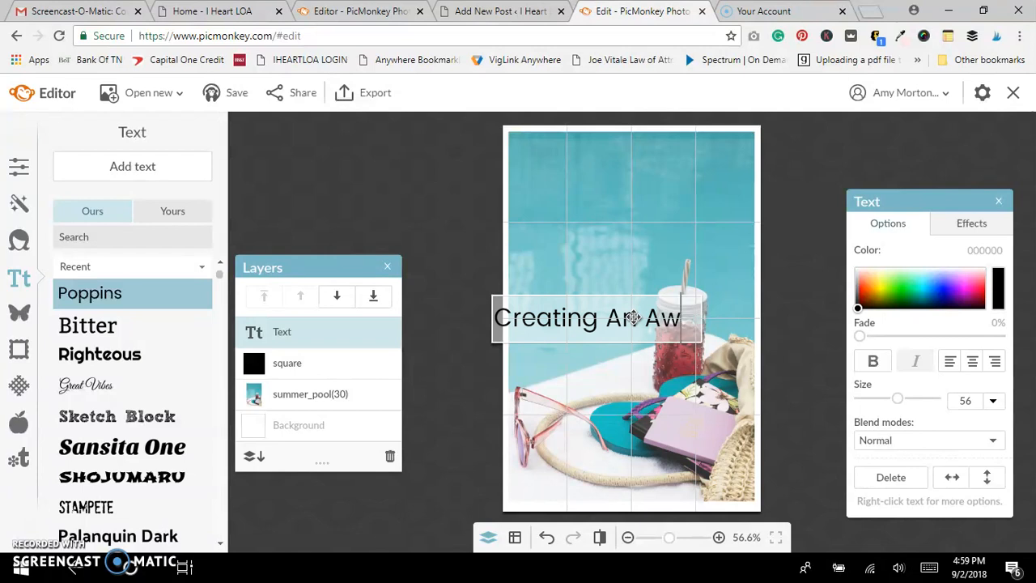
pyautogui.write('eso')
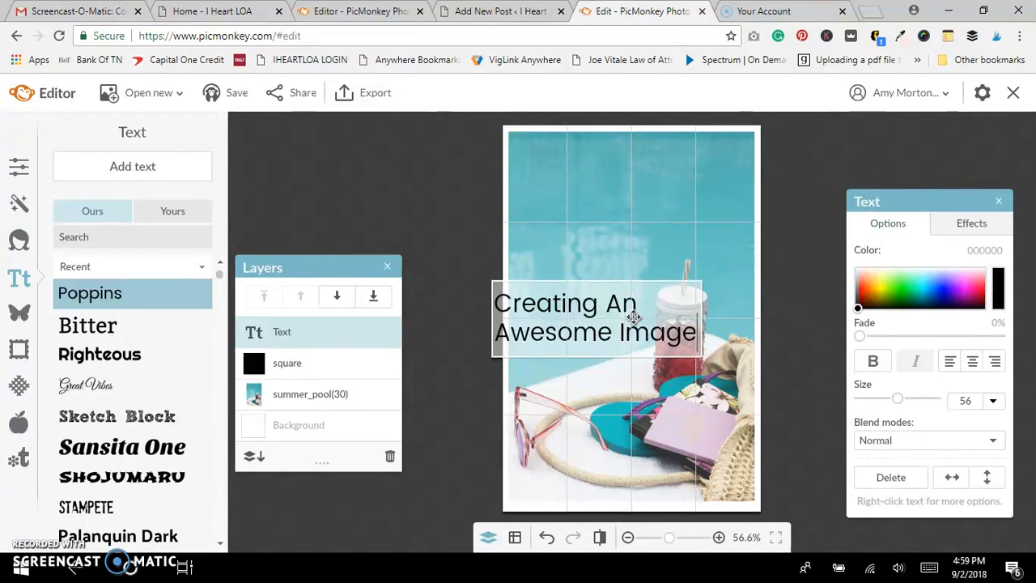
pyautogui.write('me Image Using')
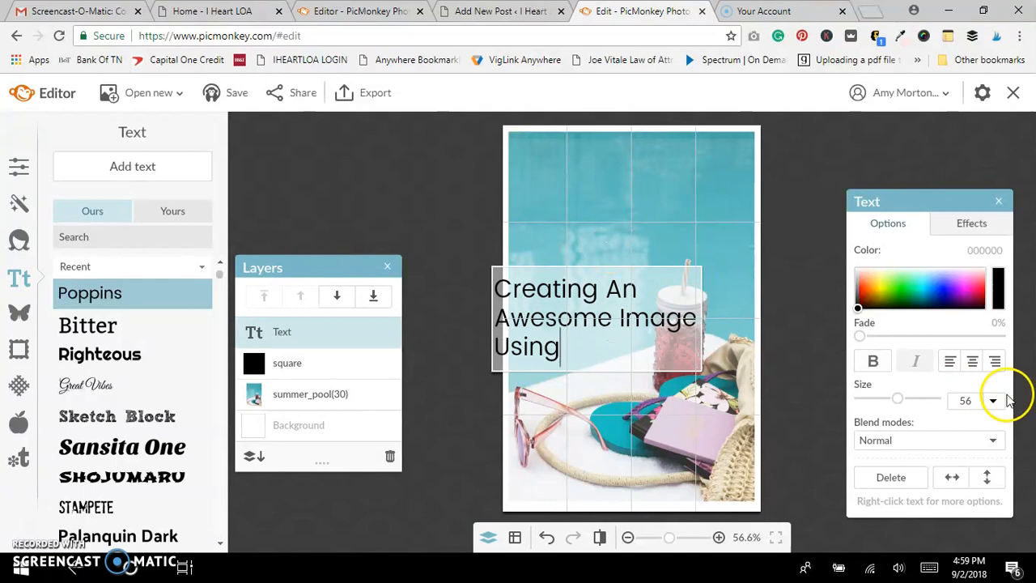
# - Try right and left alignment on the "Creating An Awesome Image Using" text and settle on centre alignment
pyautogui.click(973, 364)
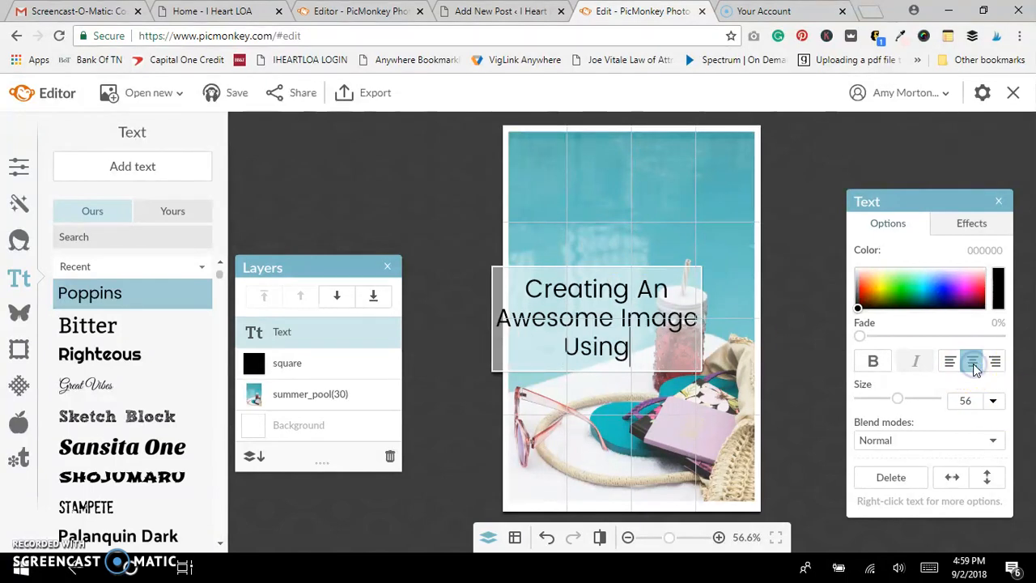
pyautogui.click(997, 363)
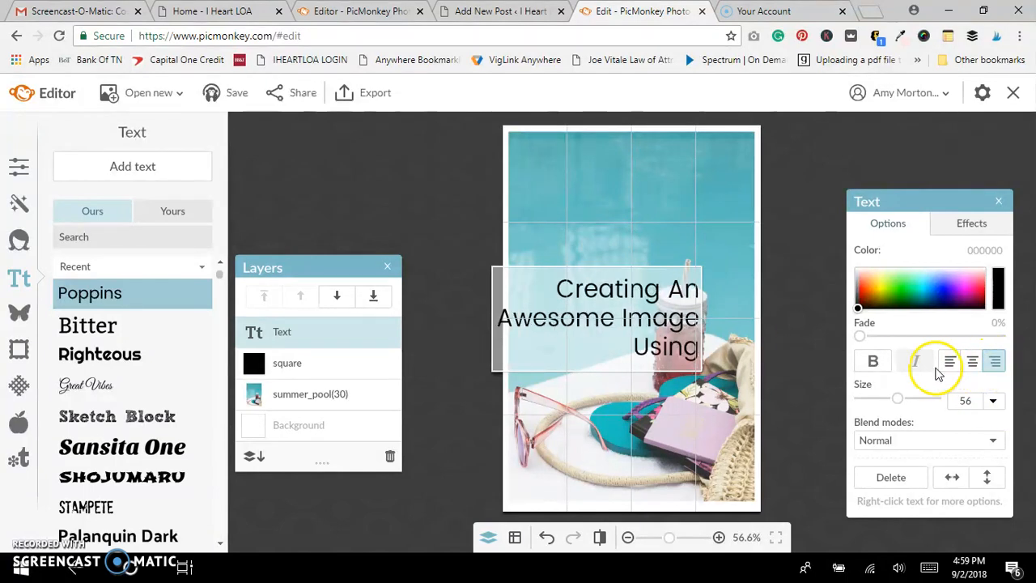
pyautogui.click(949, 363)
pyautogui.click(973, 362)
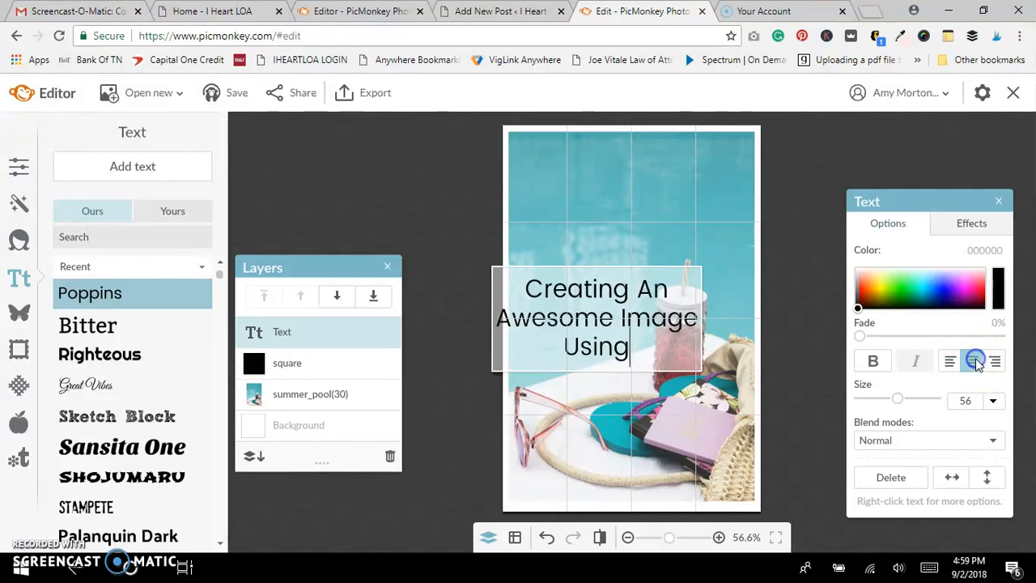
# - Move the "Creating An Awesome Image Using" text to the upper part of the photo, centred across the canvas, and deselect it
pyautogui.click(330, 160)
pyautogui.moveTo(602, 304); pyautogui.dragTo(640, 194)
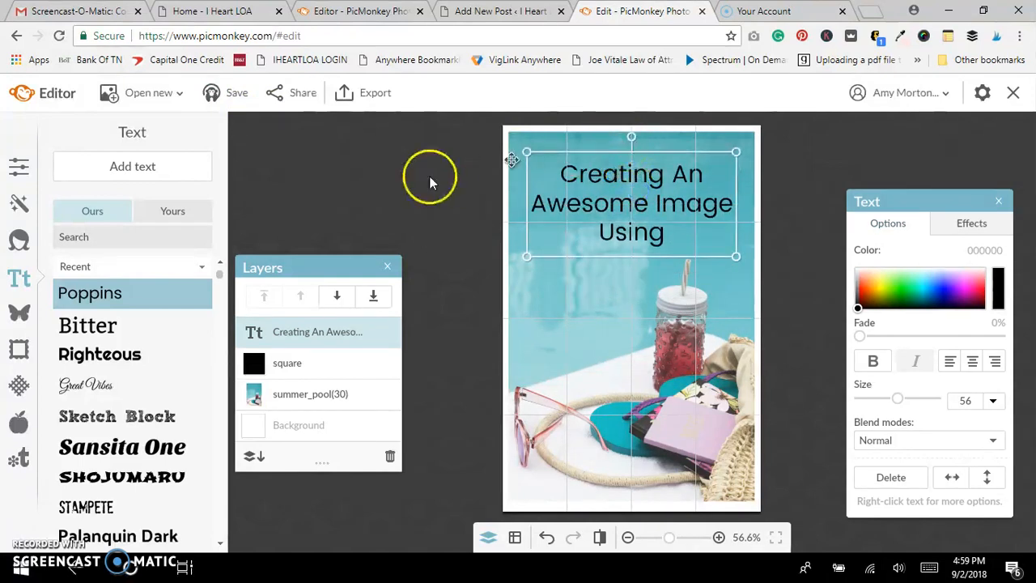
pyautogui.click(389, 157)
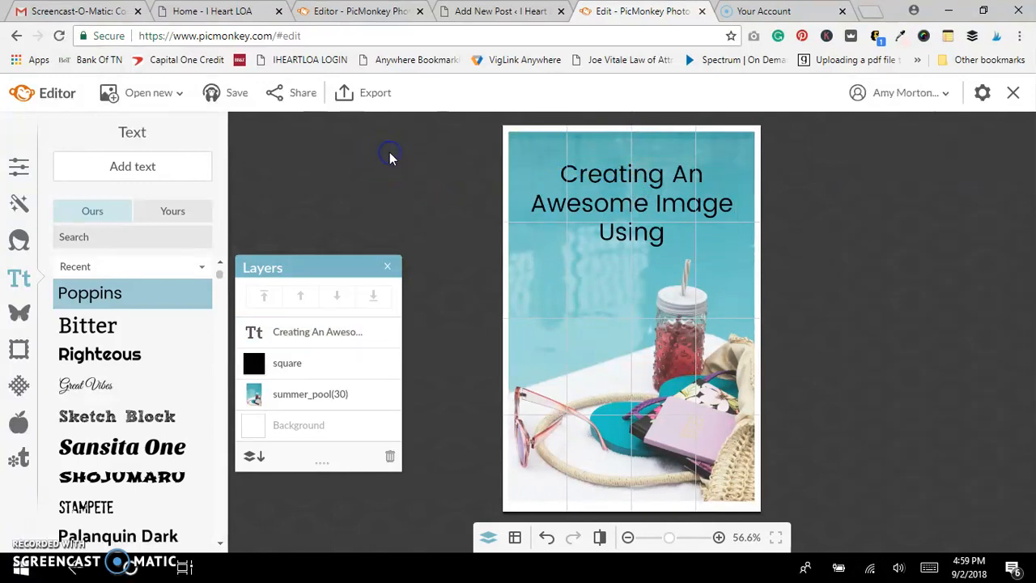
# - Add a second text box in the Righteous font reading "PicMonkey" and centre-align it
pyautogui.click(135, 361)
pyautogui.click(138, 167)
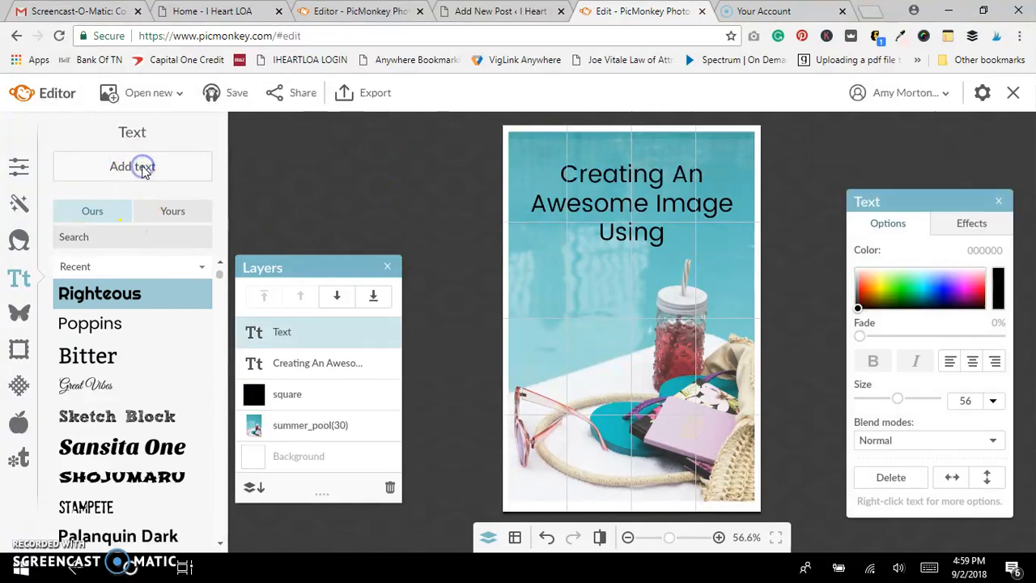
pyautogui.click(594, 325)
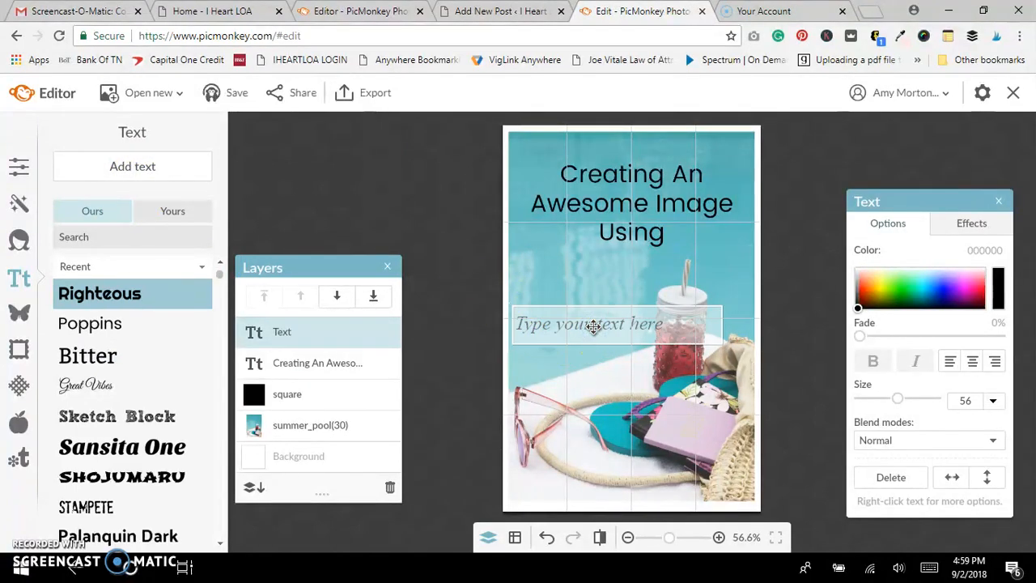
pyautogui.write('PicMonkey')
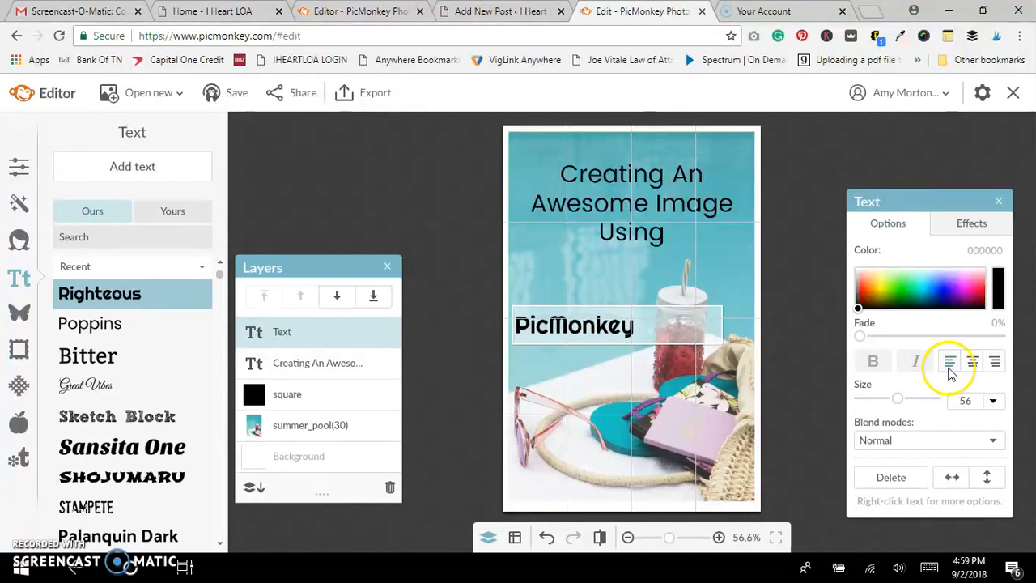
pyautogui.click(973, 362)
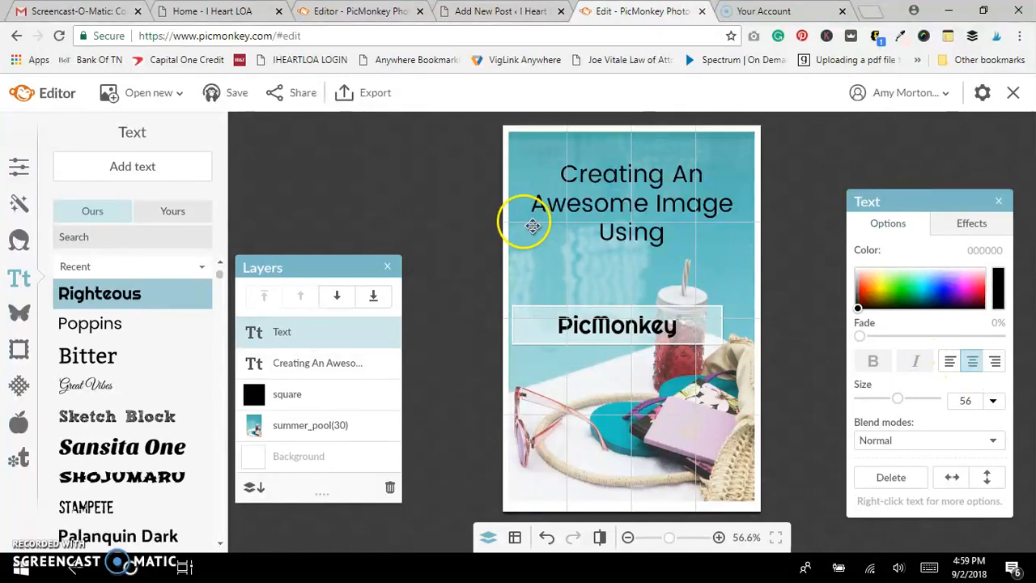
# - Move the "PicMonkey" text up so it sits centred just below the heading
pyautogui.click(397, 186)
pyautogui.click(622, 329)
pyautogui.moveTo(623, 327); pyautogui.dragTo(633, 285)
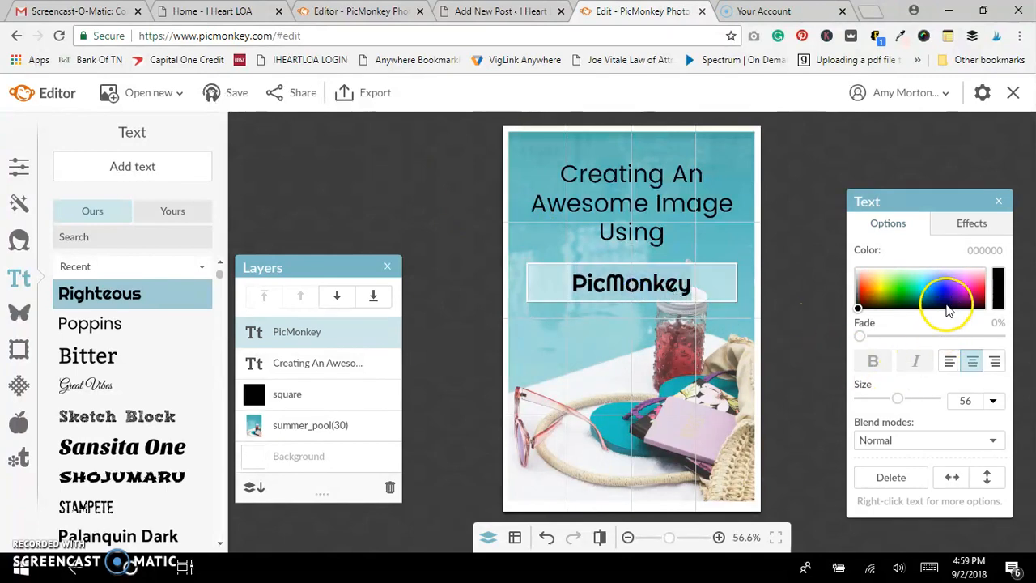
# - Try yellow (fff925) on the "PicMonkey" text and change it to near-black (171717)
pyautogui.click(950, 293)
pyautogui.click(881, 288)
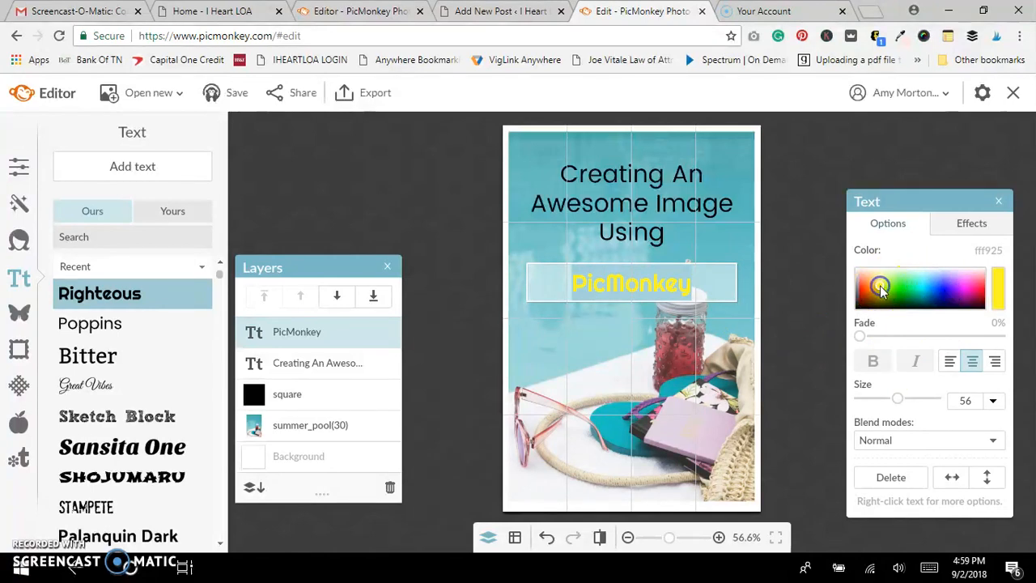
pyautogui.click(859, 305)
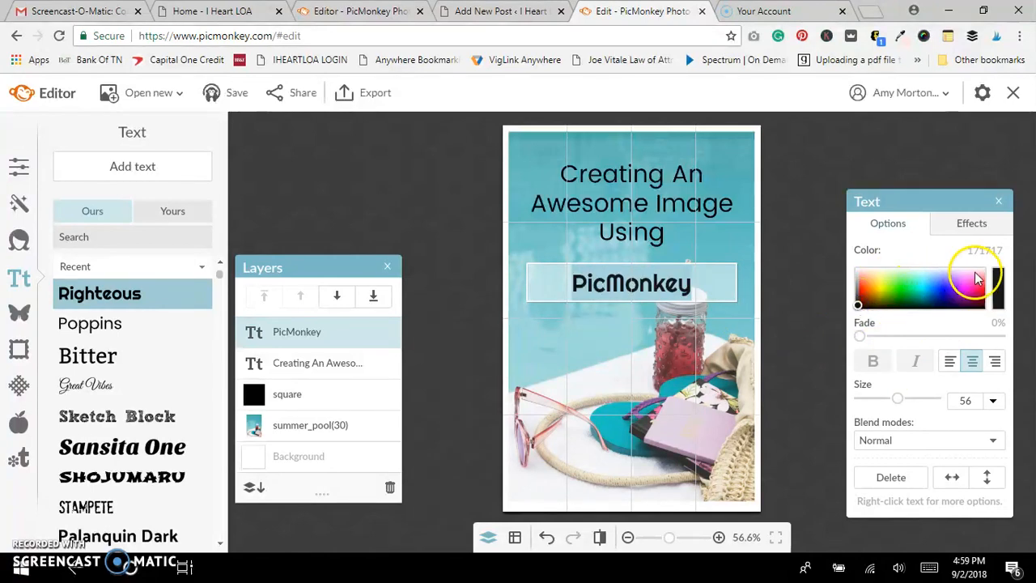
# - Try the pale pink colour code fde4e3 on the "PicMonkey" text and deselect it
pyautogui.click(955, 251)
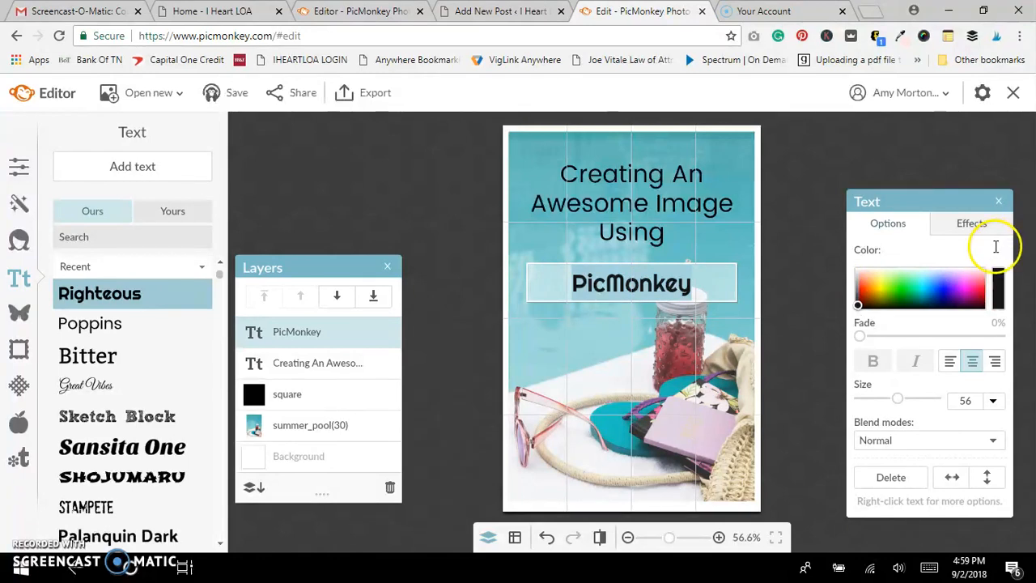
pyautogui.rightClick(993, 248)
pyautogui.click(890, 290)
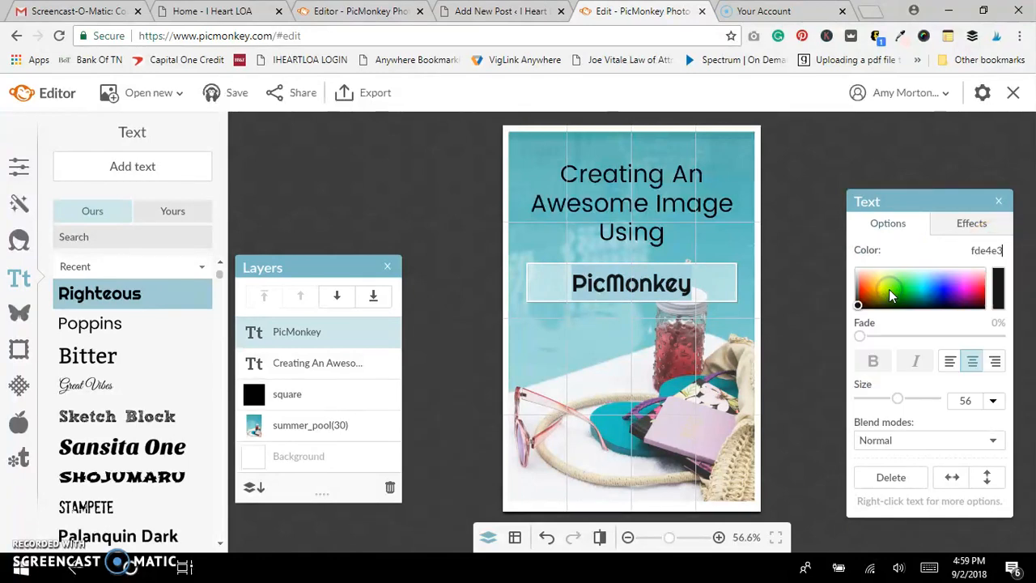
pyautogui.press('Return')
pyautogui.click(794, 184)
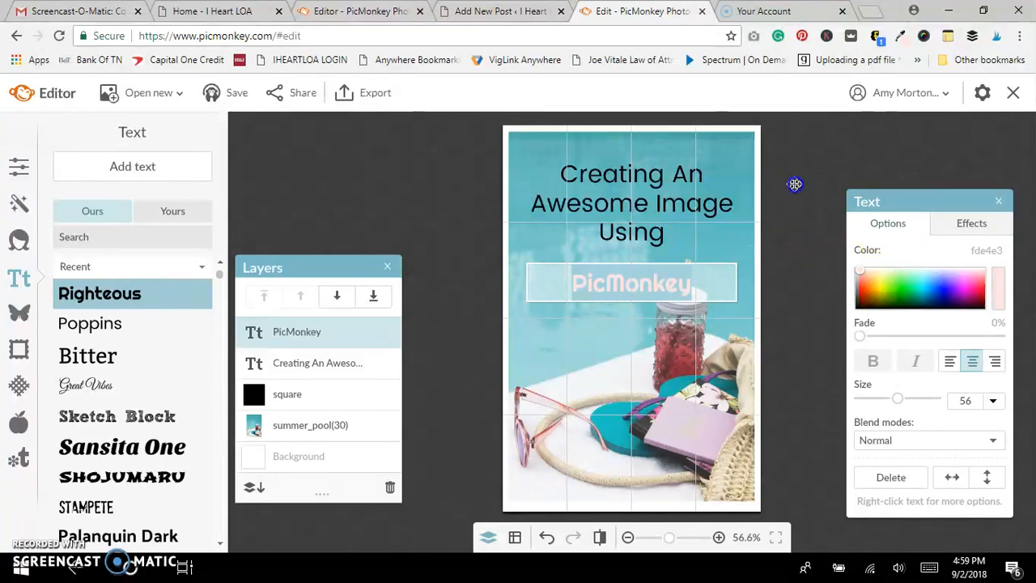
pyautogui.click(456, 229)
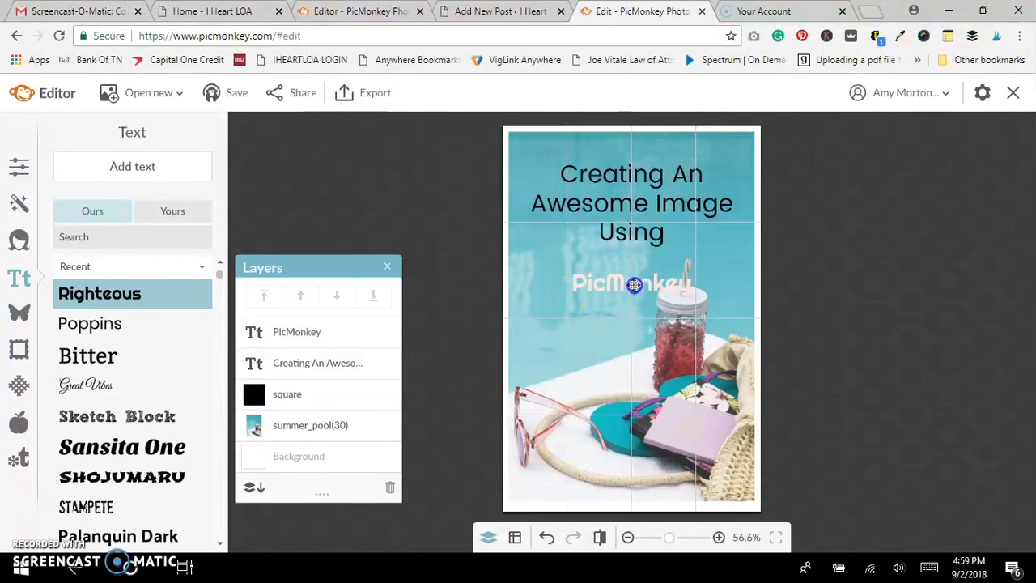
# - Reopen the "PicMonkey" text for editing and set its colour to near-black (121212)
pyautogui.click(633, 284)
pyautogui.doubleClick(633, 284)
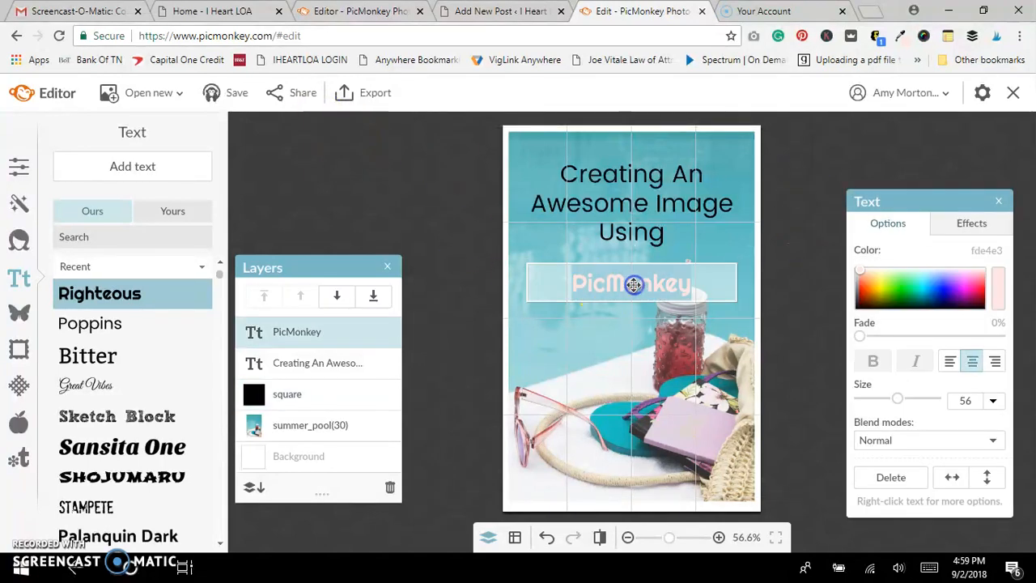
pyautogui.click(856, 307)
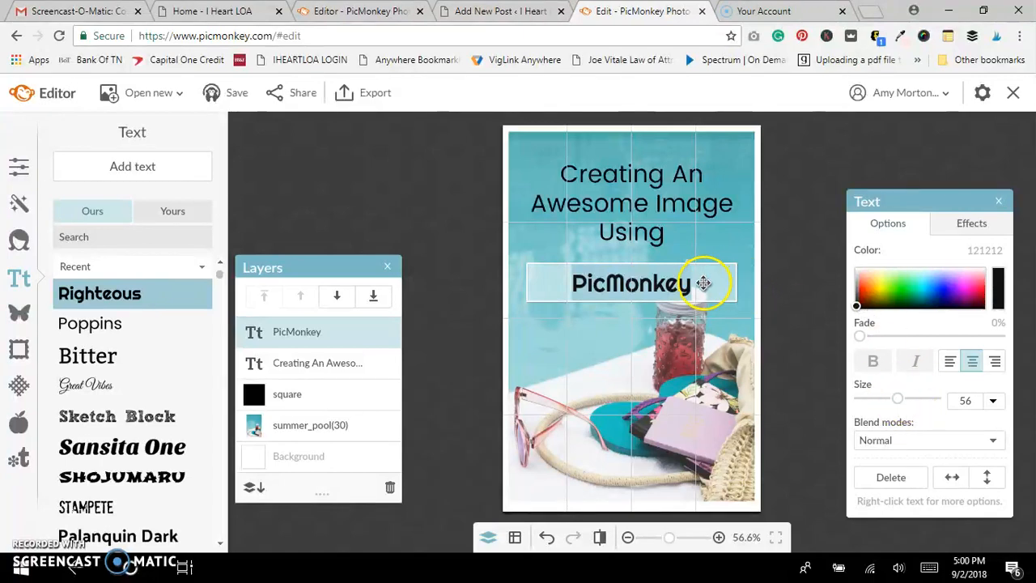
# - Try sizes 45 and 72 on the "PicMonkey" text, set it to 96 and deselect it
pyautogui.moveTo(897, 399)
pyautogui.mouseDown()
pyautogui.moveTo(918, 400)
pyautogui.moveTo(892, 399)
pyautogui.mouseUp()
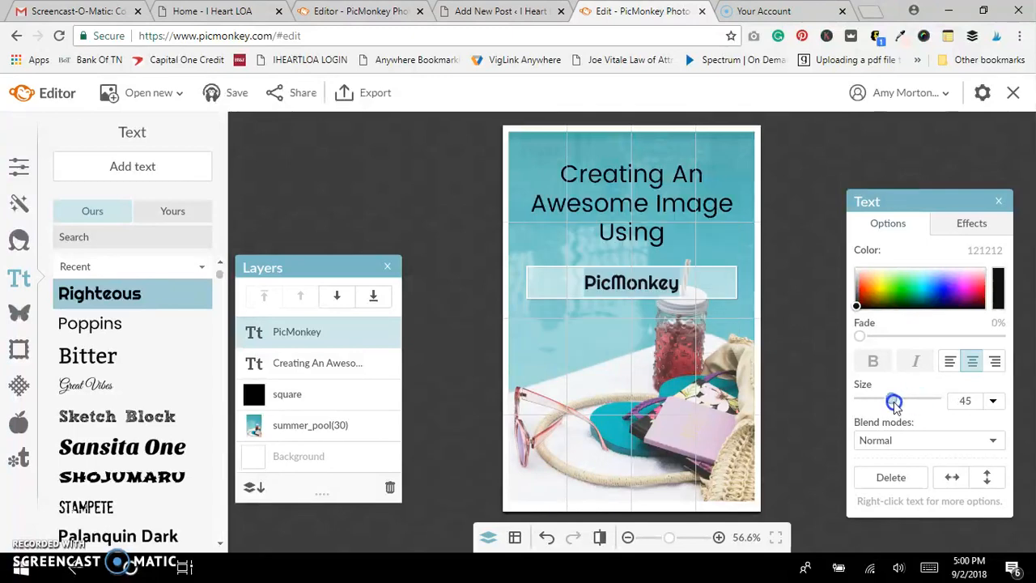
pyautogui.click(994, 399)
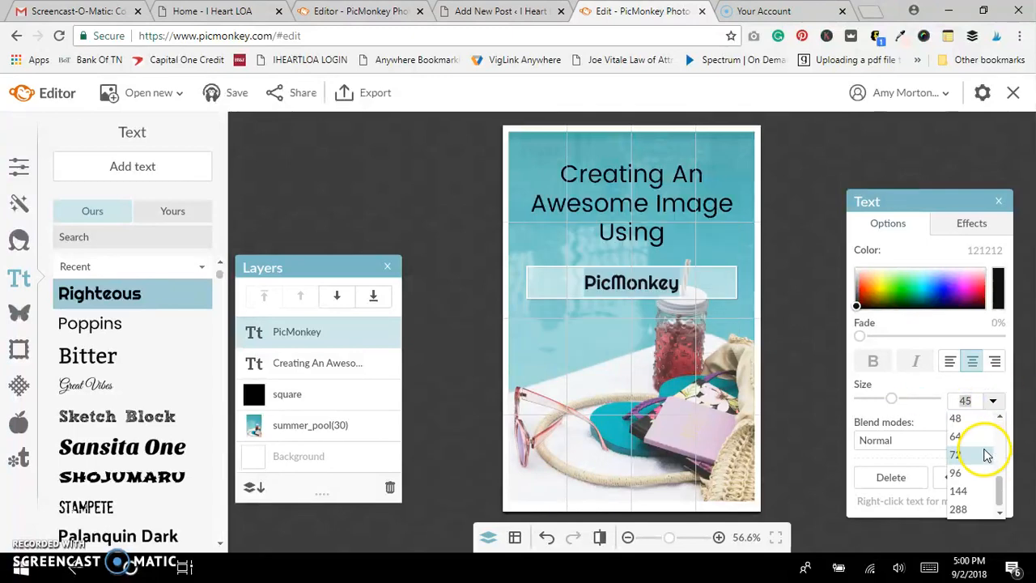
pyautogui.click(986, 455)
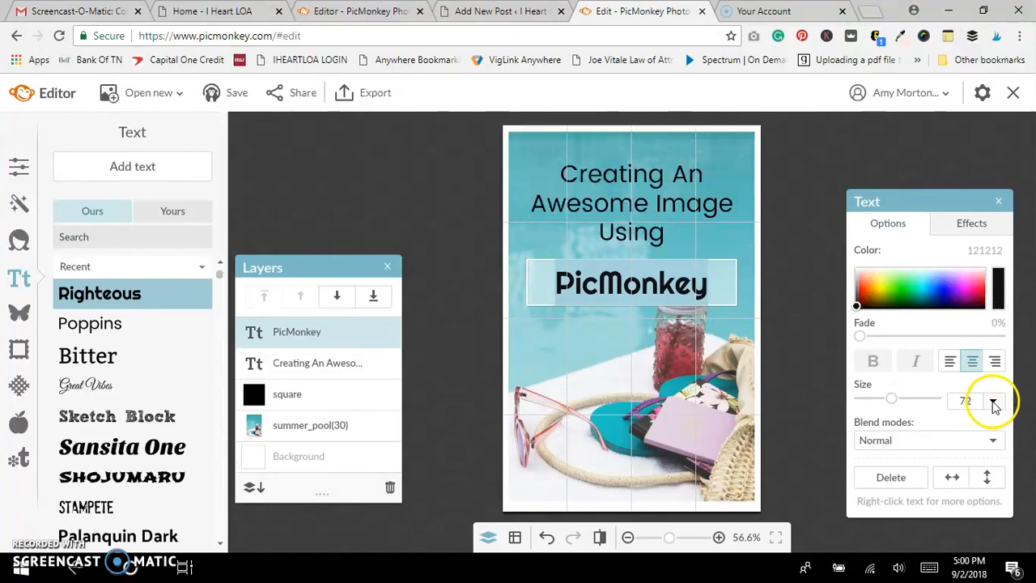
pyautogui.click(993, 399)
pyautogui.click(976, 473)
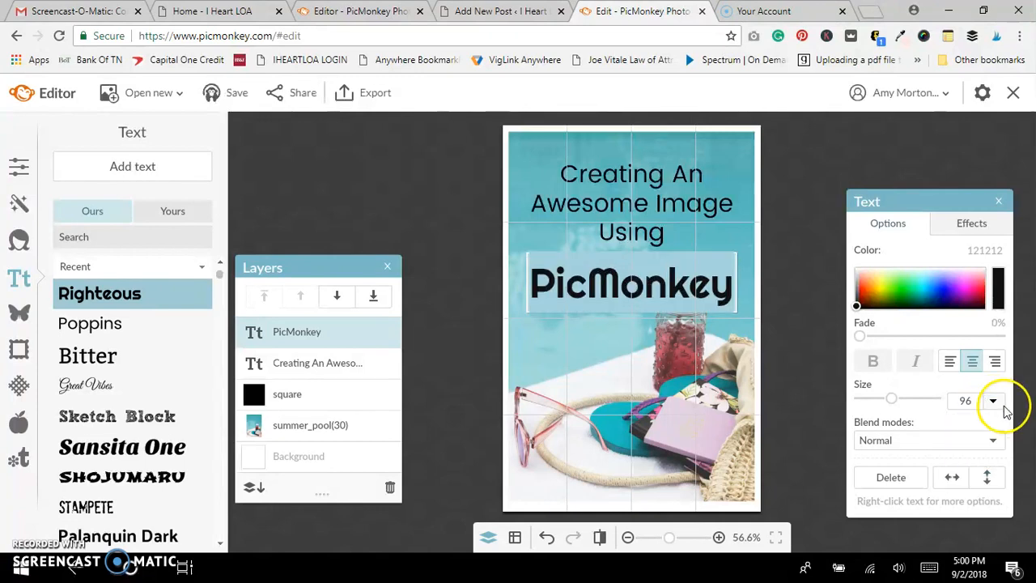
pyautogui.click(420, 187)
# - Scale the "PicMonkey" text up to size 113 so it spans the photo's width, and nudge it up slightly
pyautogui.click(593, 297)
pyautogui.click(609, 295)
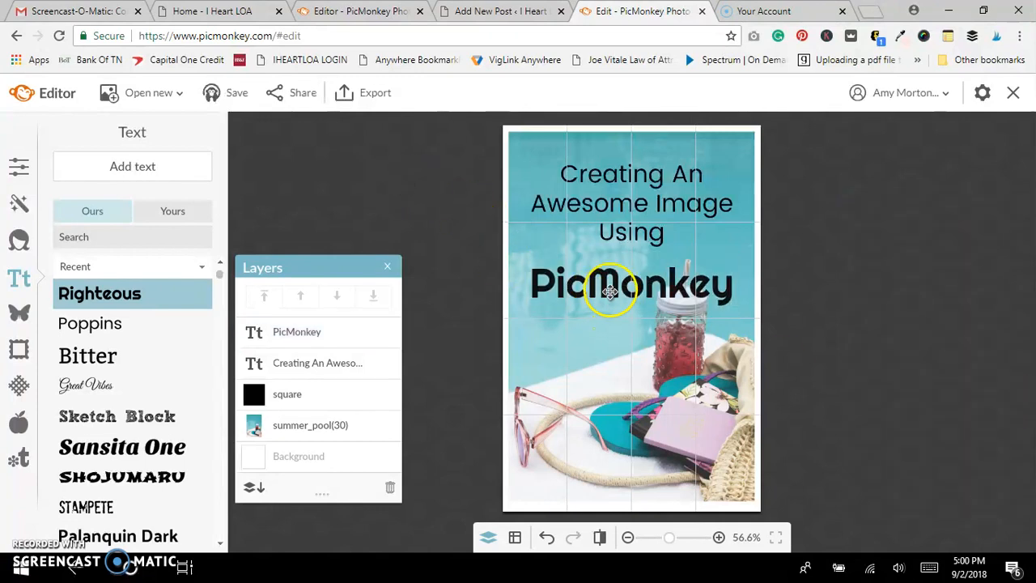
pyautogui.moveTo(618, 312); pyautogui.dragTo(619, 320)
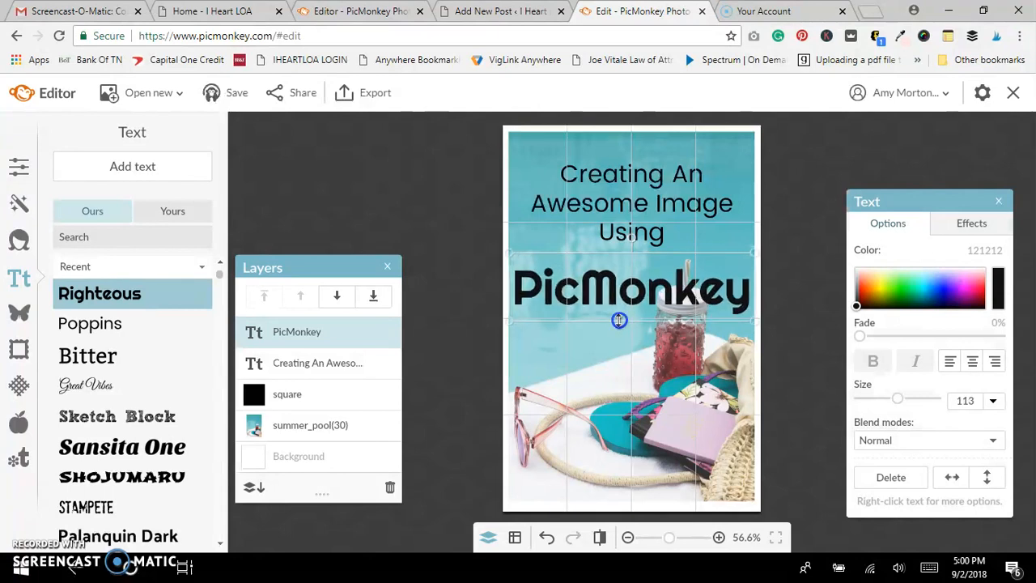
pyautogui.click(393, 167)
pyautogui.click(621, 301)
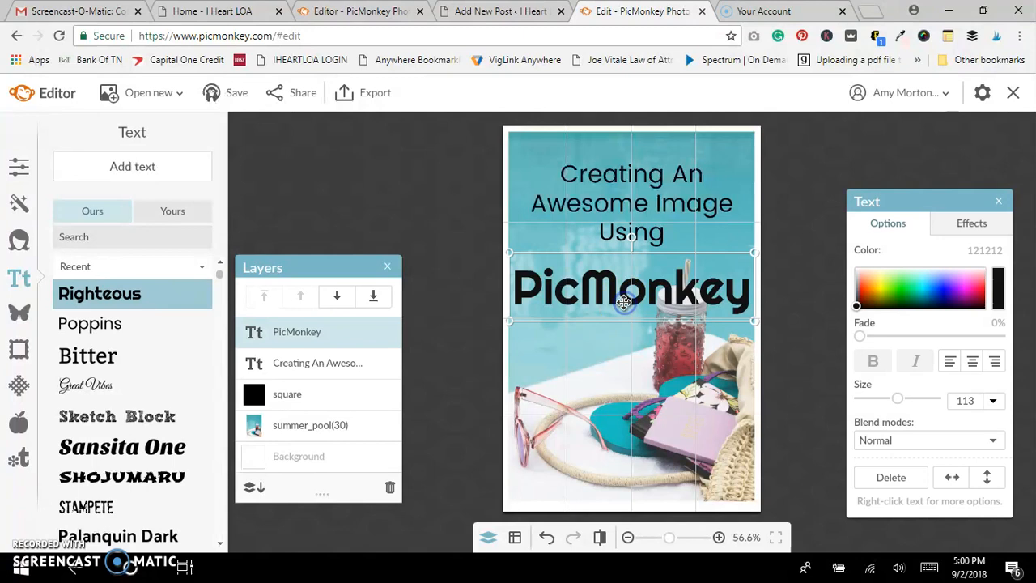
pyautogui.moveTo(624, 300)
pyautogui.mouseDown()
pyautogui.moveTo(626, 277)
pyautogui.moveTo(627, 289)
pyautogui.mouseUp()
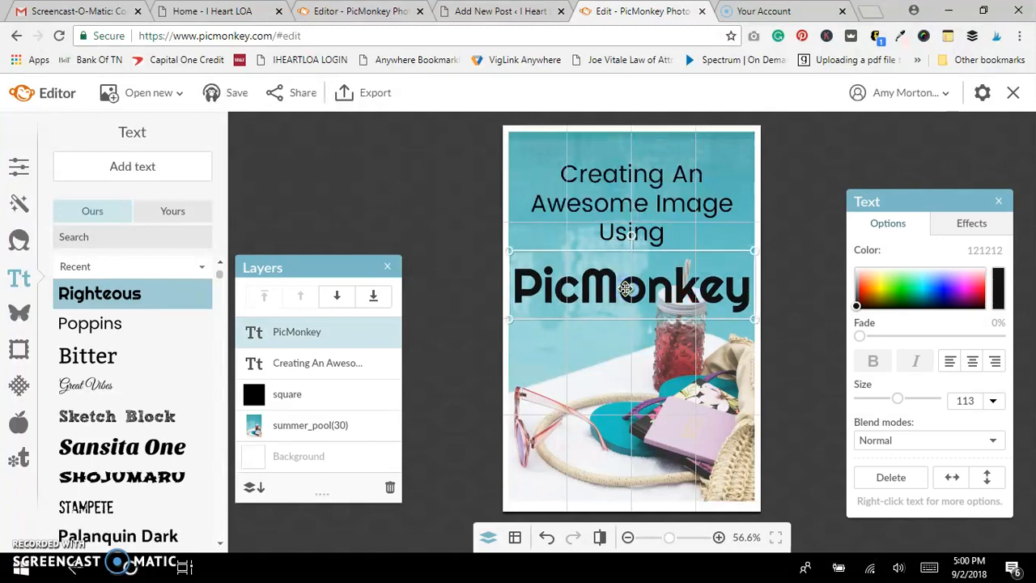
pyautogui.click(351, 157)
# - Enlarge the heading "Creating An Awesome Image Using" so it nearly fills the photo's width just above "PicMonkey"
pyautogui.click(597, 208)
pyautogui.moveTo(625, 255); pyautogui.dragTo(630, 270)
pyautogui.click(372, 176)
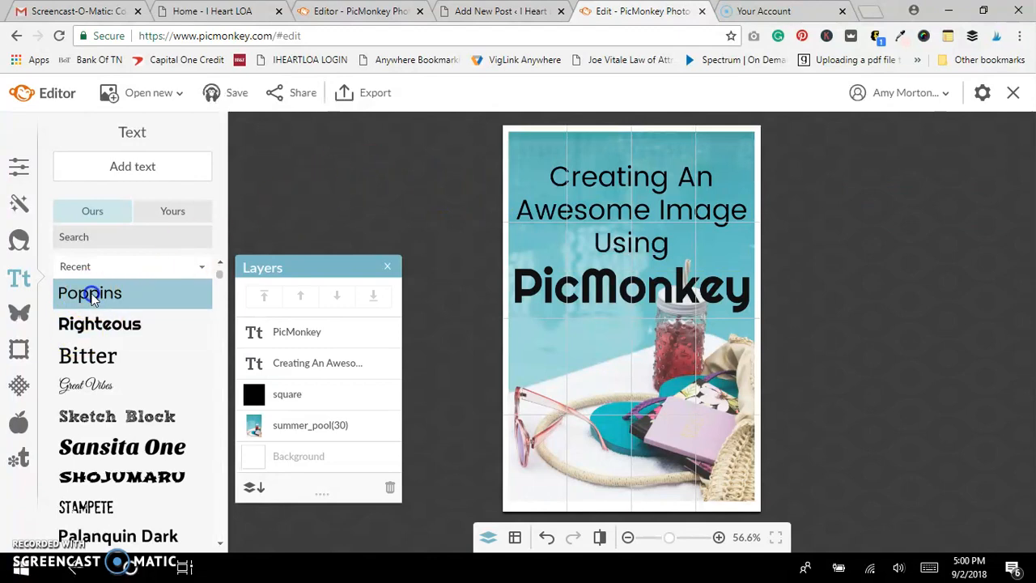
# - Add a text box in the Poppins font reading "iheartloa.com"
pyautogui.click(132, 167)
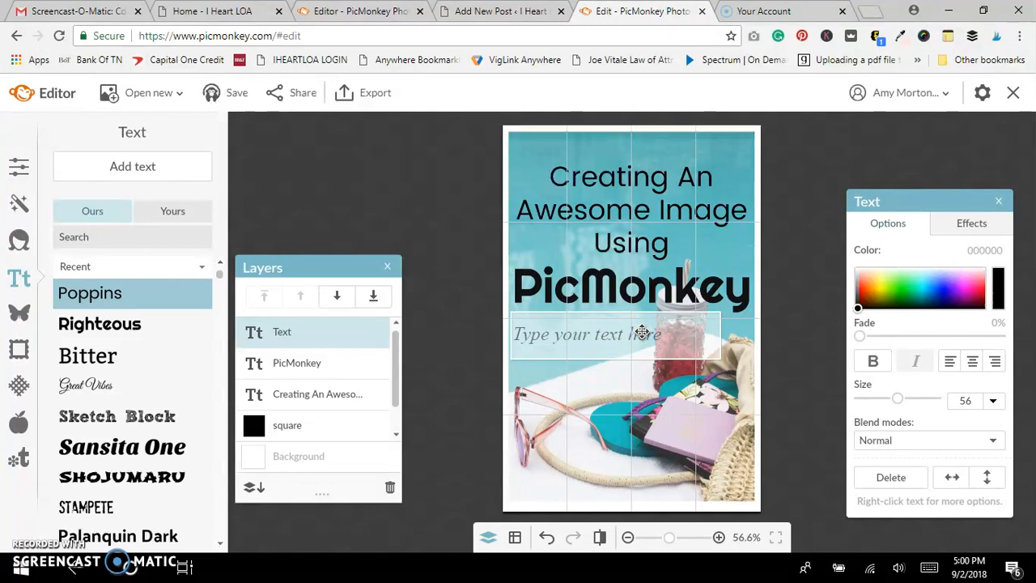
pyautogui.write('u')
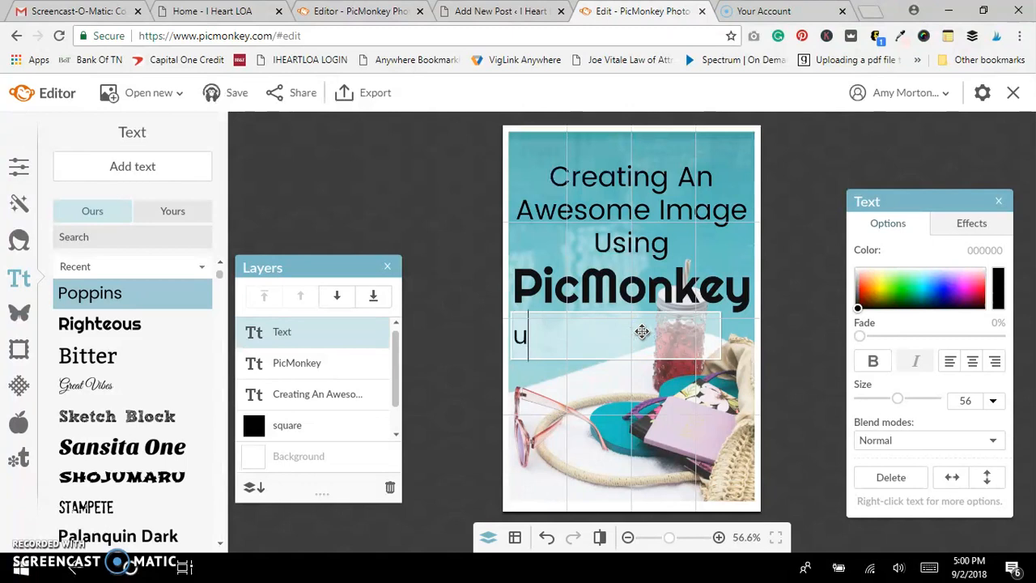
pyautogui.press('BackSpace')
pyautogui.write('iheartloa.com')
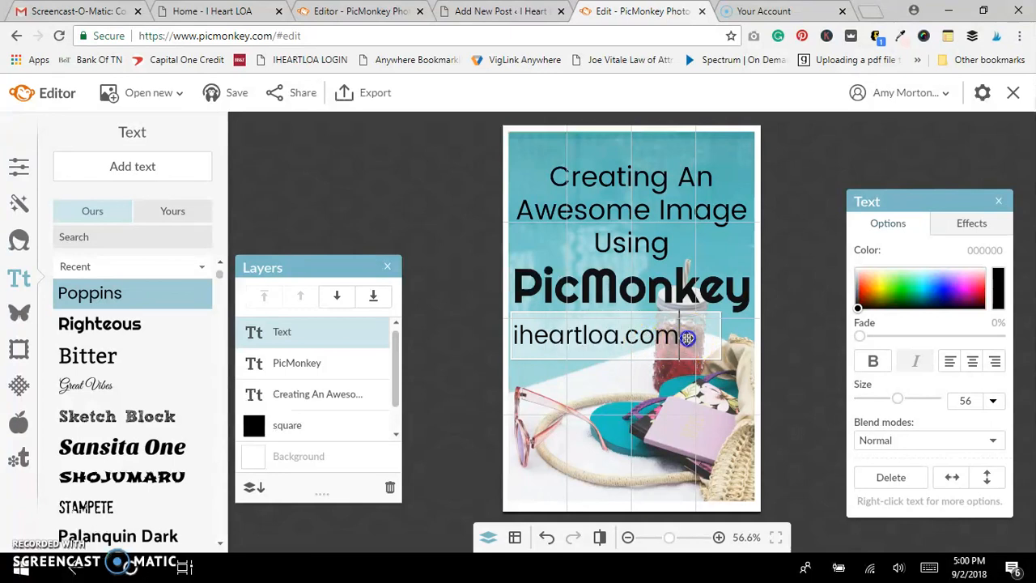
# - Centre-align the "iheartloa.com" text, reduce its size below 56 and deselect it
pyautogui.moveTo(685, 340); pyautogui.dragTo(491, 325)
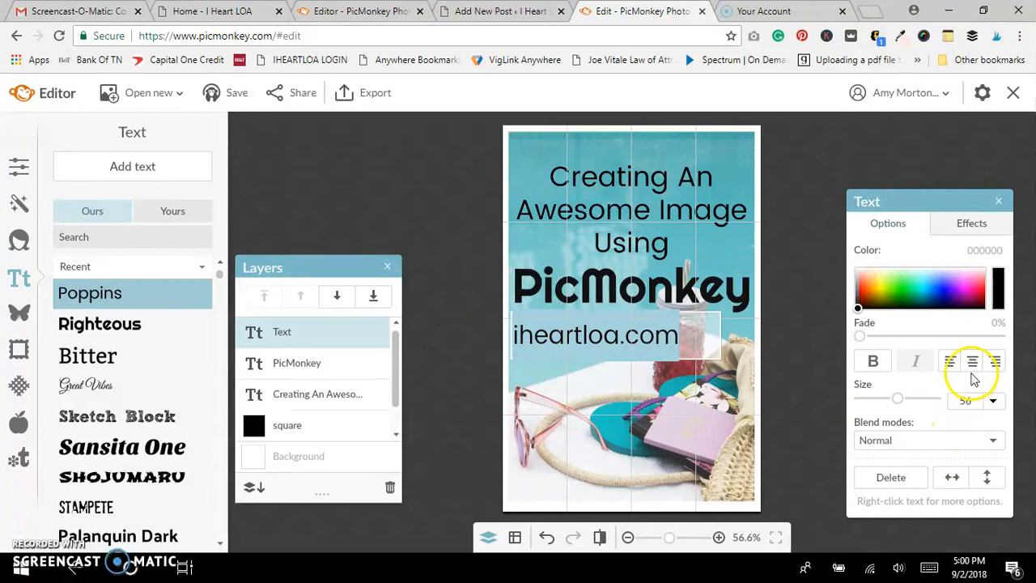
pyautogui.click(972, 361)
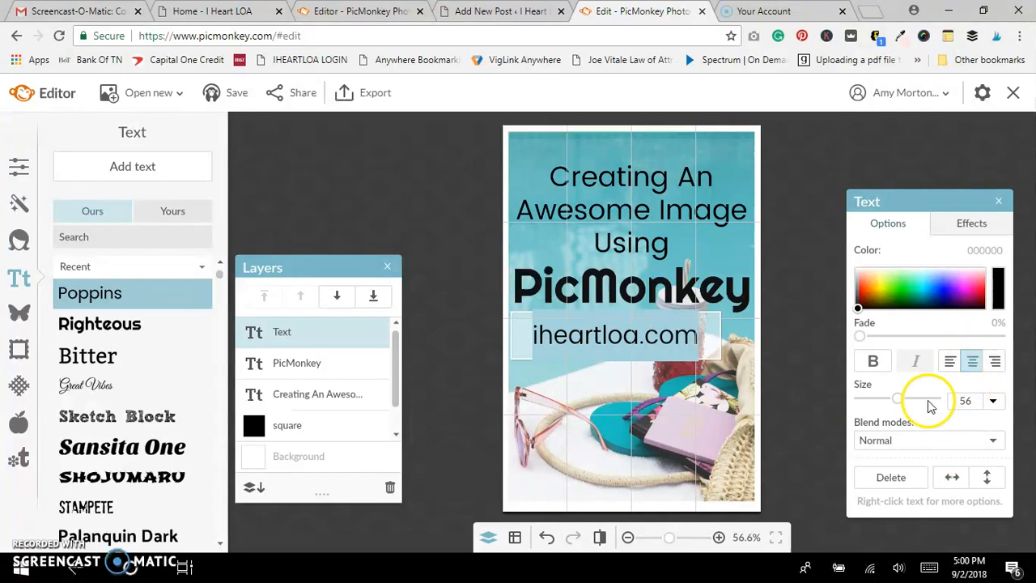
pyautogui.click(898, 399)
pyautogui.moveTo(897, 399); pyautogui.dragTo(888, 398)
pyautogui.click(398, 190)
# - Move the "iheartloa.com" text to the horizontal centre of the photo's lower edge and leave everything deselected
pyautogui.click(608, 348)
pyautogui.moveTo(615, 346); pyautogui.dragTo(628, 483)
pyautogui.click(463, 409)
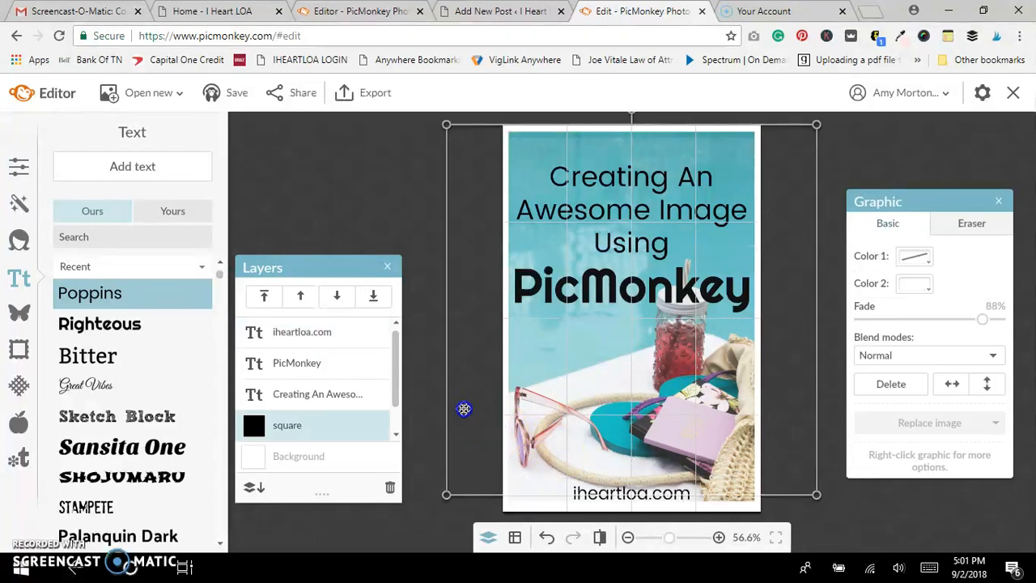
pyautogui.click(384, 211)
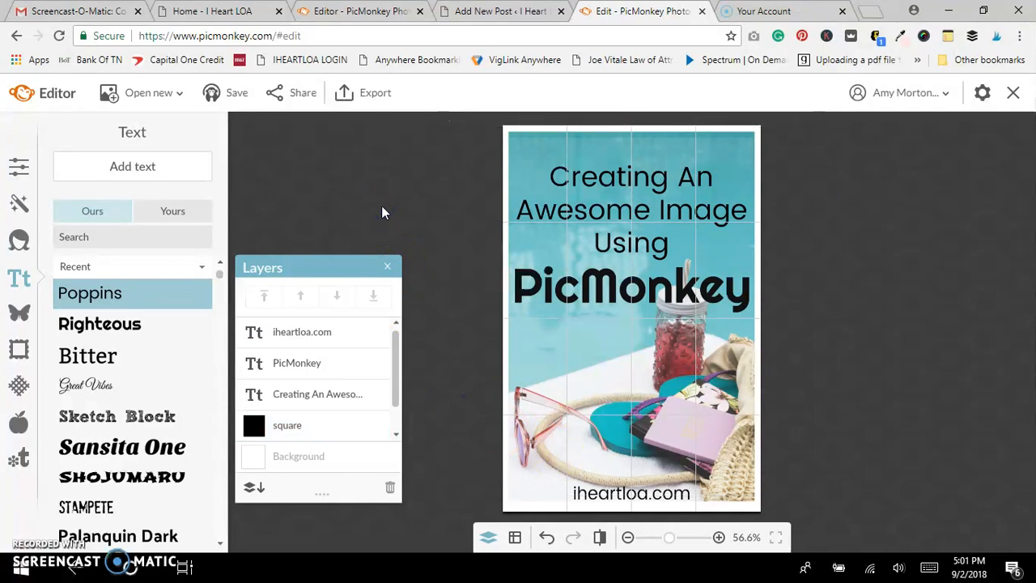
# - Try the pale pink colour code fde4e3 as the canvas colour
pyautogui.click(19, 168)
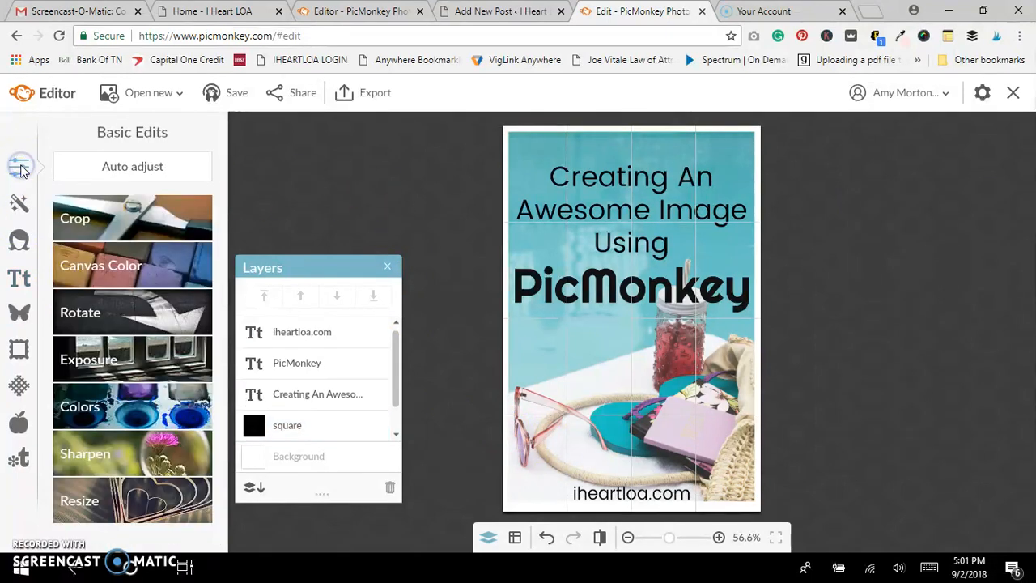
pyautogui.click(81, 268)
pyautogui.click(177, 289)
pyautogui.click(150, 294)
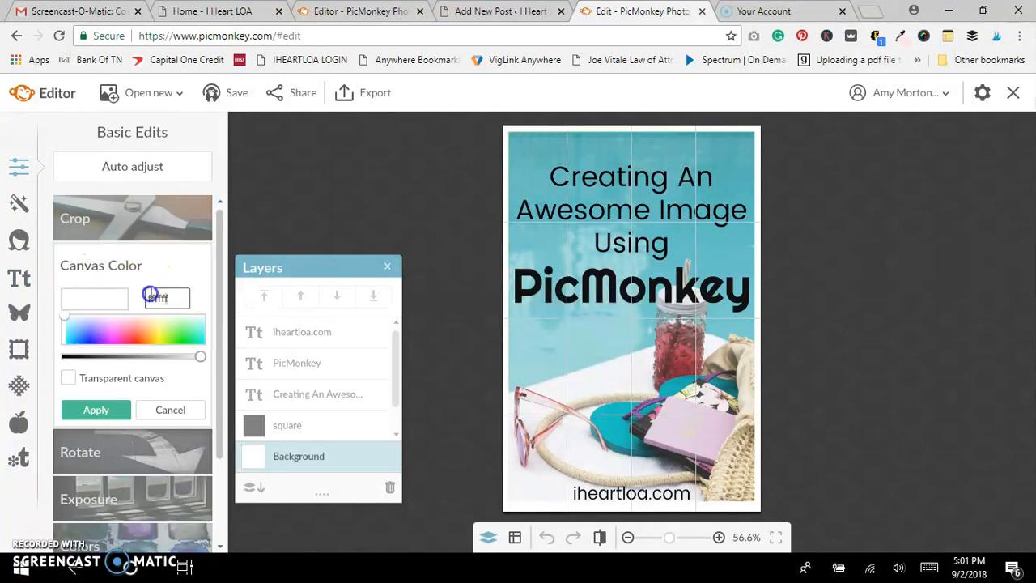
pyautogui.rightClick(155, 297)
pyautogui.click(188, 343)
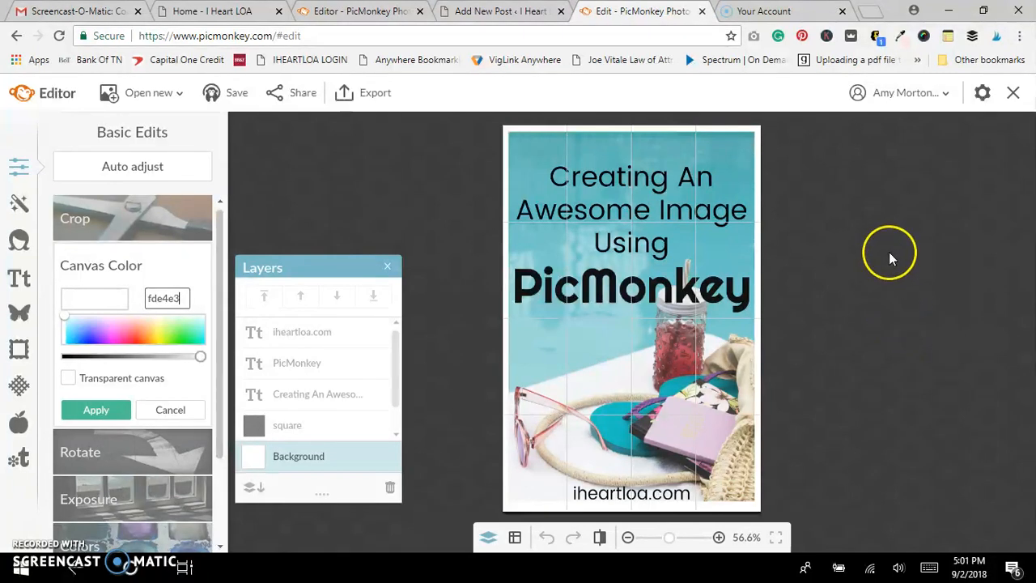
# - Sample the colour of the lilac book in the photo with the browser's eye dropper and copy its code, e3cfd1
pyautogui.click(901, 38)
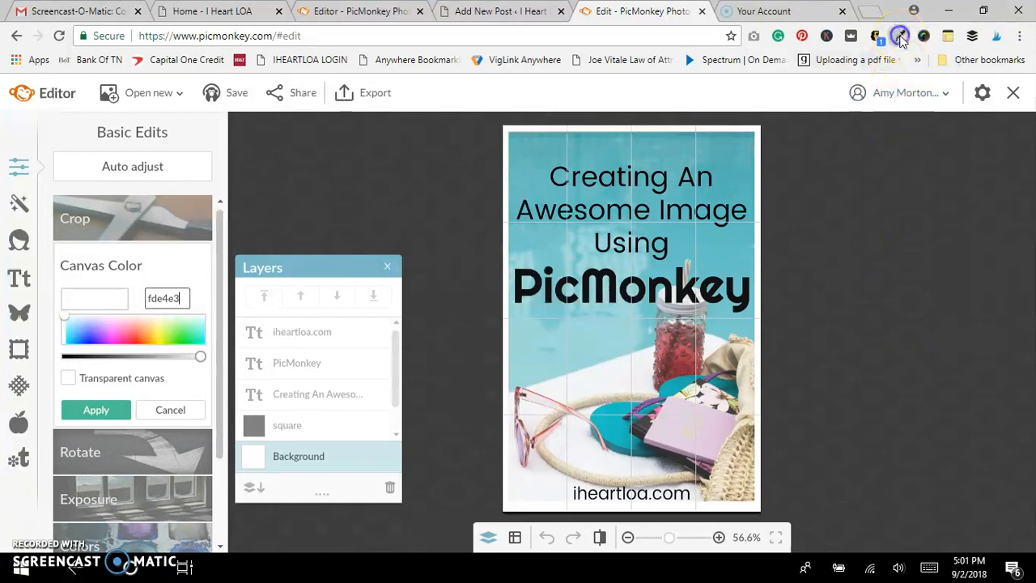
pyautogui.click(646, 100)
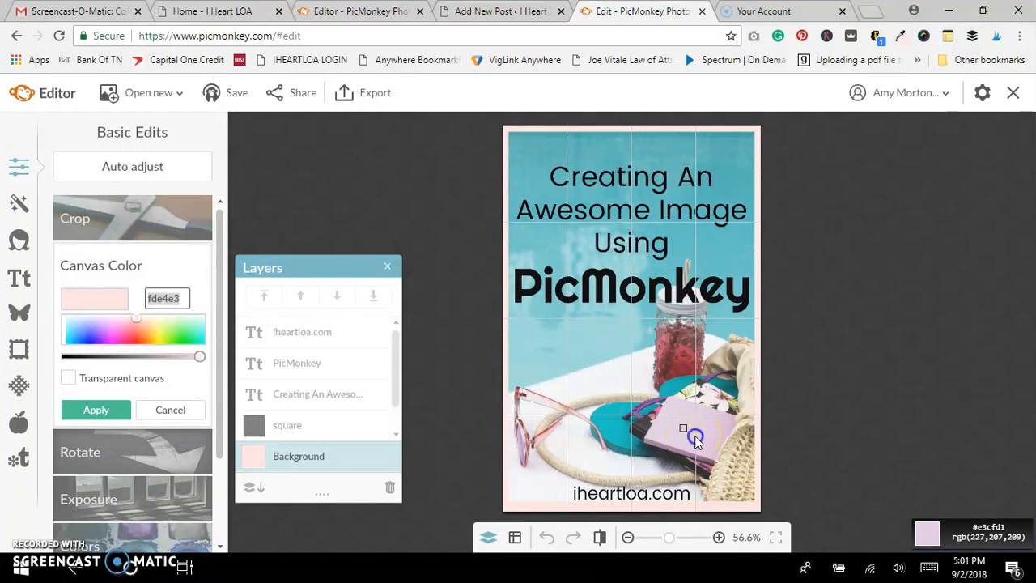
pyautogui.click(695, 436)
pyautogui.click(901, 35)
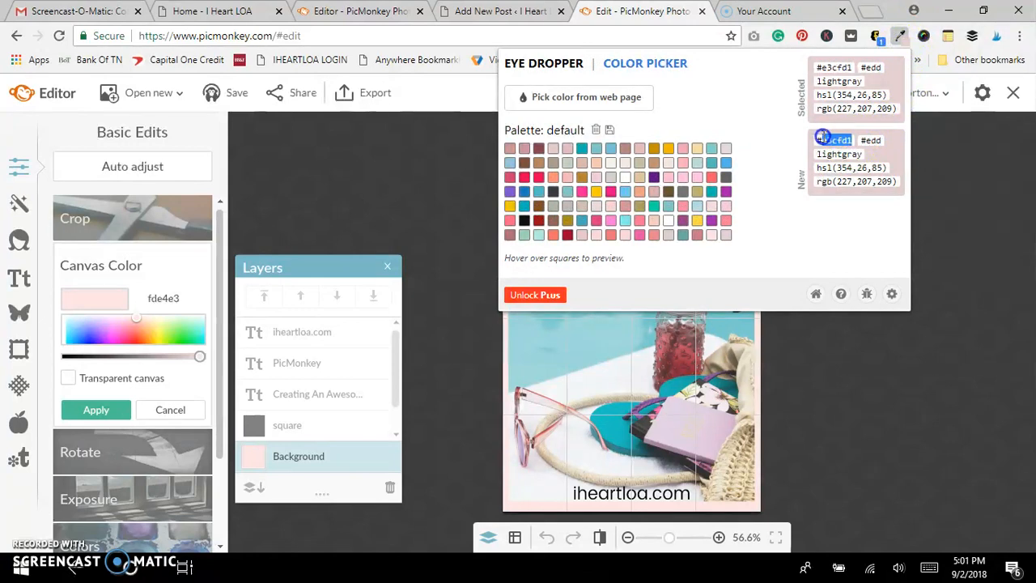
pyautogui.rightClick(822, 137)
pyautogui.click(830, 143)
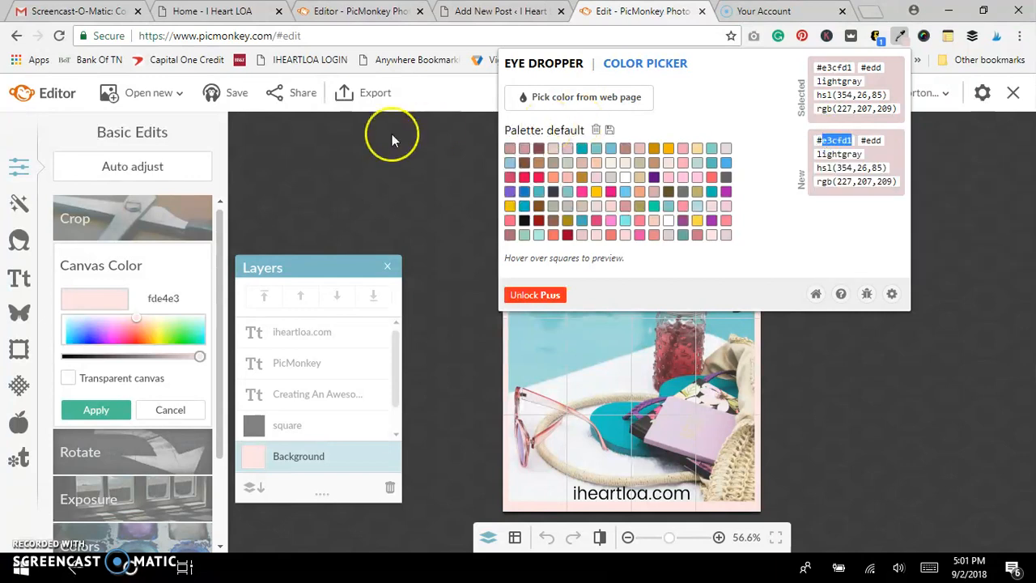
# - Replace the canvas colour code with e3cfd1 and apply it
pyautogui.click(179, 301)
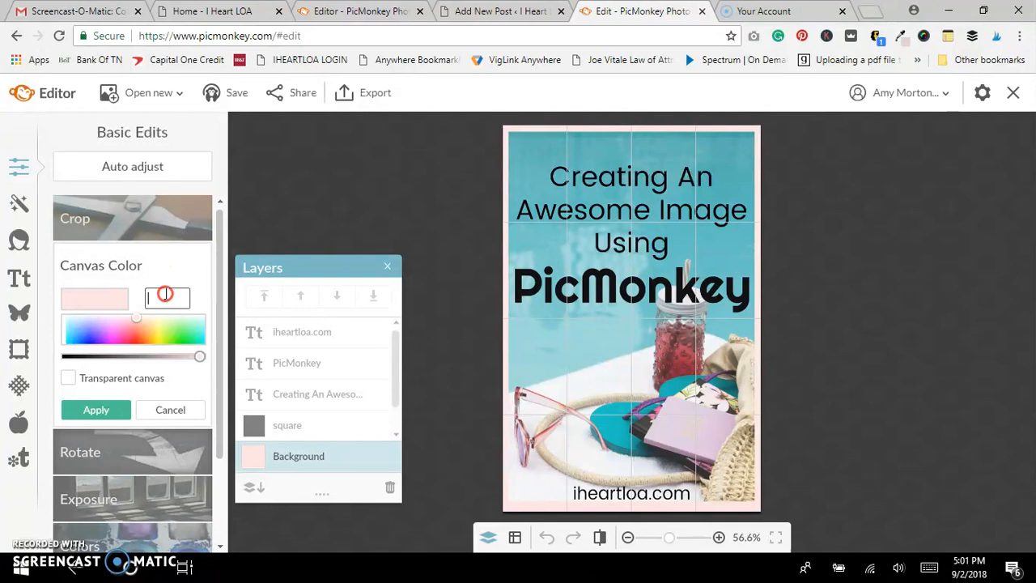
pyautogui.rightClick(162, 295)
pyautogui.click(185, 339)
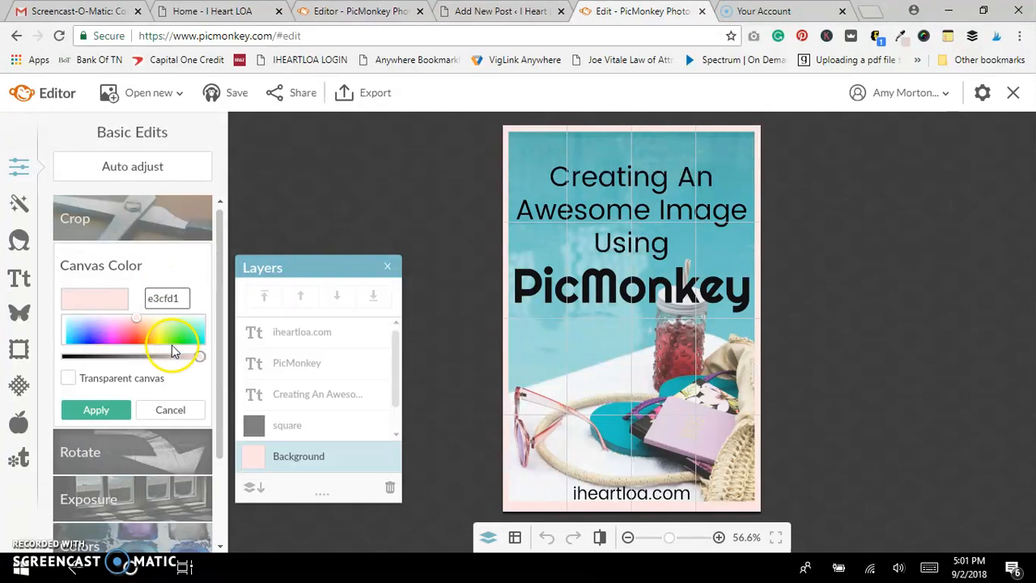
pyautogui.click(95, 410)
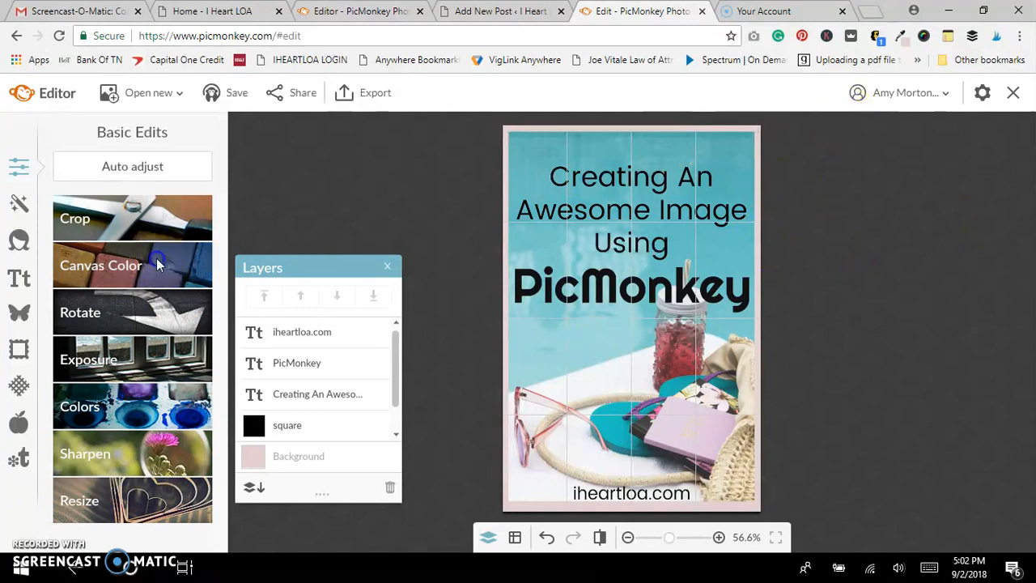
# - Reopen the canvas colour settings and copy the pale pink code fde4e3 from the eye dropper's palette
pyautogui.click(100, 265)
pyautogui.click(903, 39)
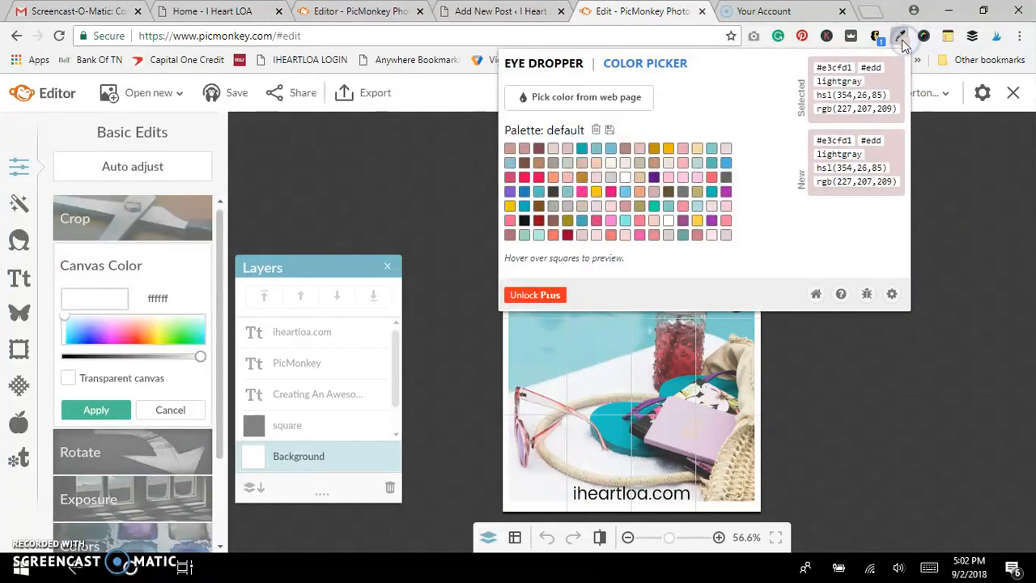
pyautogui.click(708, 236)
pyautogui.click(846, 71)
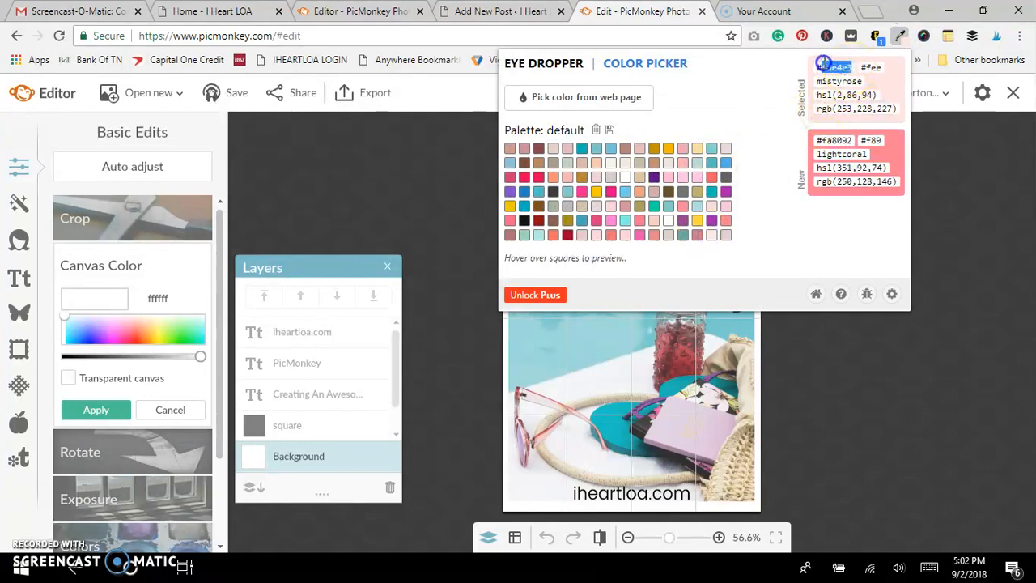
pyautogui.rightClick(824, 65)
pyautogui.click(846, 71)
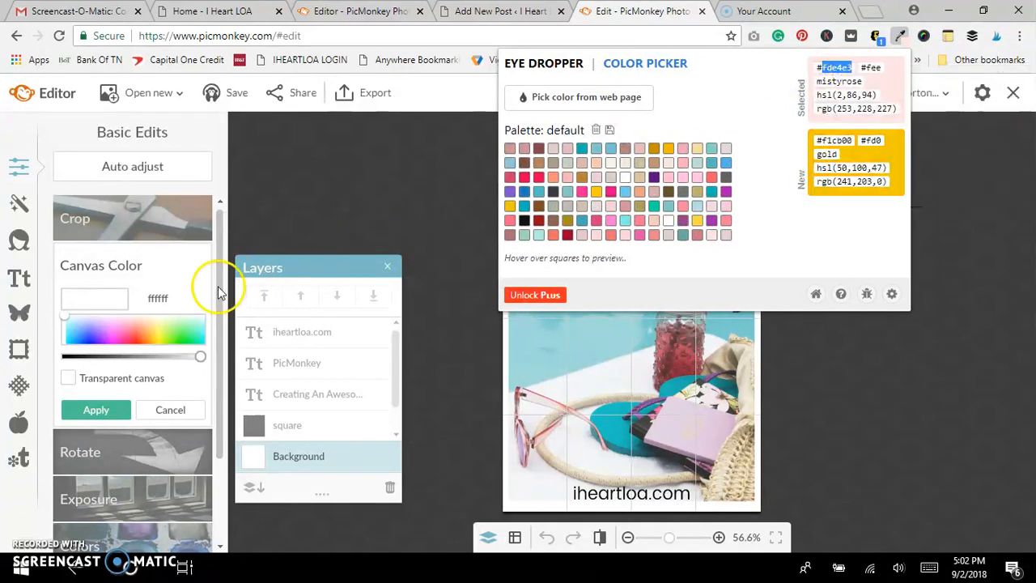
# - Set the canvas colour to fde4e3 and apply it as the border around the photo
pyautogui.click(162, 299)
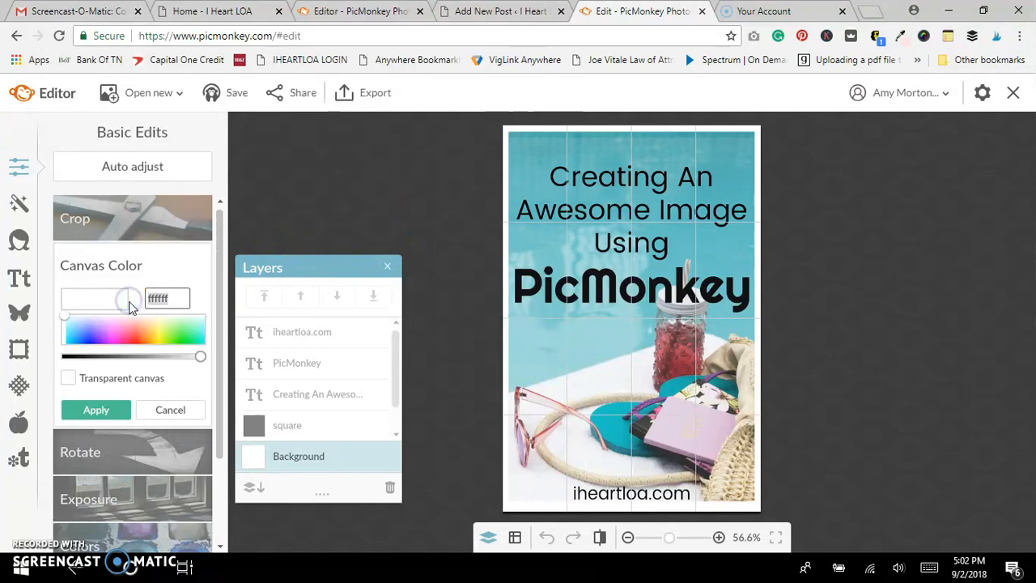
pyautogui.rightClick(164, 298)
pyautogui.click(185, 341)
pyautogui.click(104, 405)
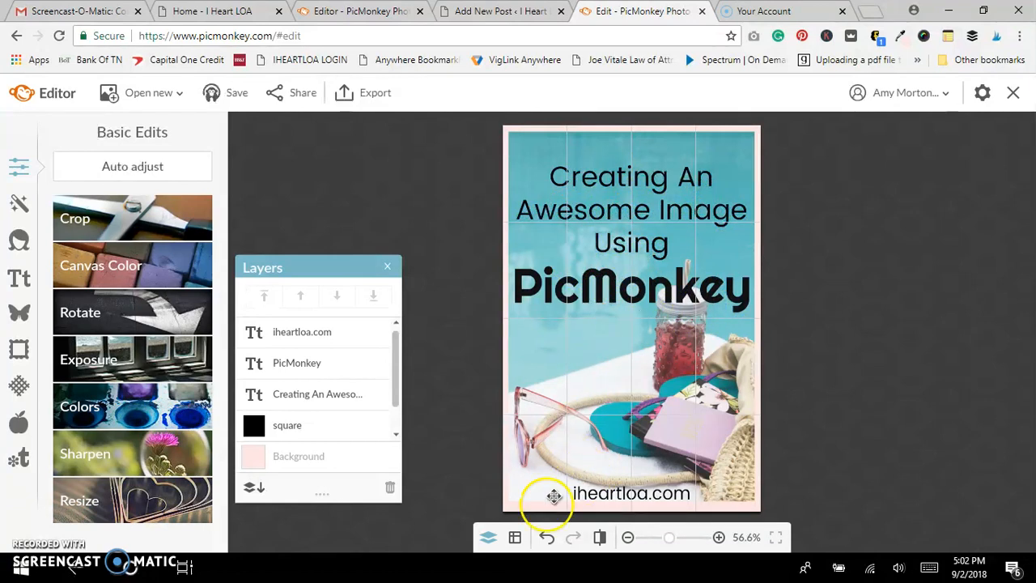
# - Turn the alignment grid off to preview the graphic without lines, and switch it back on
pyautogui.click(515, 538)
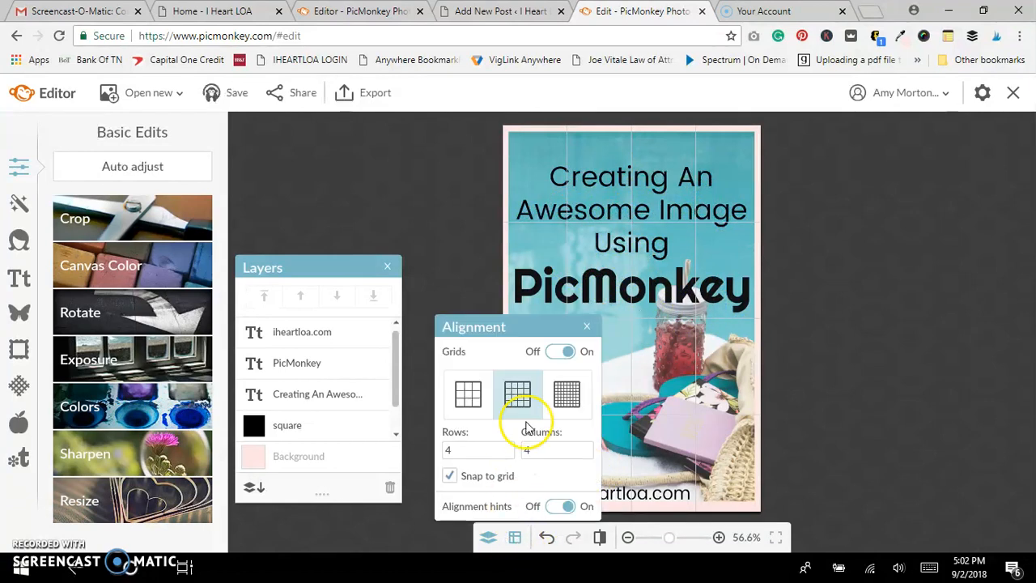
pyautogui.click(558, 352)
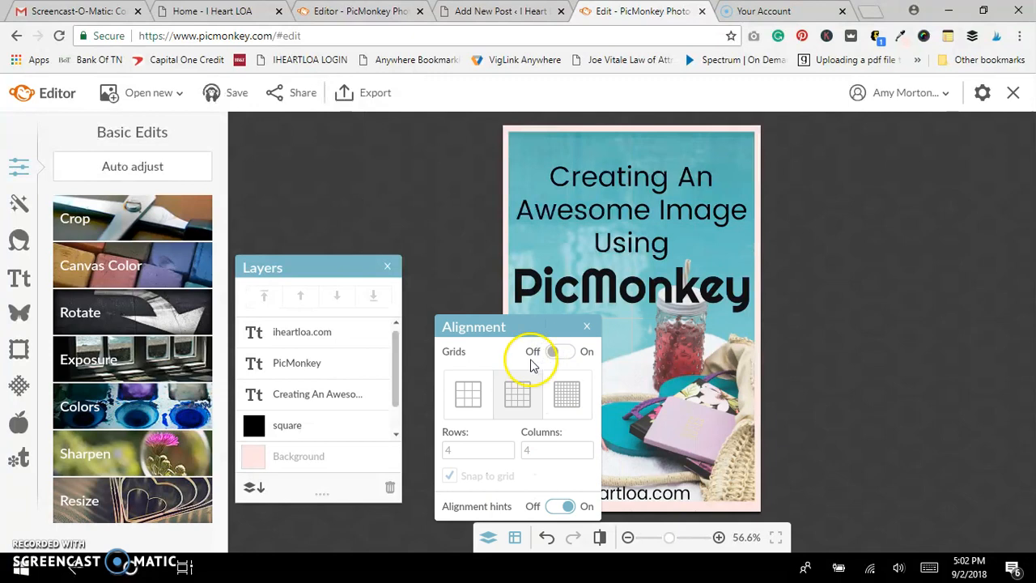
pyautogui.click(587, 326)
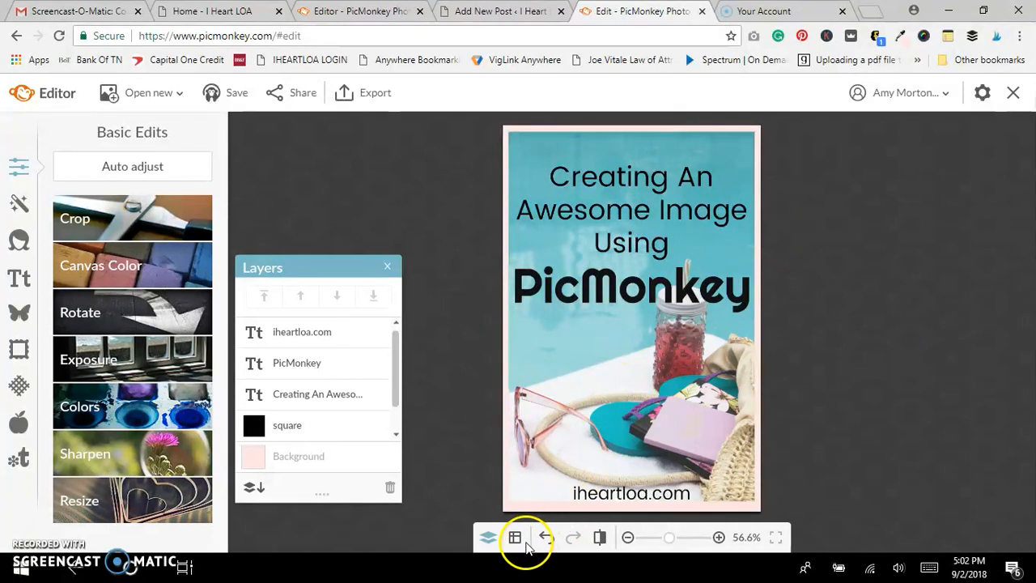
pyautogui.click(515, 537)
pyautogui.click(566, 356)
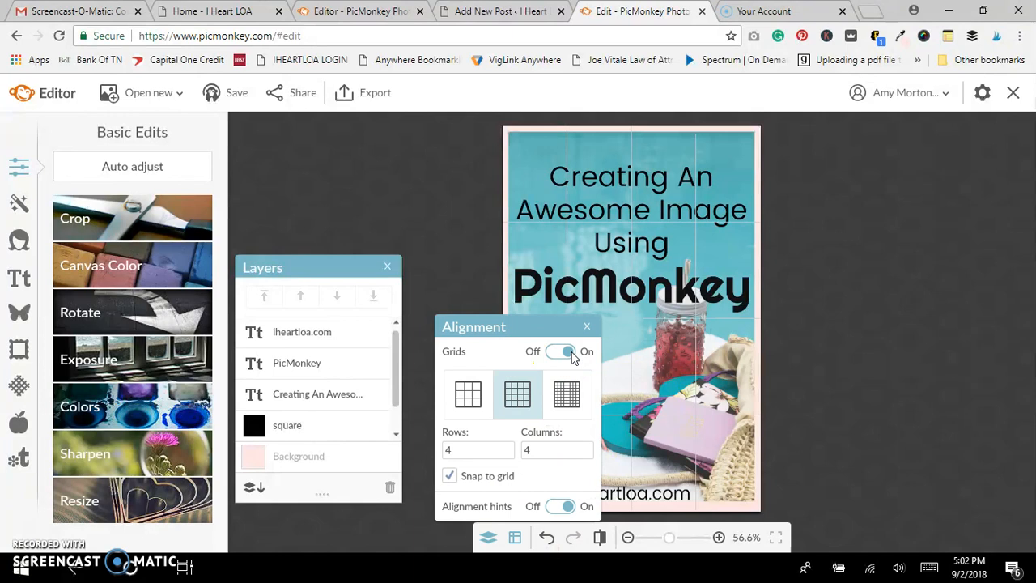
# - Preview the 3x3 alignment grid, return to the 4x4 grid and close the alignment settings
pyautogui.click(474, 390)
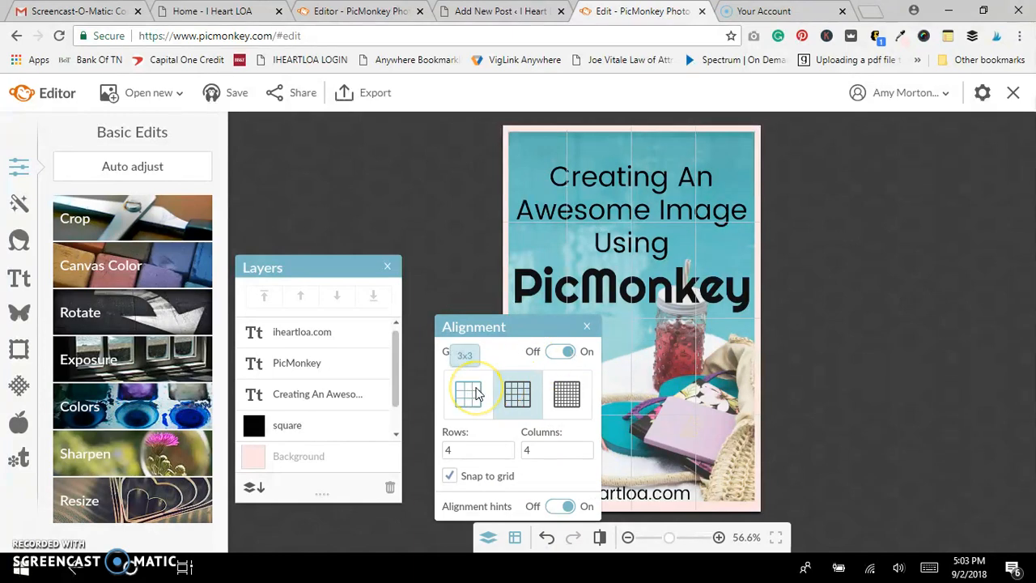
pyautogui.click(476, 391)
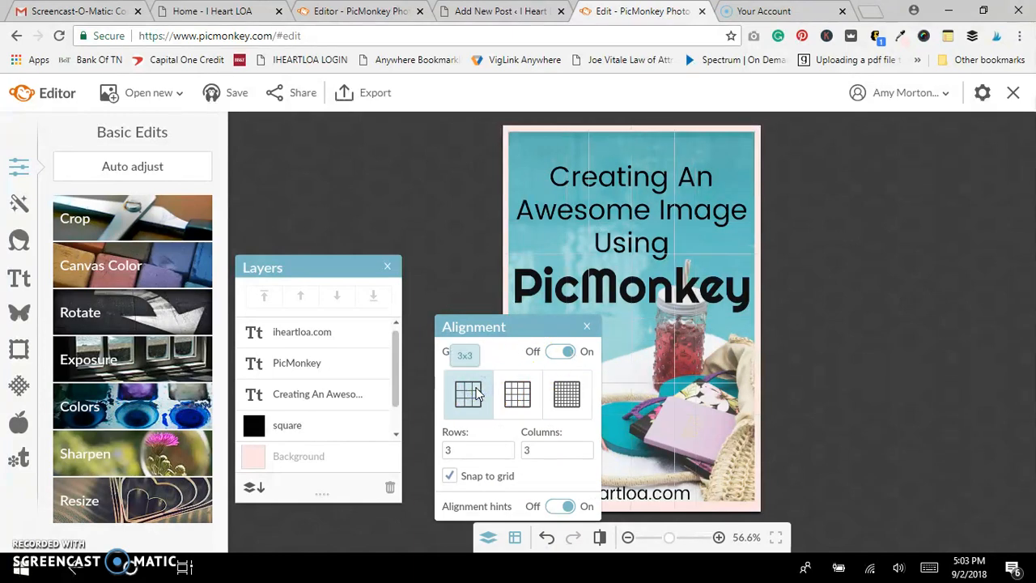
pyautogui.click(525, 397)
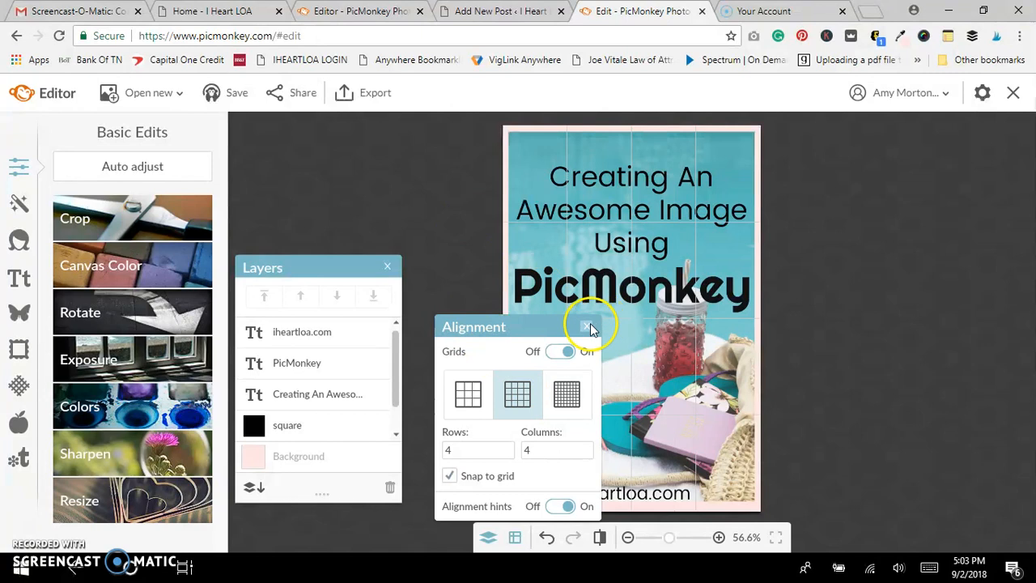
pyautogui.click(589, 327)
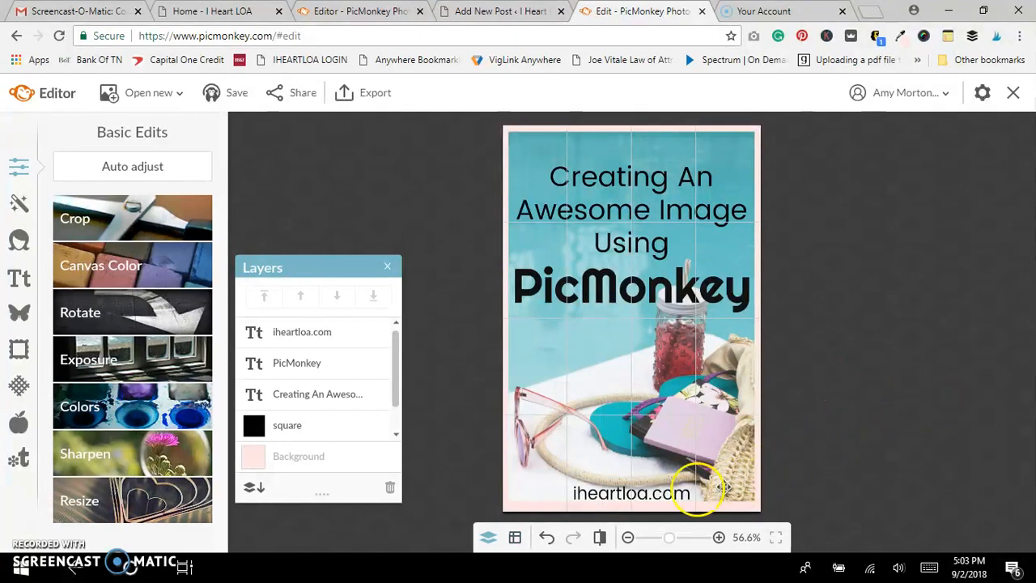
pyautogui.click(663, 493)
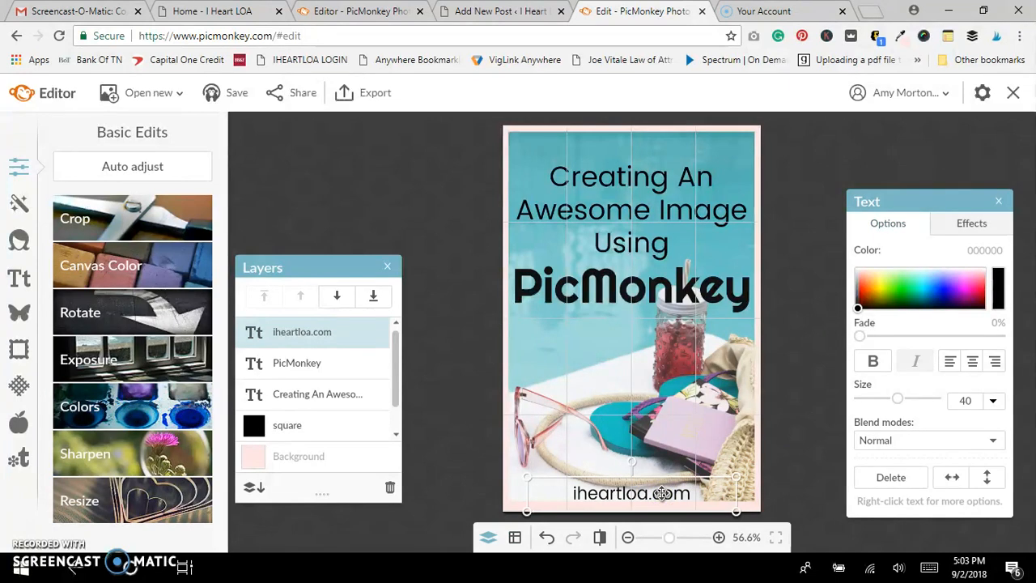
pyautogui.click(810, 377)
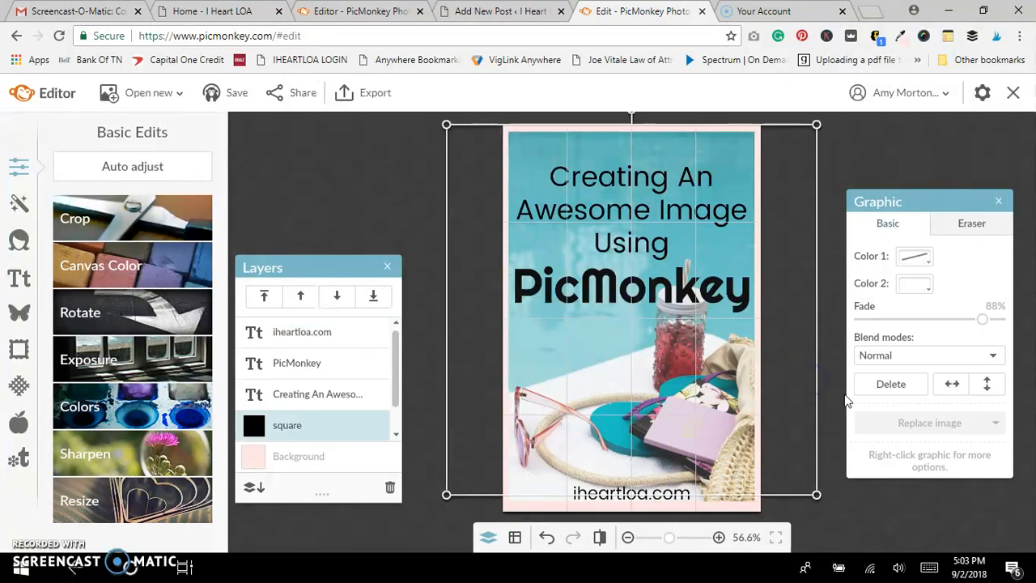
pyautogui.click(846, 398)
pyautogui.click(547, 538)
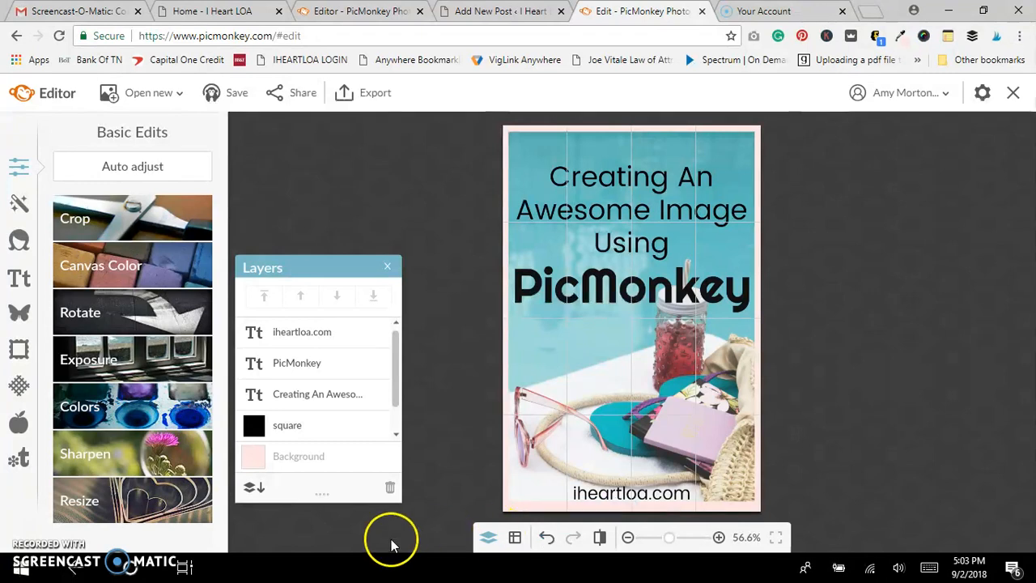
# - Flatten all layers into the background and save the image to the Hub as "Test 1"
pyautogui.click(250, 491)
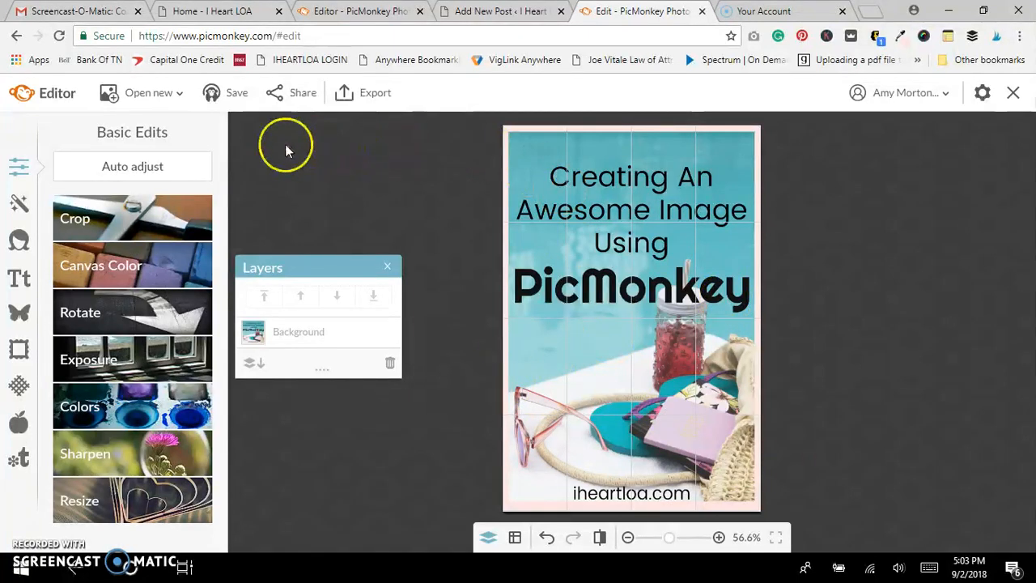
pyautogui.click(234, 101)
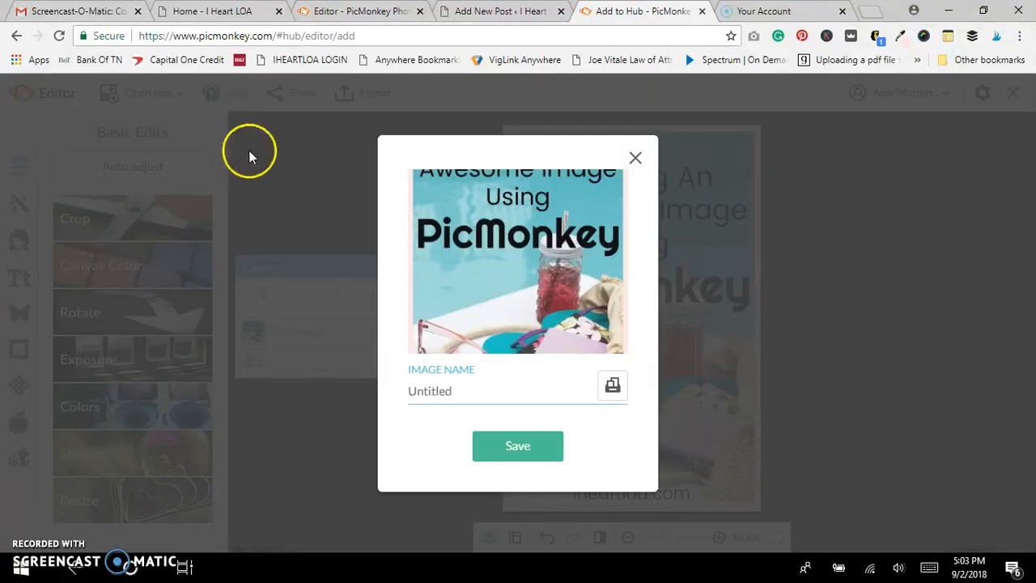
pyautogui.moveTo(461, 391); pyautogui.dragTo(372, 400)
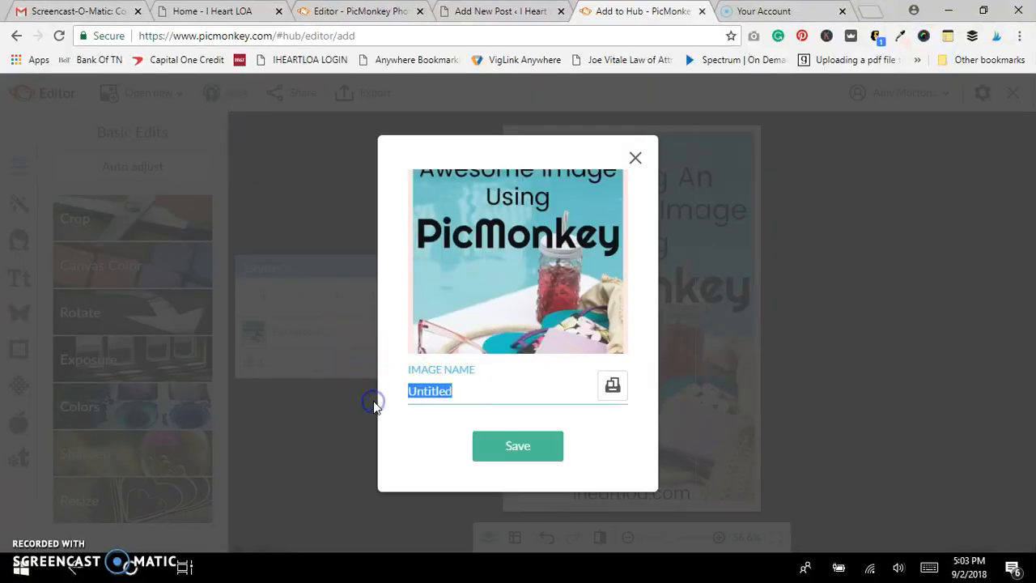
pyautogui.write('Test 1')
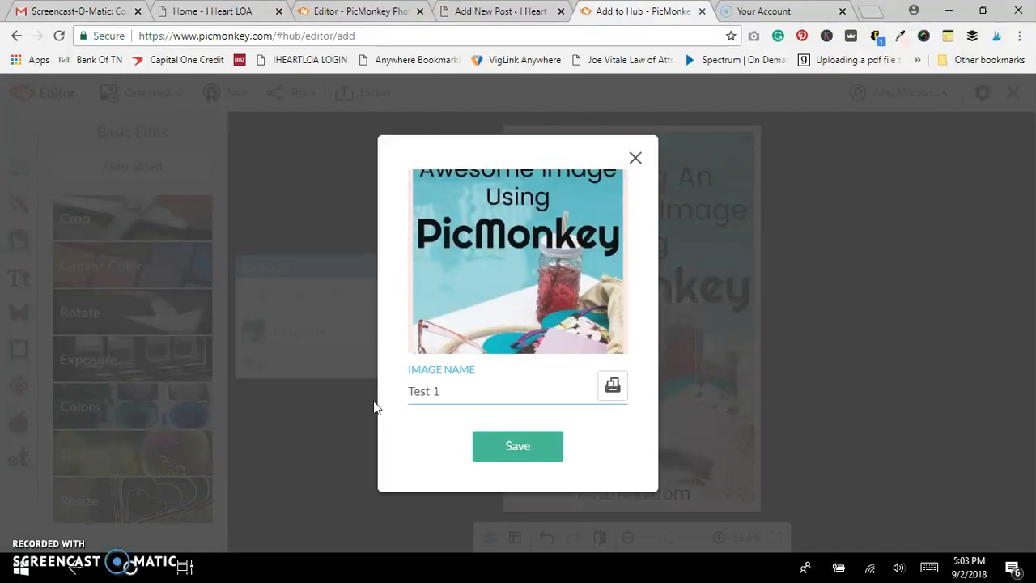
pyautogui.click(523, 451)
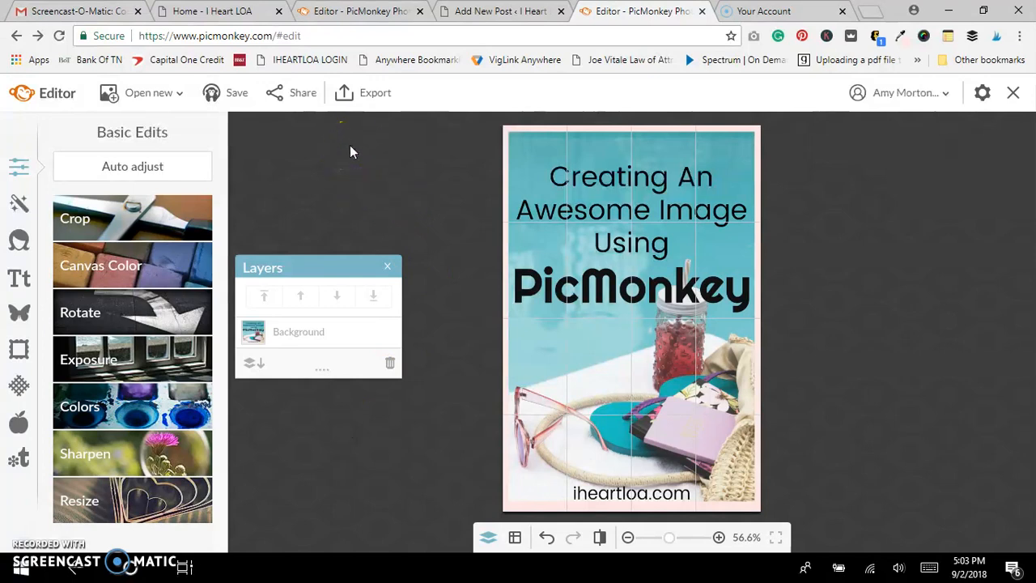
# - Export "Test 1" to the computer as a .png file at 600 × 900 px in the Downloads folder
pyautogui.click(379, 95)
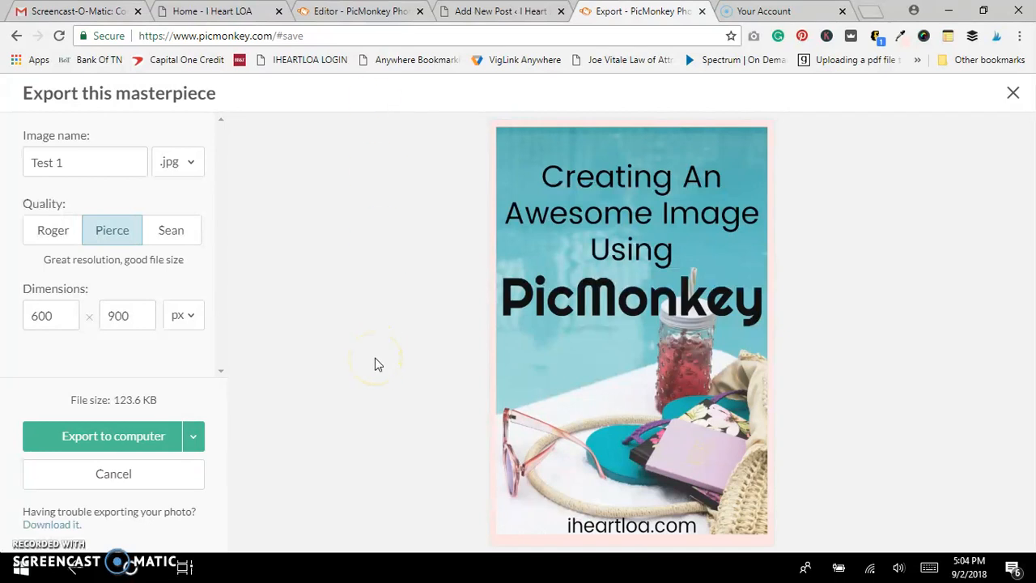
pyautogui.click(196, 165)
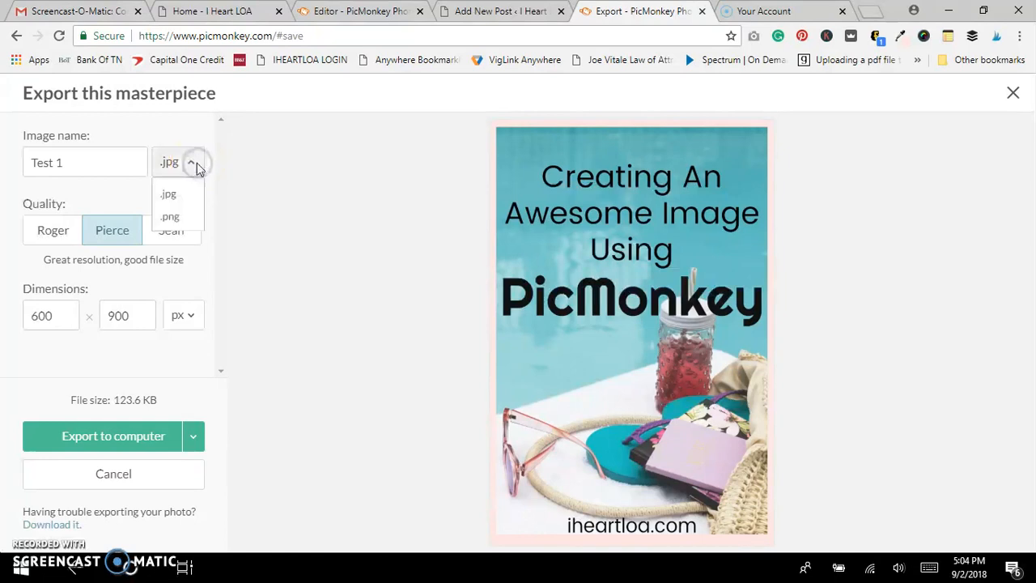
pyautogui.click(186, 217)
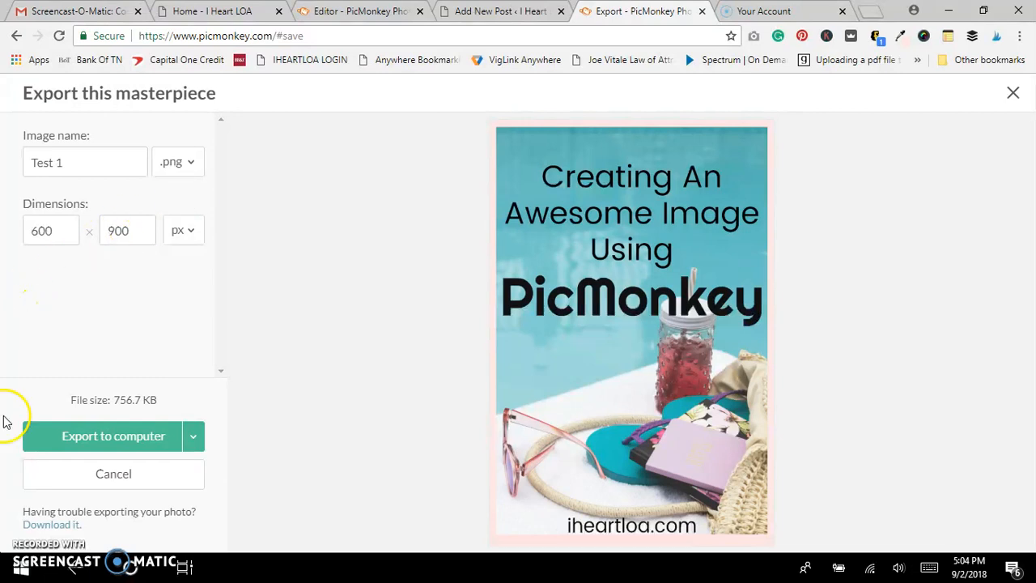
pyautogui.click(44, 438)
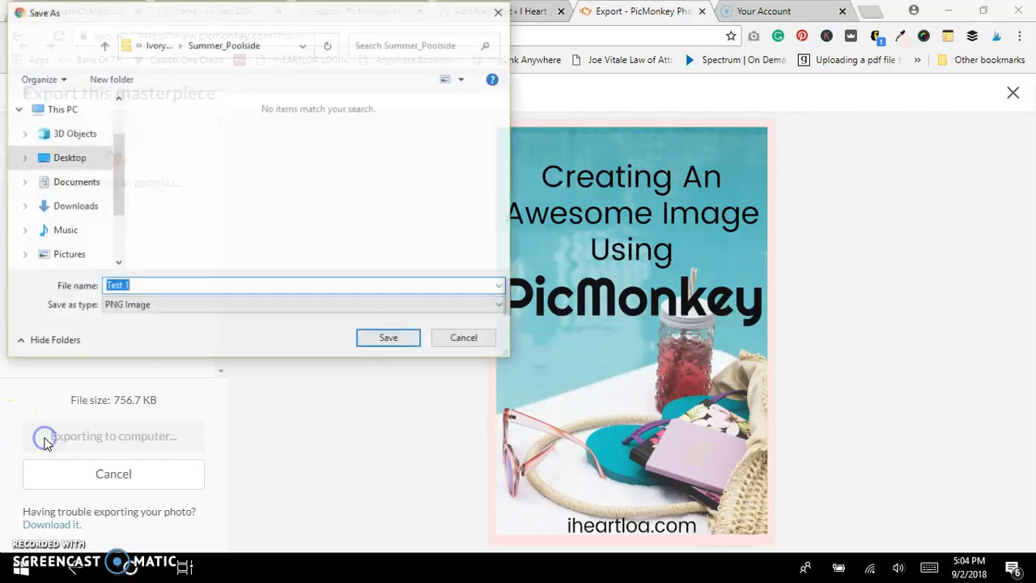
pyautogui.click(66, 210)
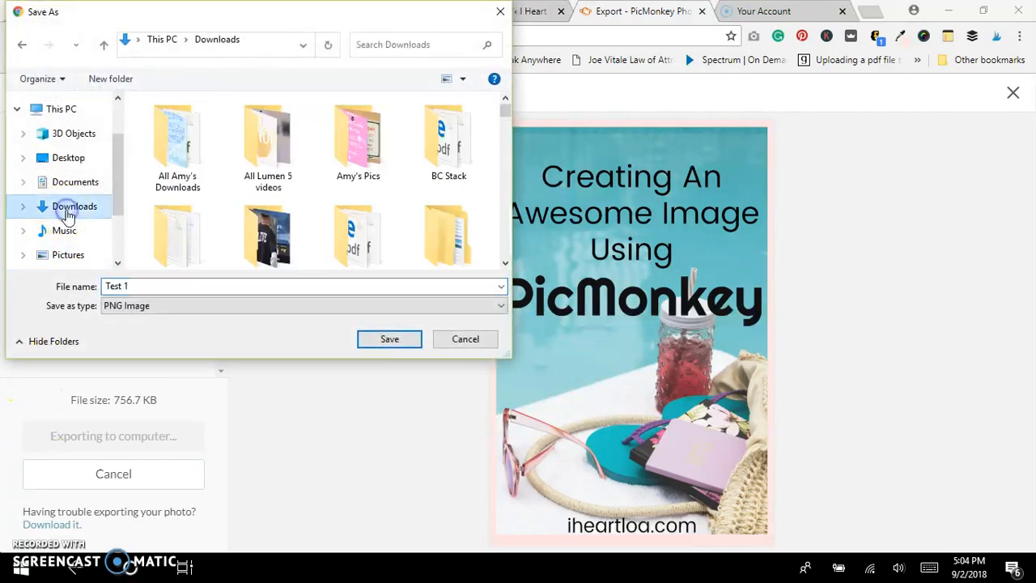
pyautogui.click(388, 341)
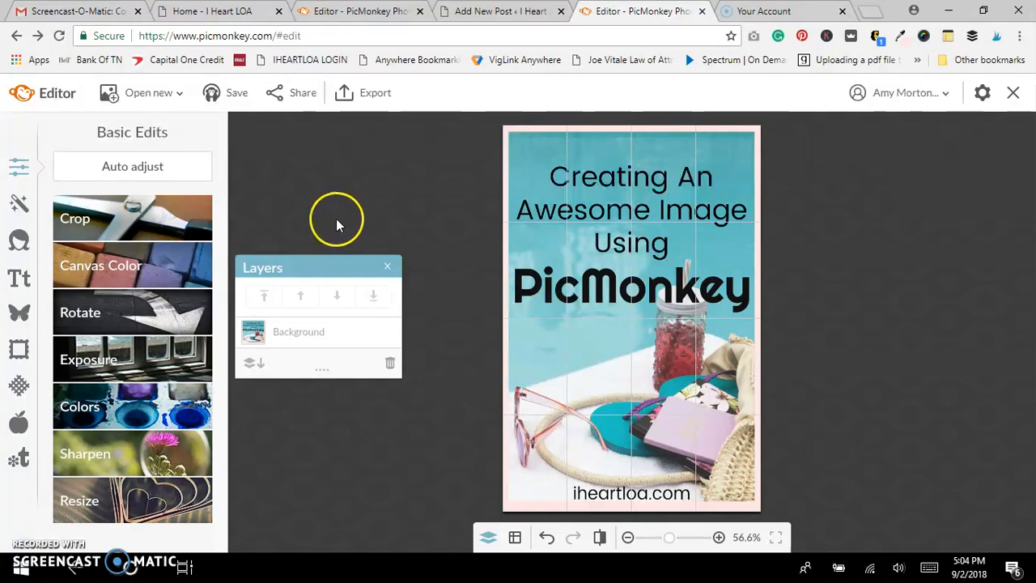
# - Switch to the WordPress draft about PicMonkey images and prepare an empty line below its last paragraph
pyautogui.click(479, 12)
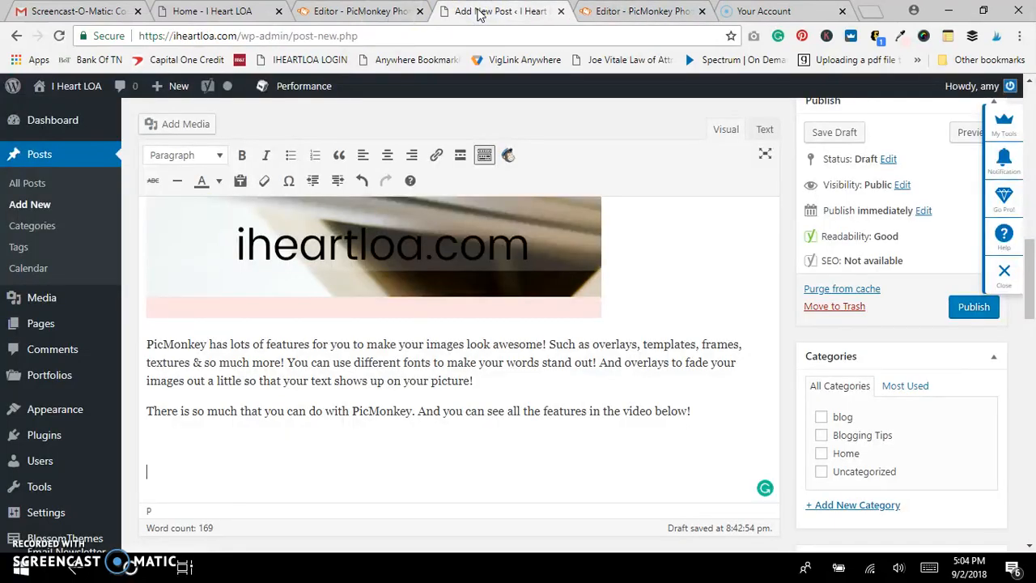
pyautogui.scroll(10, 704, 275)
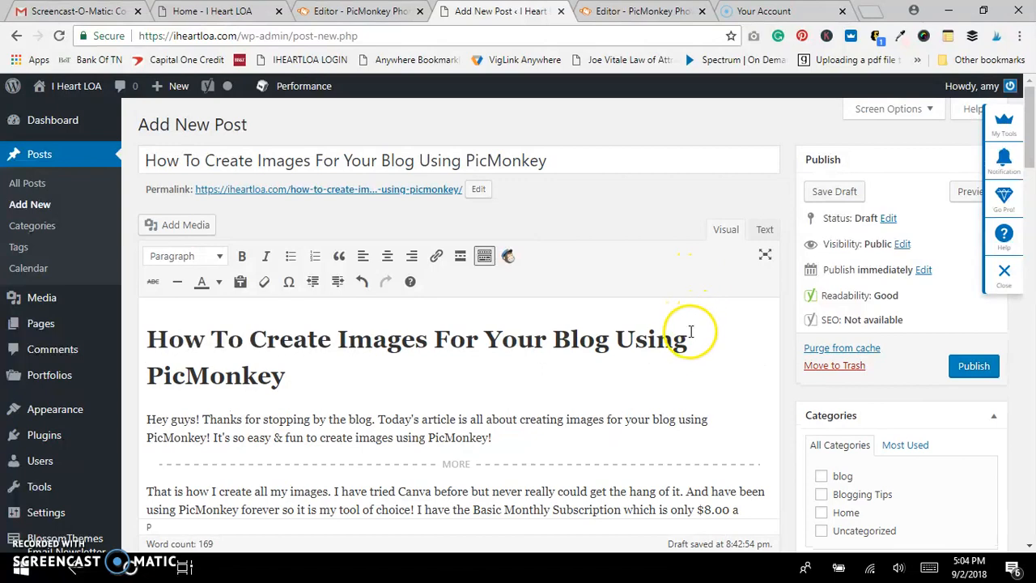
pyautogui.scroll(-7, 691, 332)
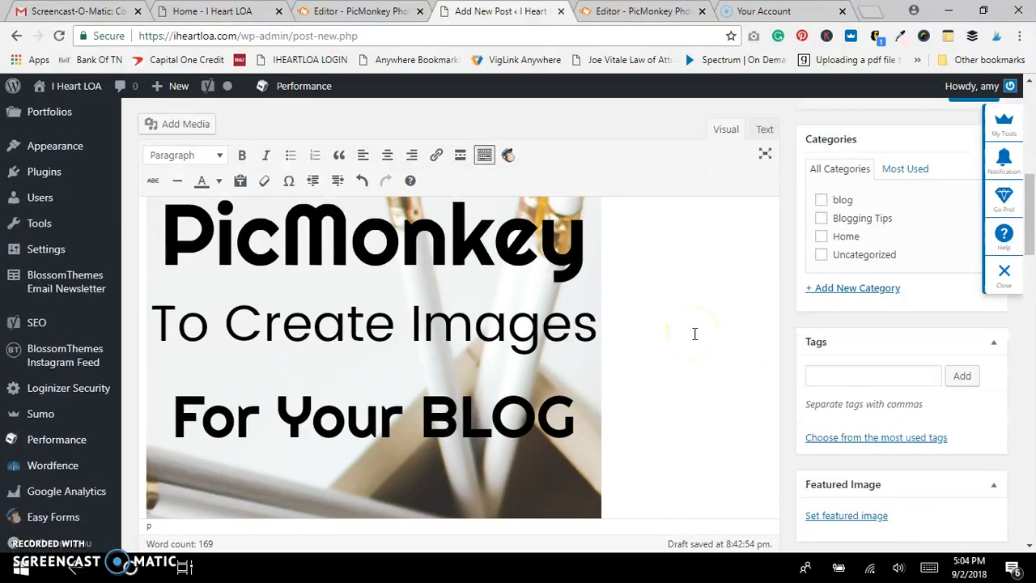
pyautogui.scroll(2, 695, 333)
pyautogui.scroll(-5, 695, 333)
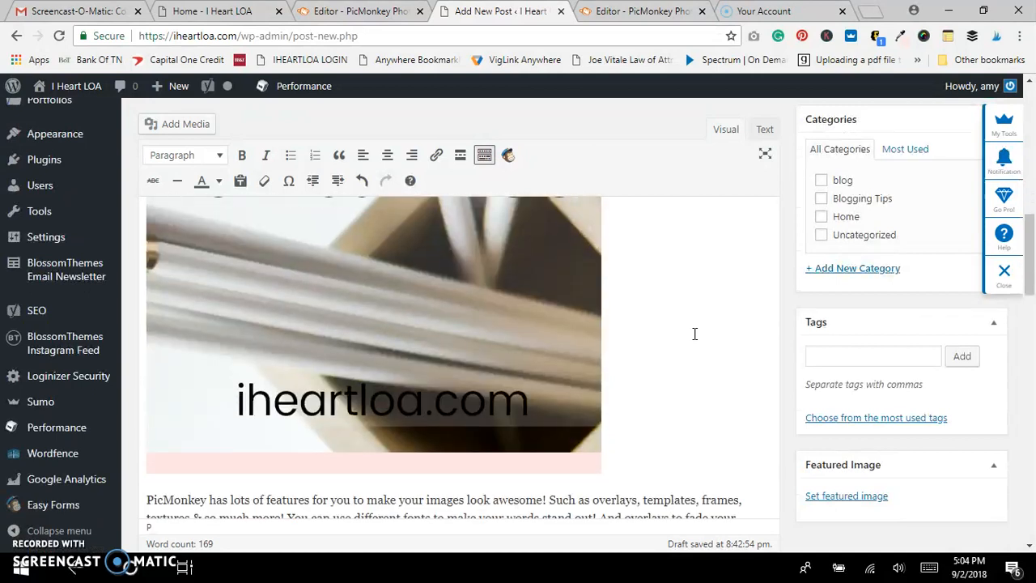
pyautogui.click(183, 389)
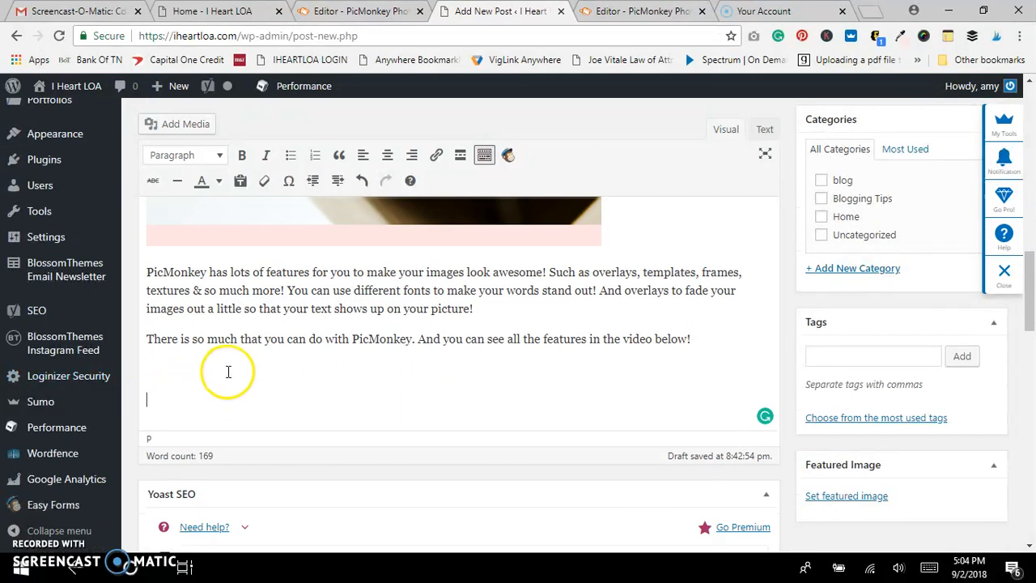
pyautogui.press('BackSpace')
pyautogui.press('Return')
pyautogui.press('Return')
# - Upload Test 1.png from the Downloads folder to the post's media library
pyautogui.click(154, 124)
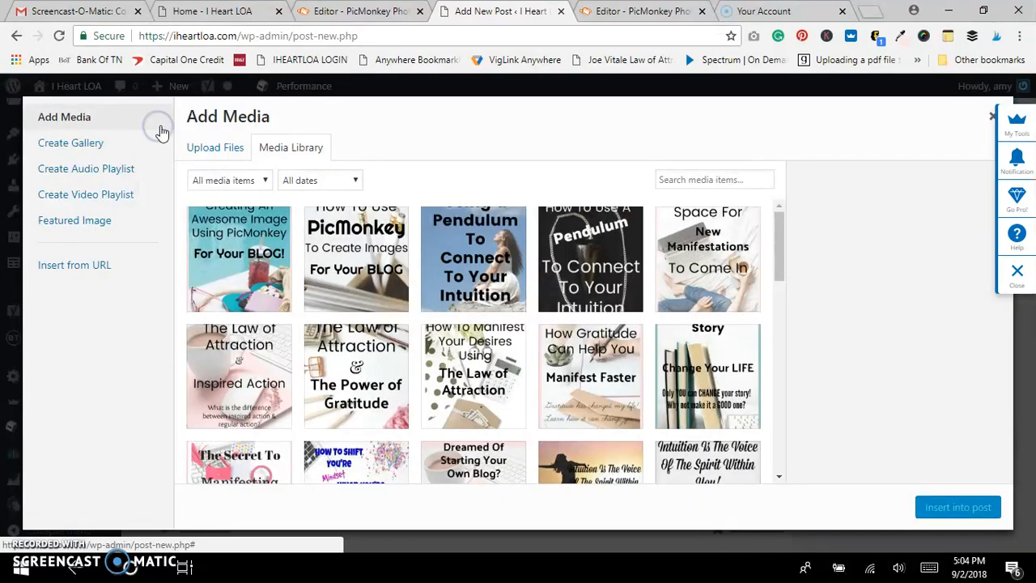
pyautogui.click(217, 151)
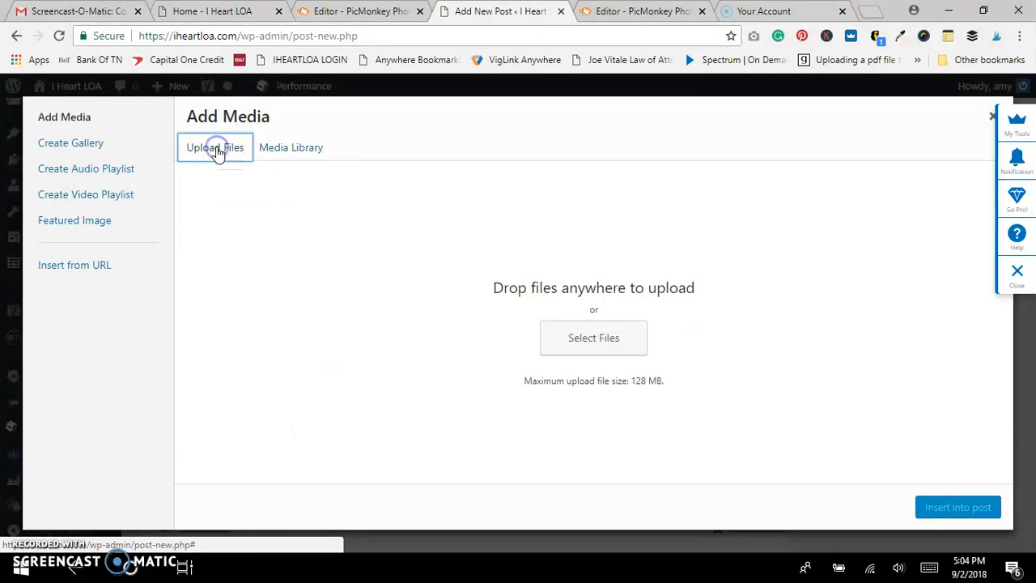
pyautogui.click(590, 354)
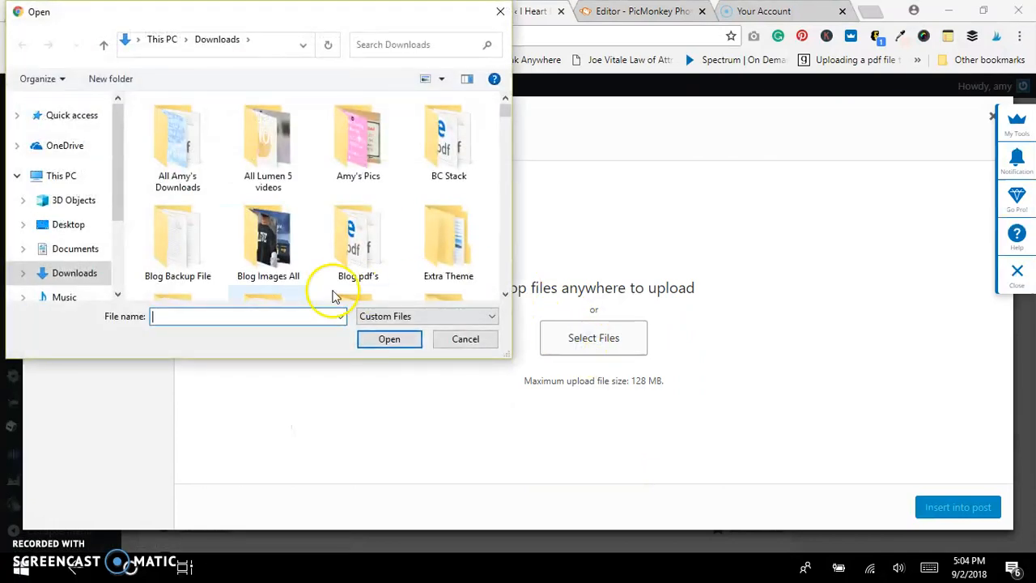
pyautogui.write('test')
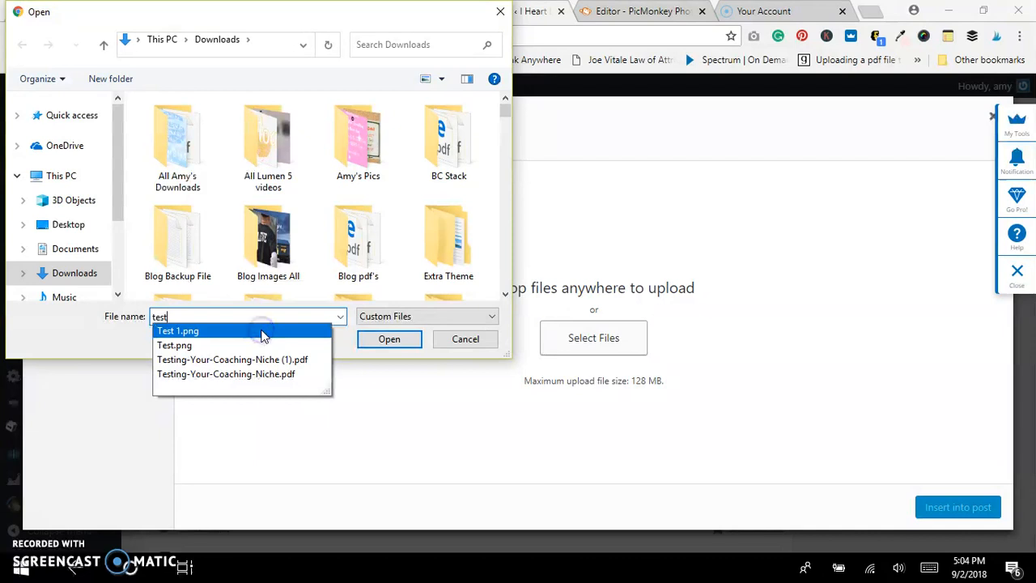
pyautogui.click(261, 332)
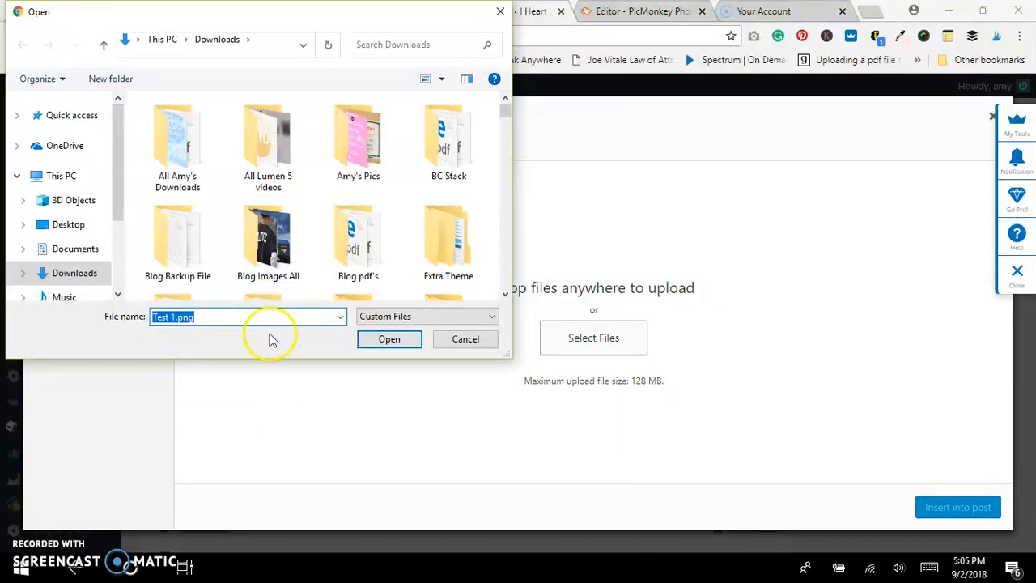
pyautogui.click(389, 342)
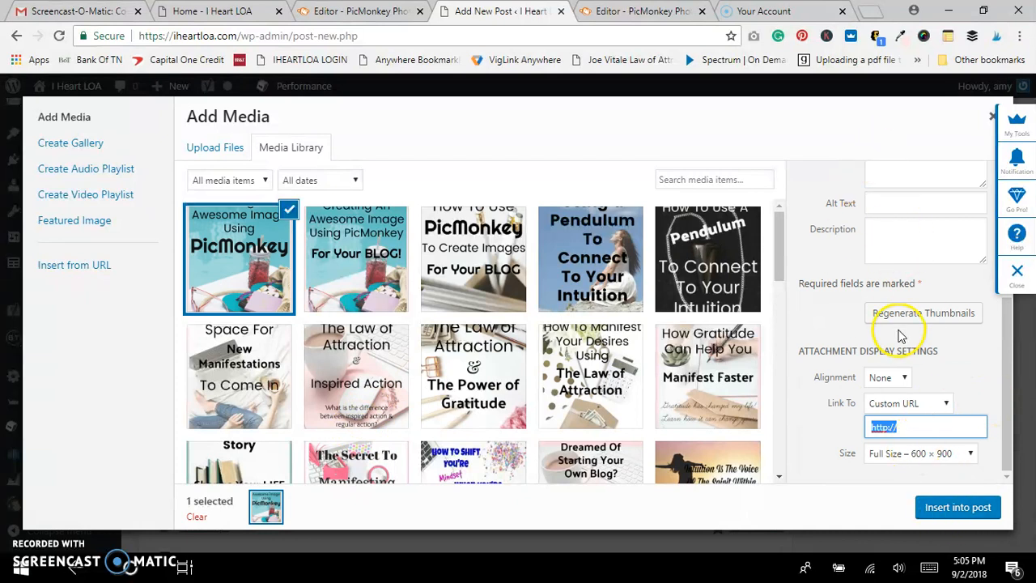
# - Change the uploaded image's title to "Creating An Awesome Image Using PicMonkey"
pyautogui.scroll(3, 901, 336)
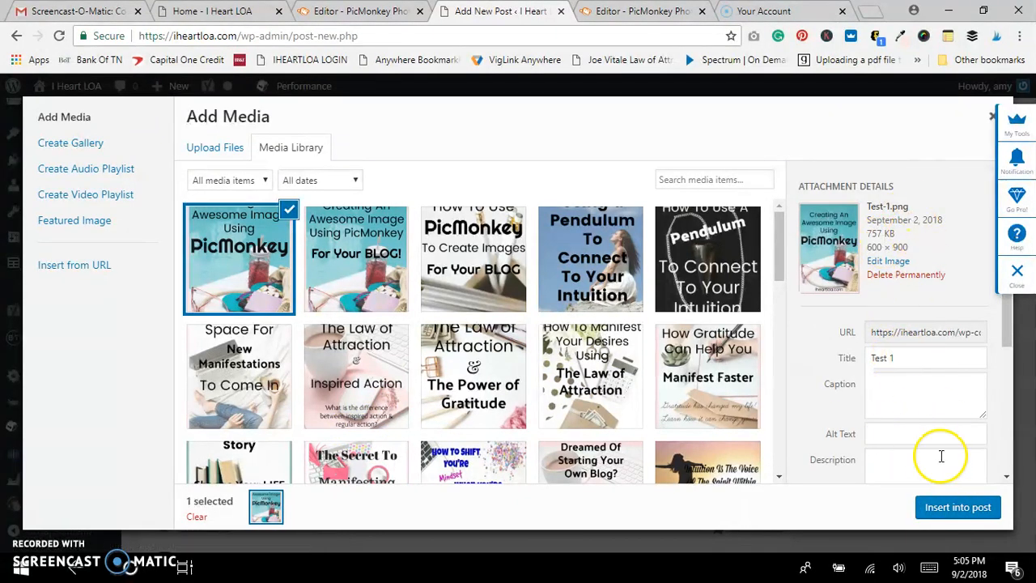
pyautogui.moveTo(906, 357); pyautogui.dragTo(861, 358)
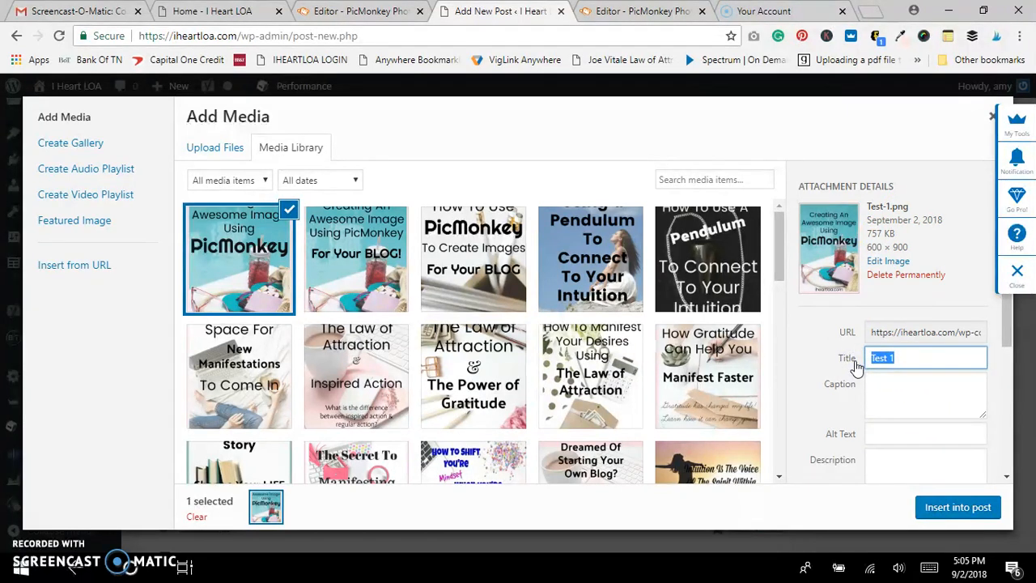
pyautogui.write('Creating An Awesome Image Using ')
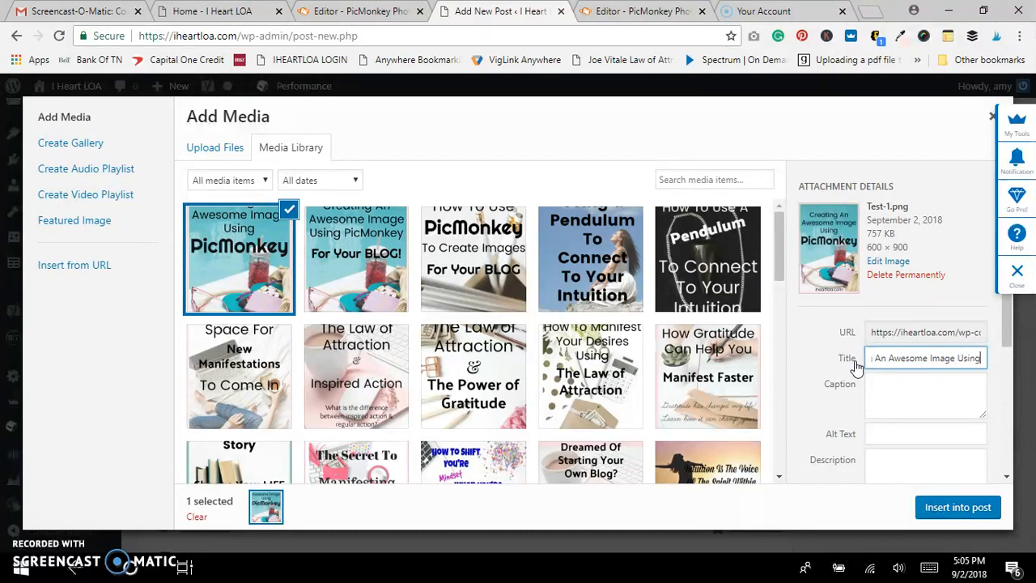
pyautogui.write('PicMonkey')
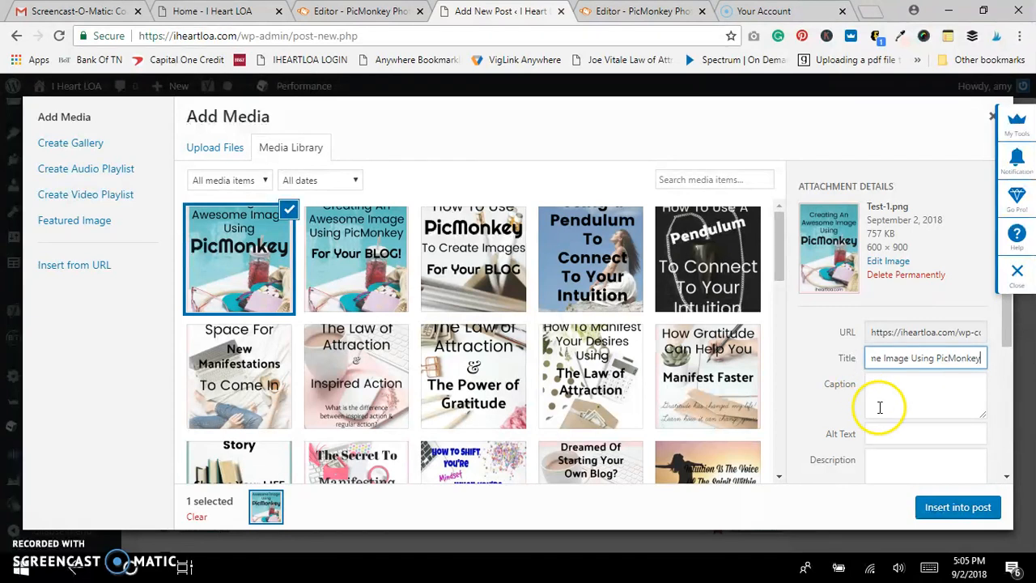
# - Insert the selected Test-1.png image at full size, 600 × 900, into the post below its last paragraph
pyautogui.click(896, 436)
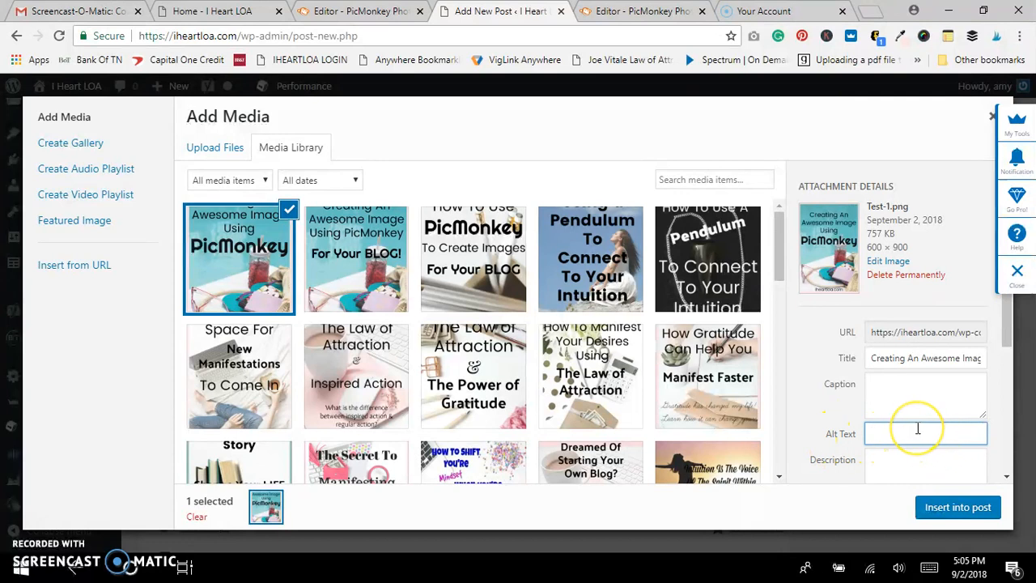
pyautogui.scroll(-2, 919, 430)
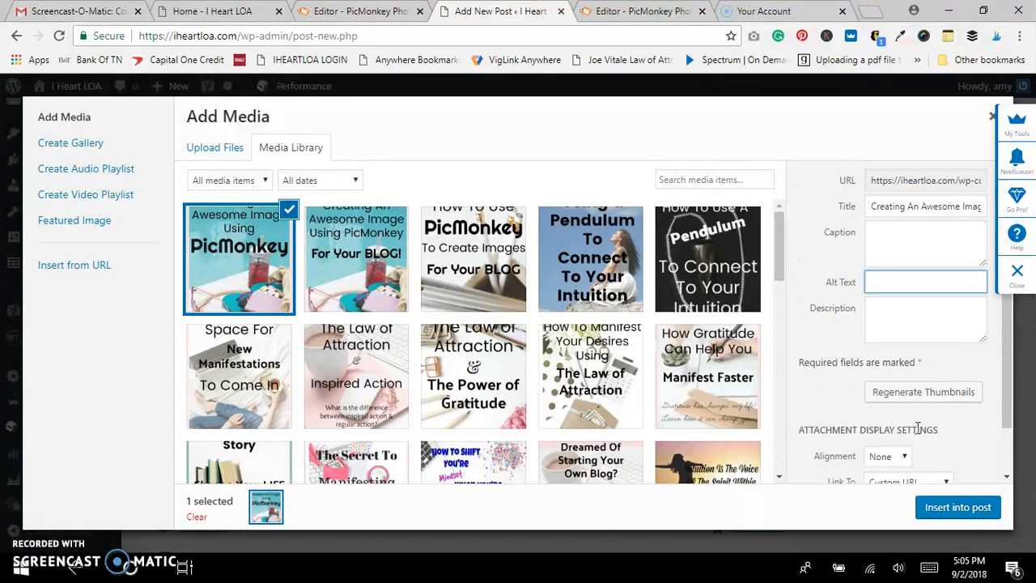
pyautogui.scroll(-1, 918, 429)
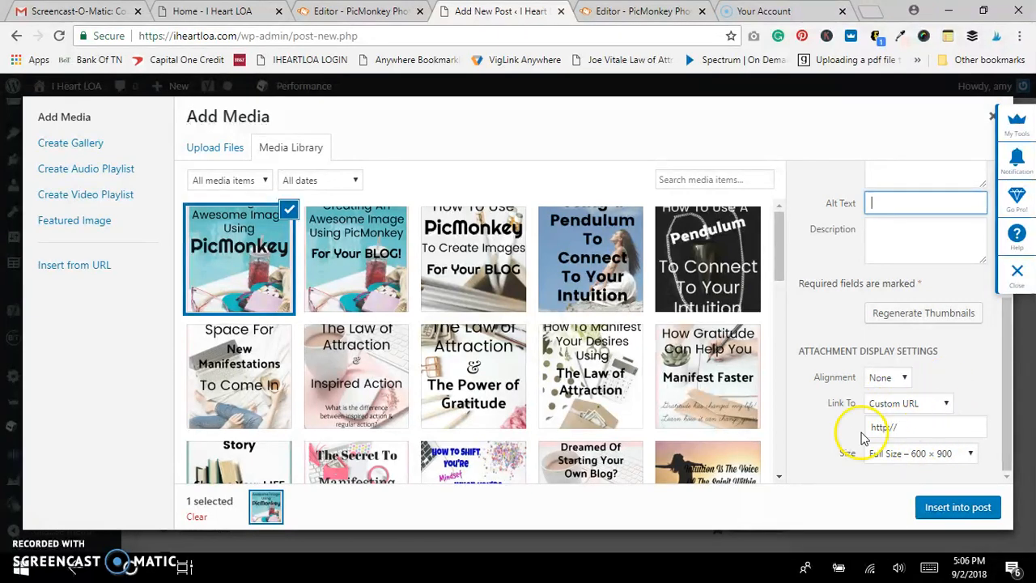
pyautogui.click(958, 507)
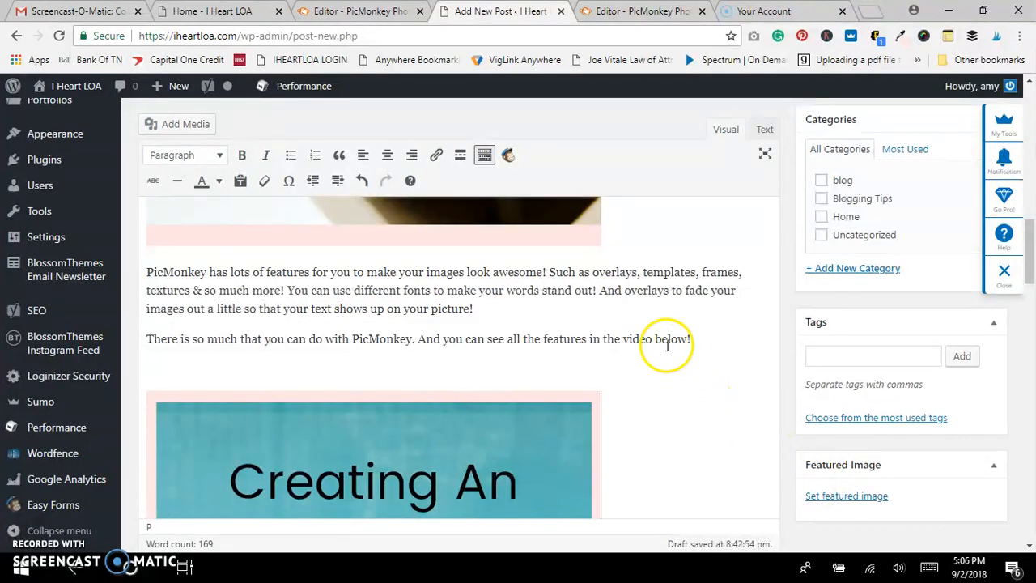
# - Examine the inserted image and the surrounding content of the draft post, and return to the graphic in the PicMonkey editor
pyautogui.scroll(-3, 661, 356)
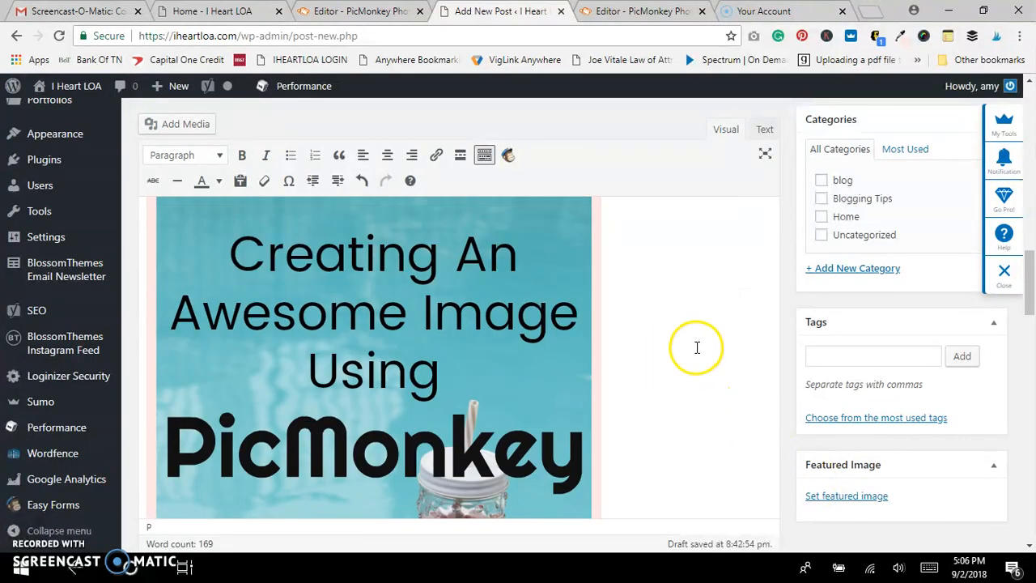
pyautogui.scroll(-5, 694, 347)
pyautogui.scroll(6, 698, 350)
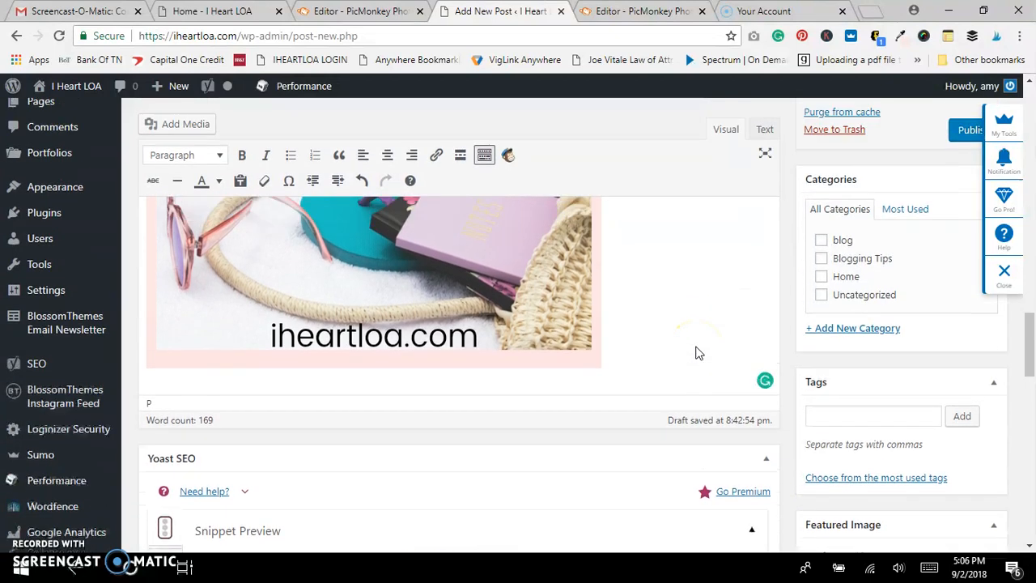
pyautogui.scroll(4, 697, 347)
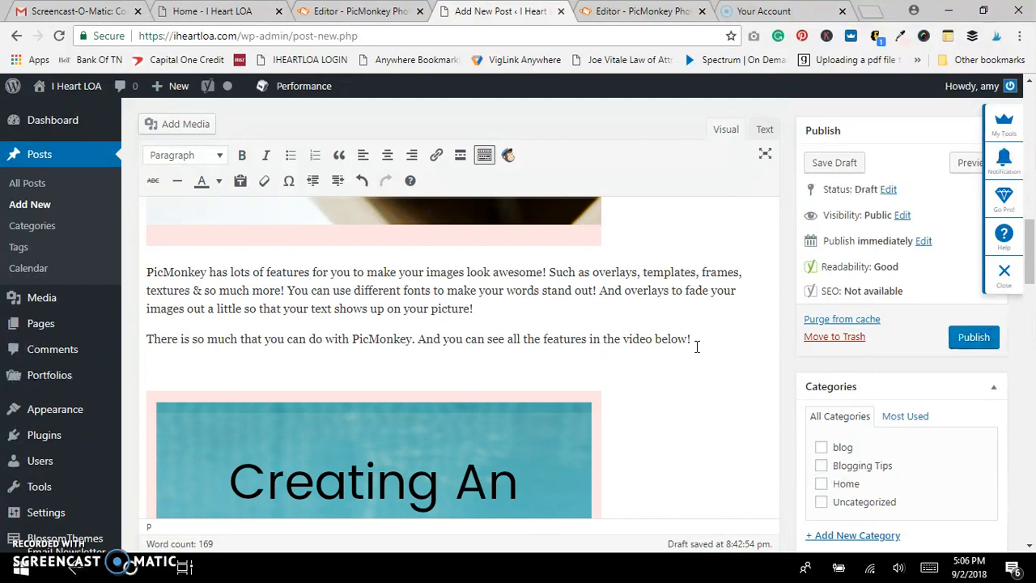
pyautogui.scroll(-1, 697, 346)
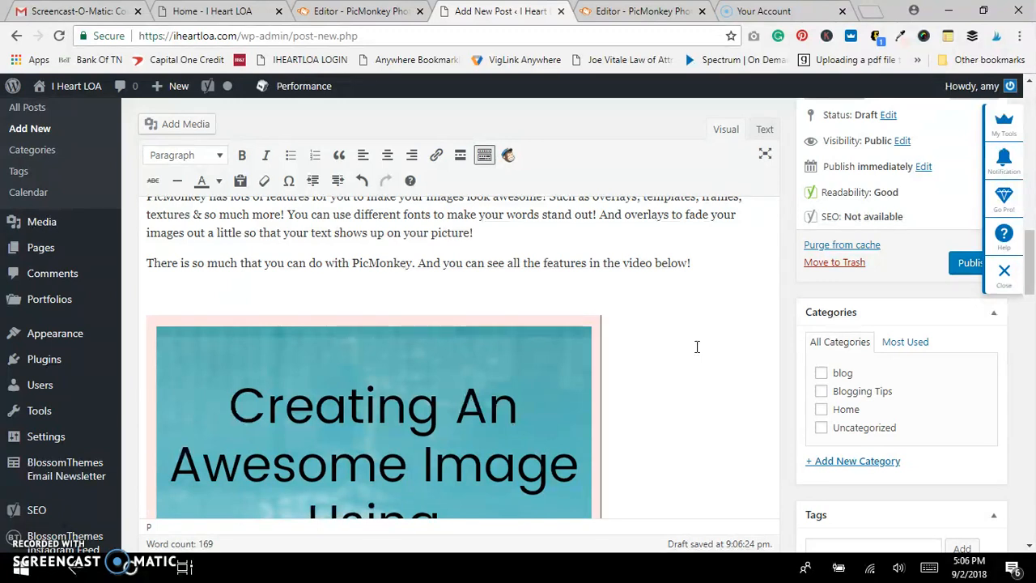
pyautogui.scroll(-5, 697, 347)
pyautogui.scroll(-3, 697, 346)
pyautogui.scroll(10, 697, 346)
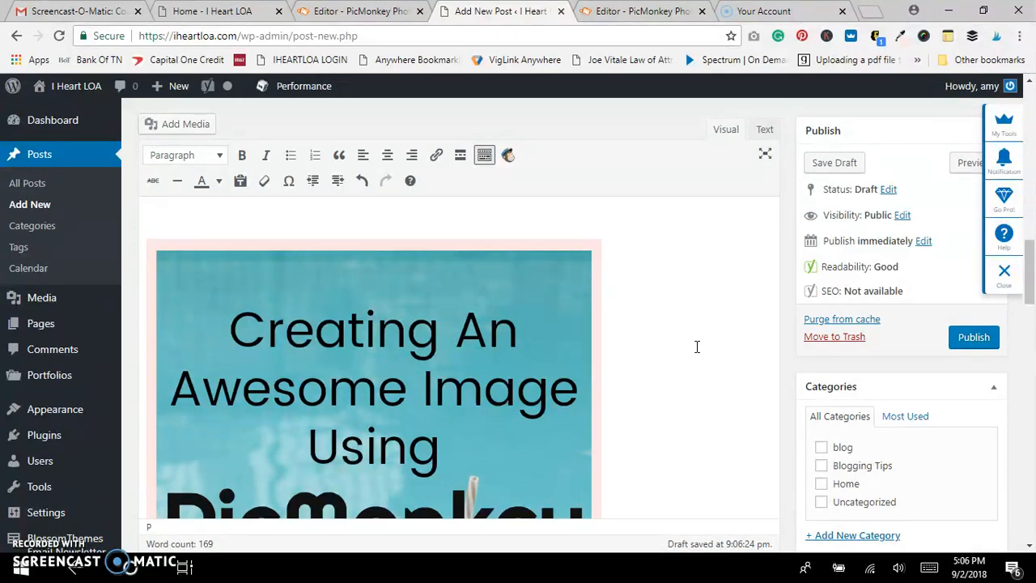
pyautogui.scroll(-5, 697, 346)
pyautogui.scroll(8, 696, 347)
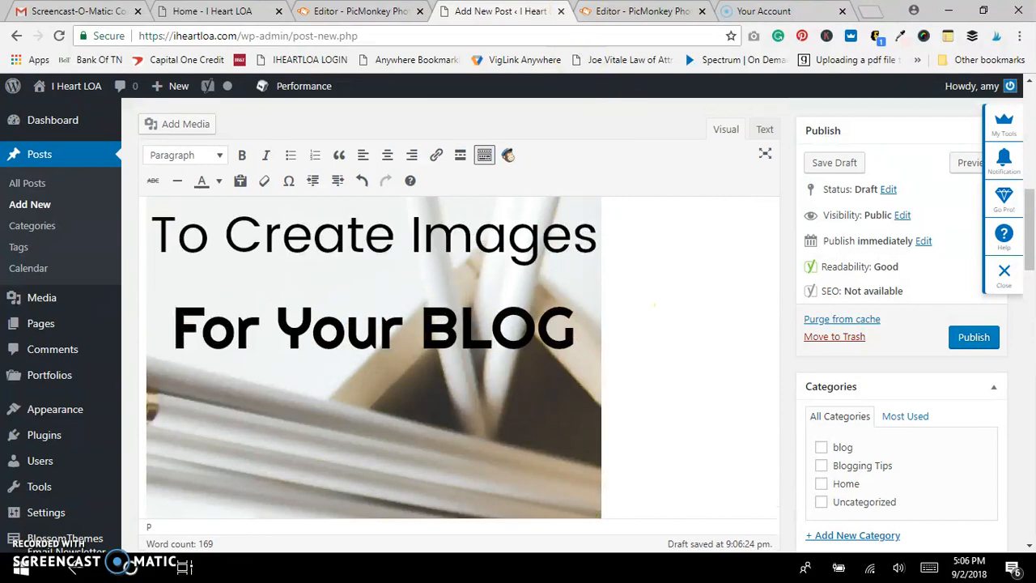
pyautogui.click(632, 12)
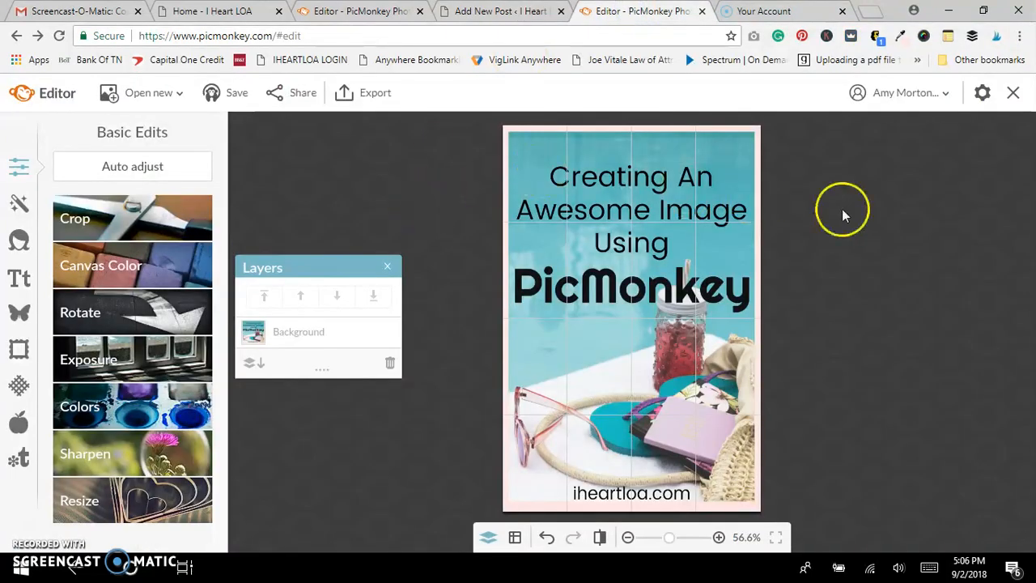